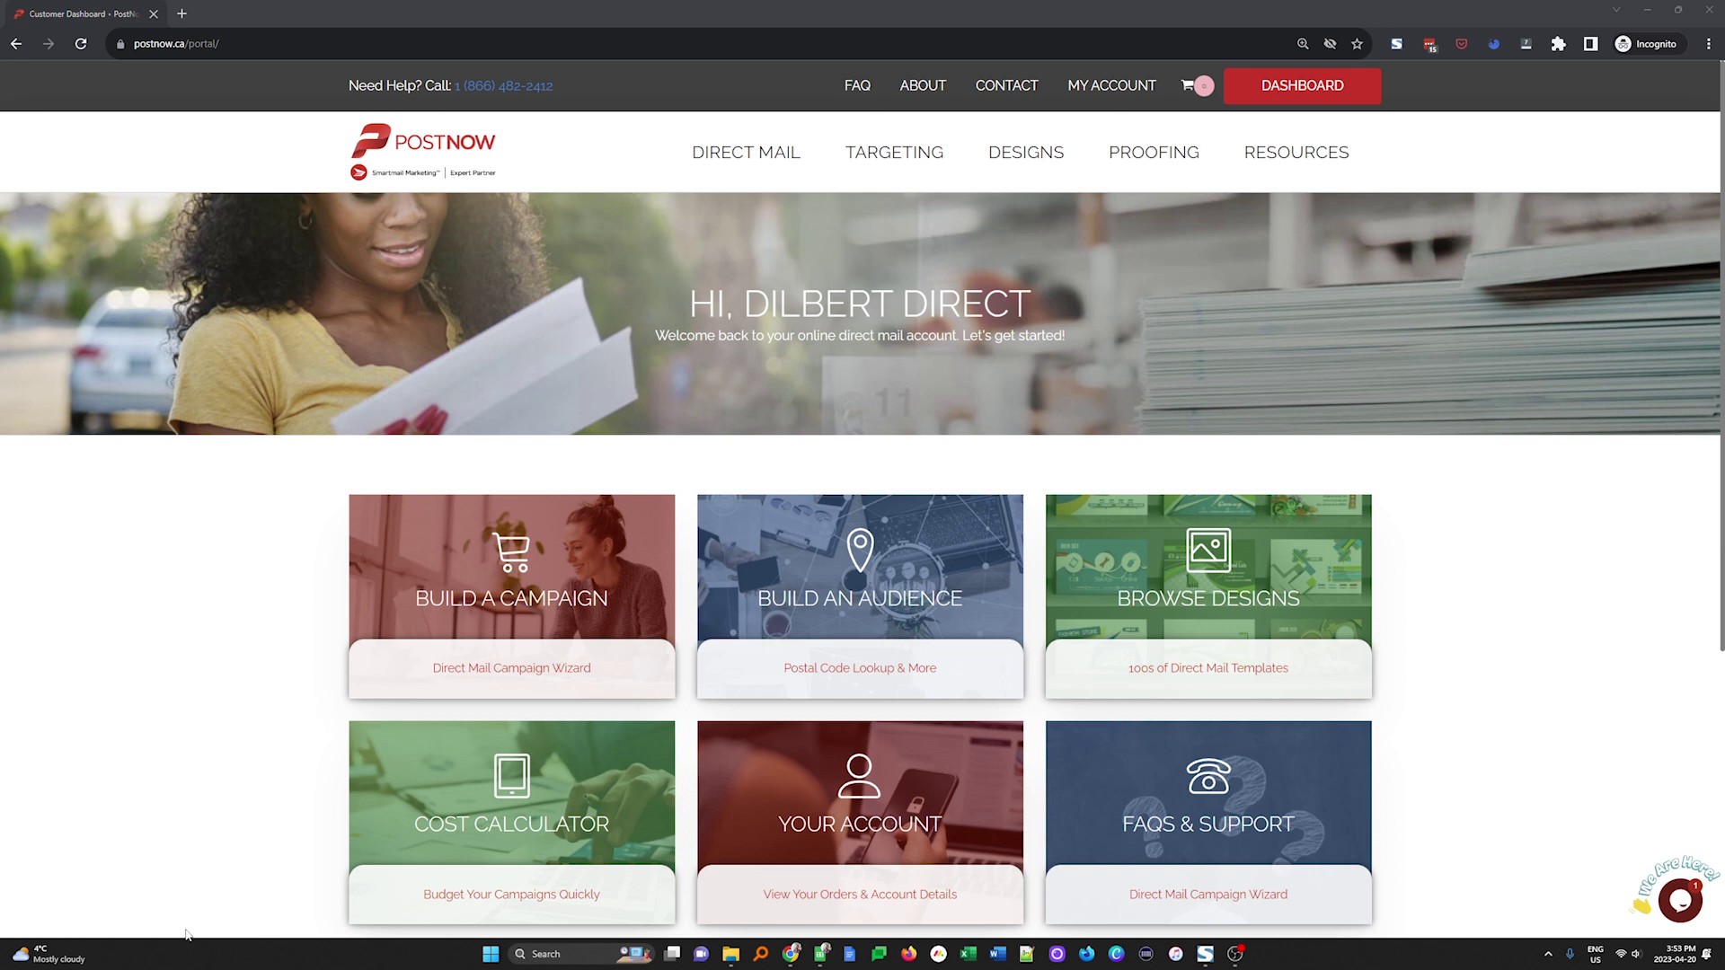
Start a new direct mail campaign from the Build a Campaign card on the dashboard
click(440, 602)
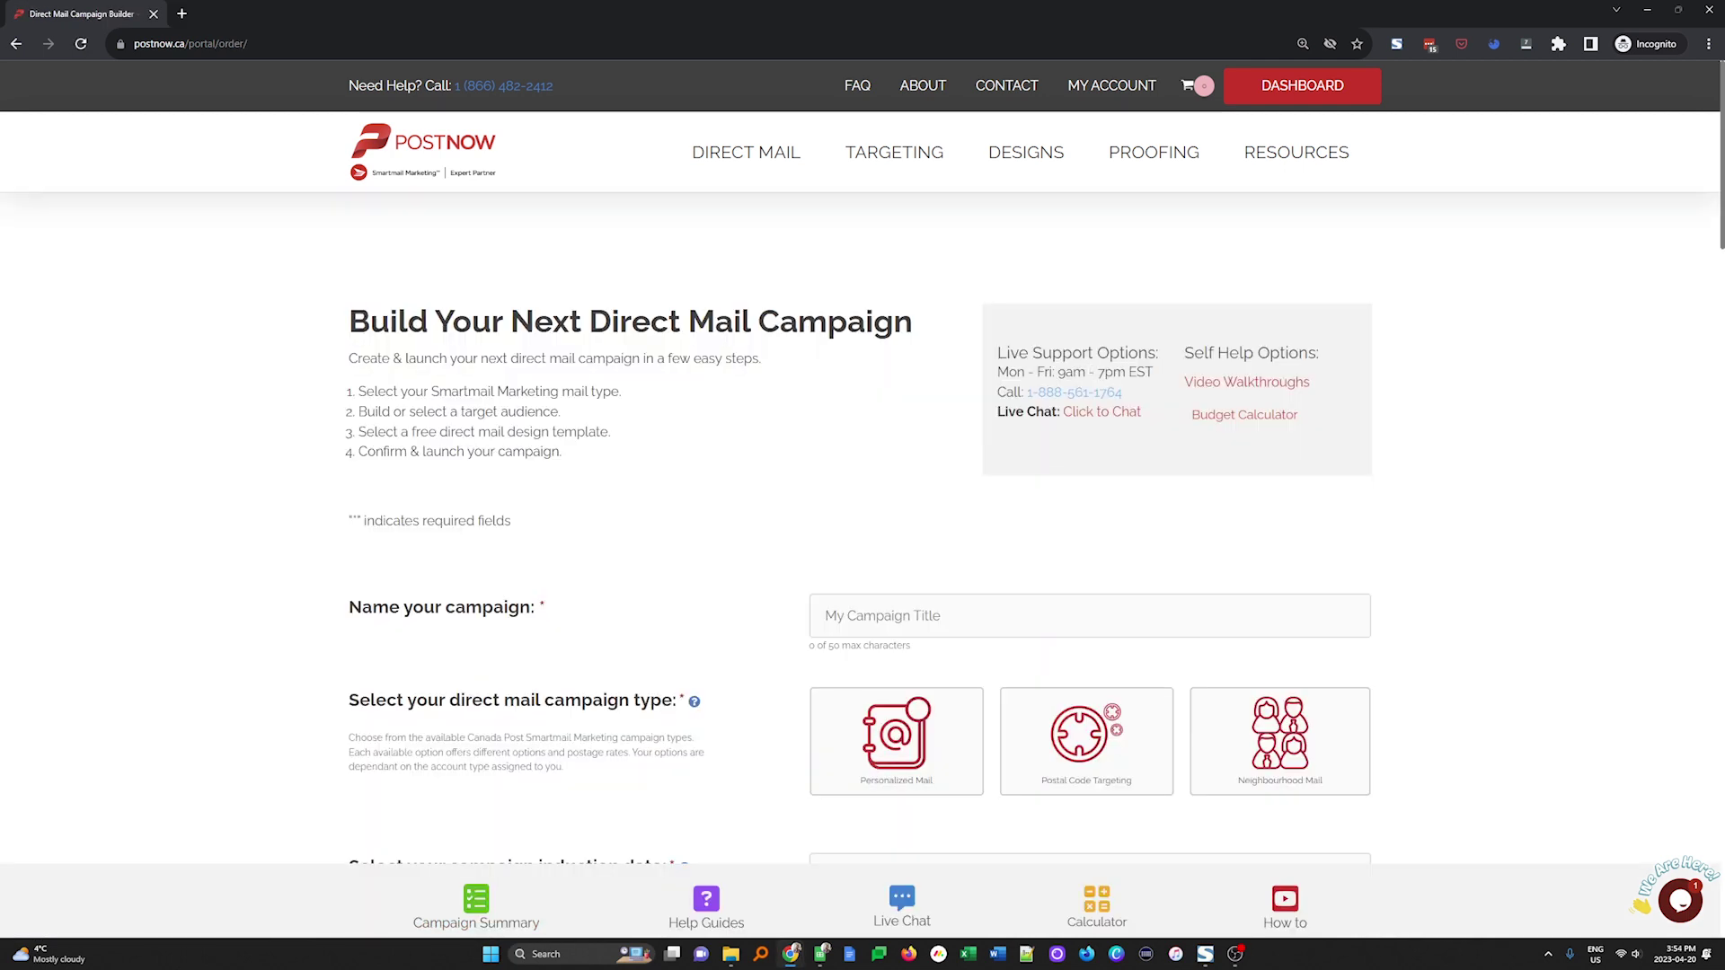
Name the campaign 'Neighbourhood Mail Training Demo' and make it a Neighbourhood Mail campaign
click(1049, 623)
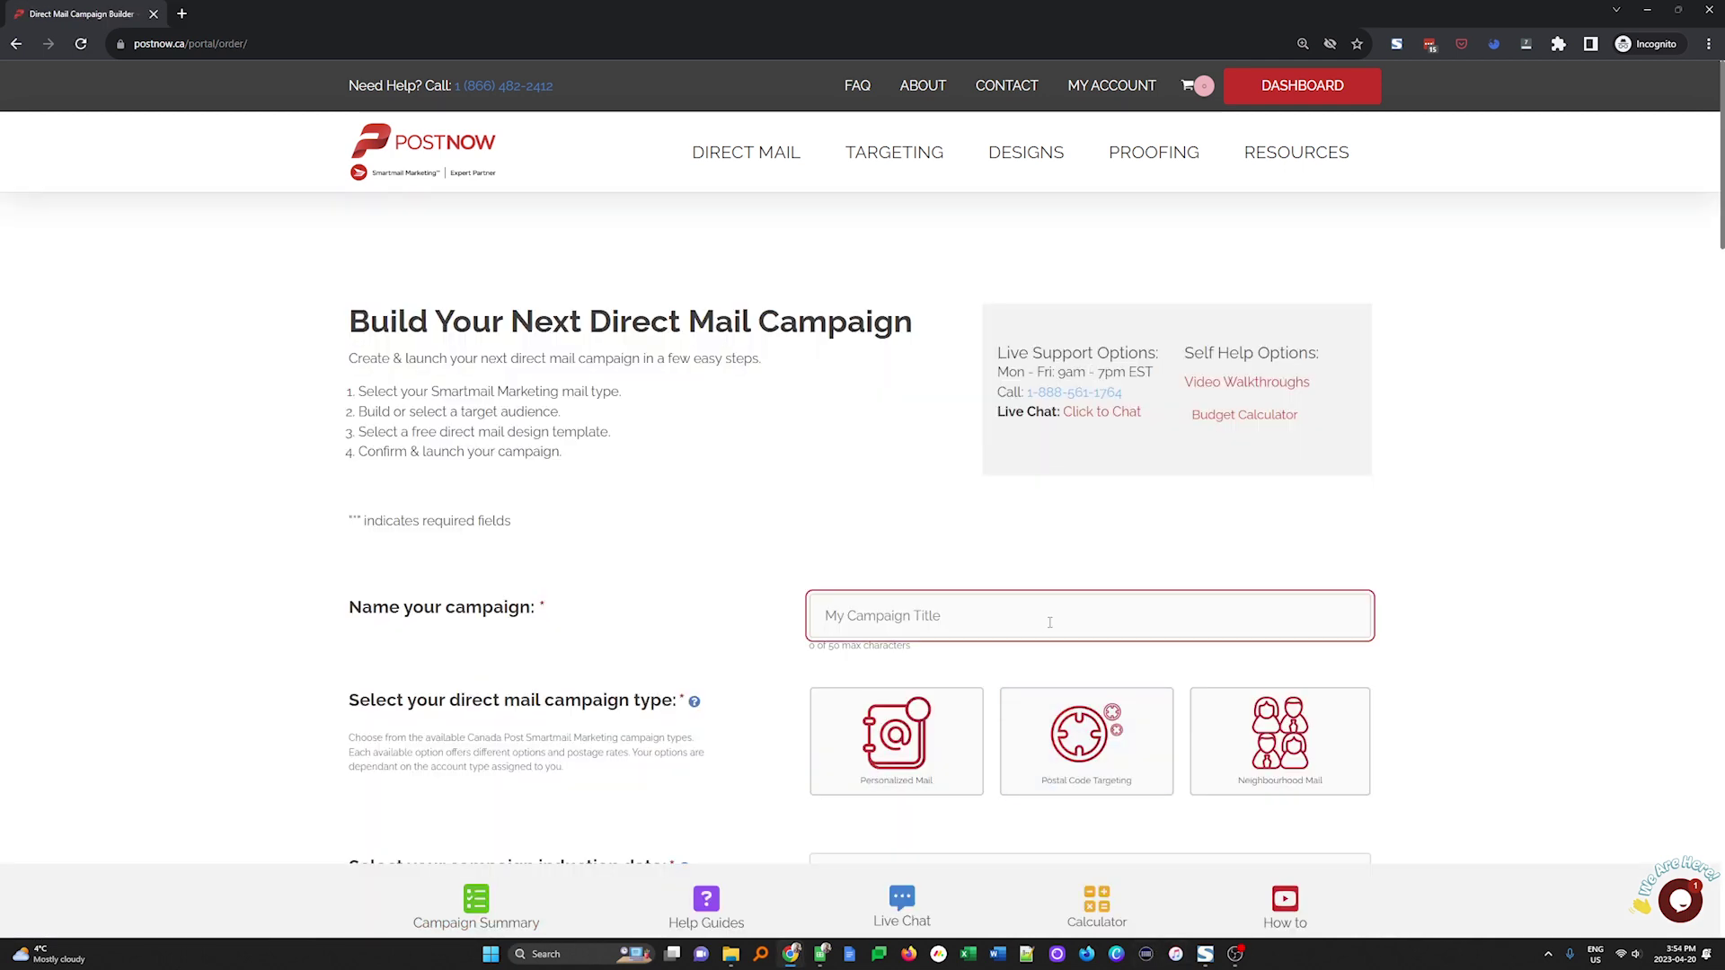
text(Neighbourhood Mail Training Demo)
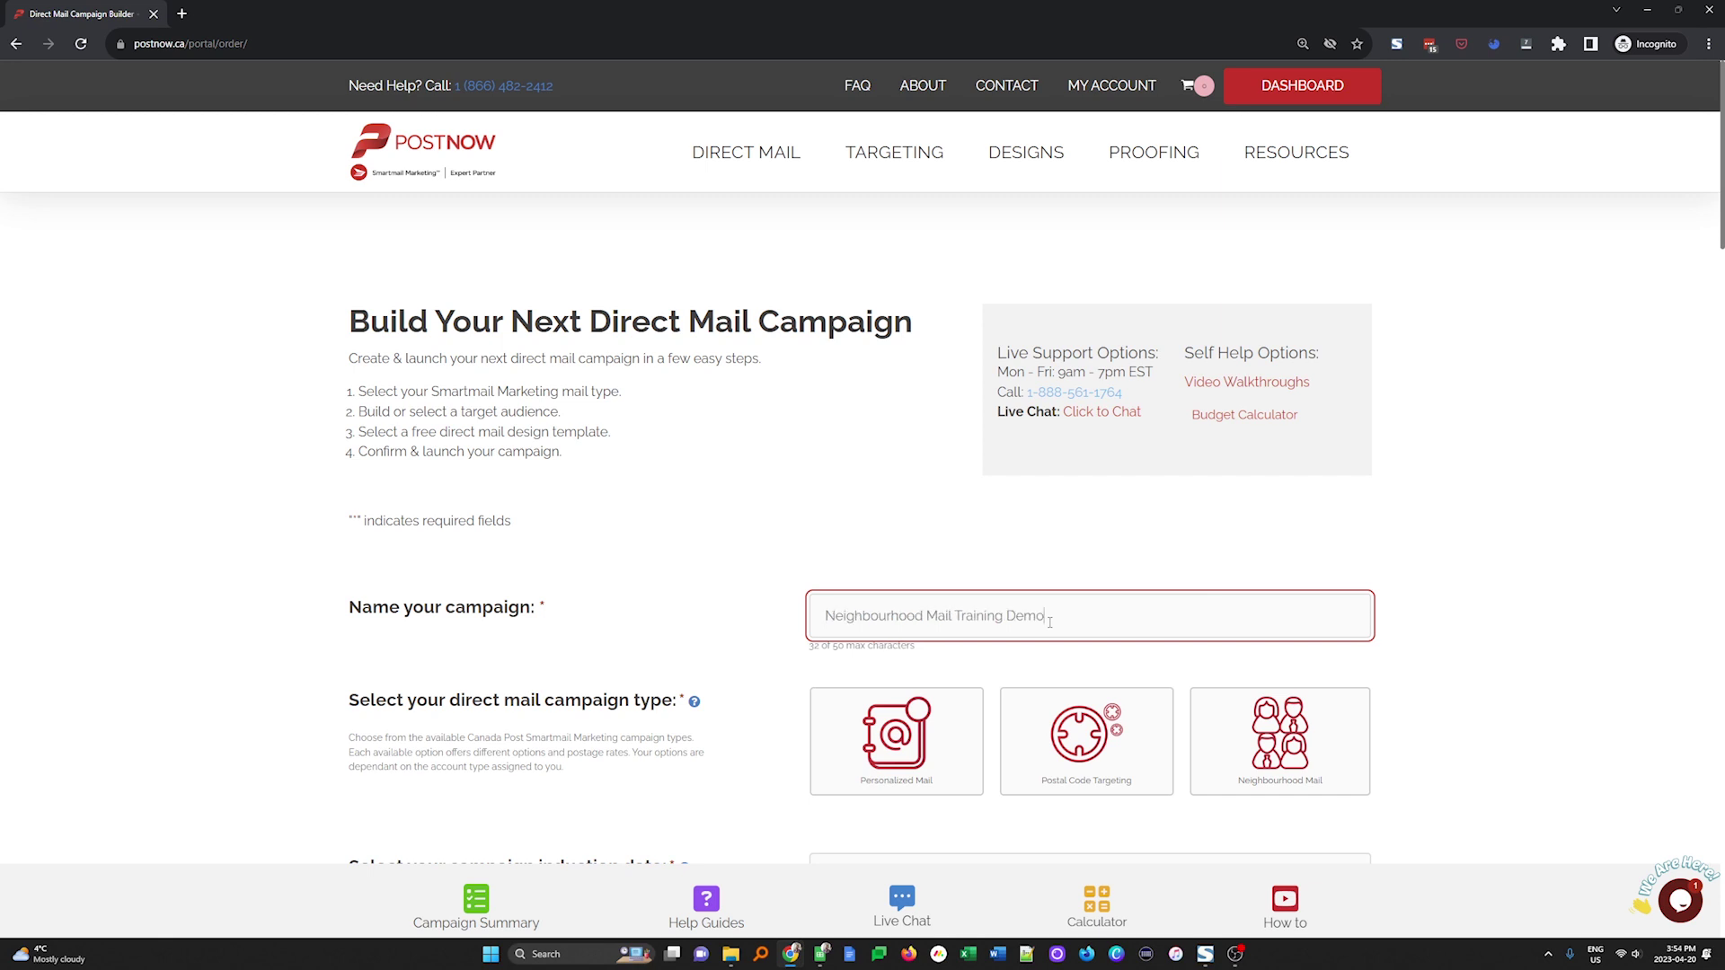
scroll(1439, 476, down, 5)
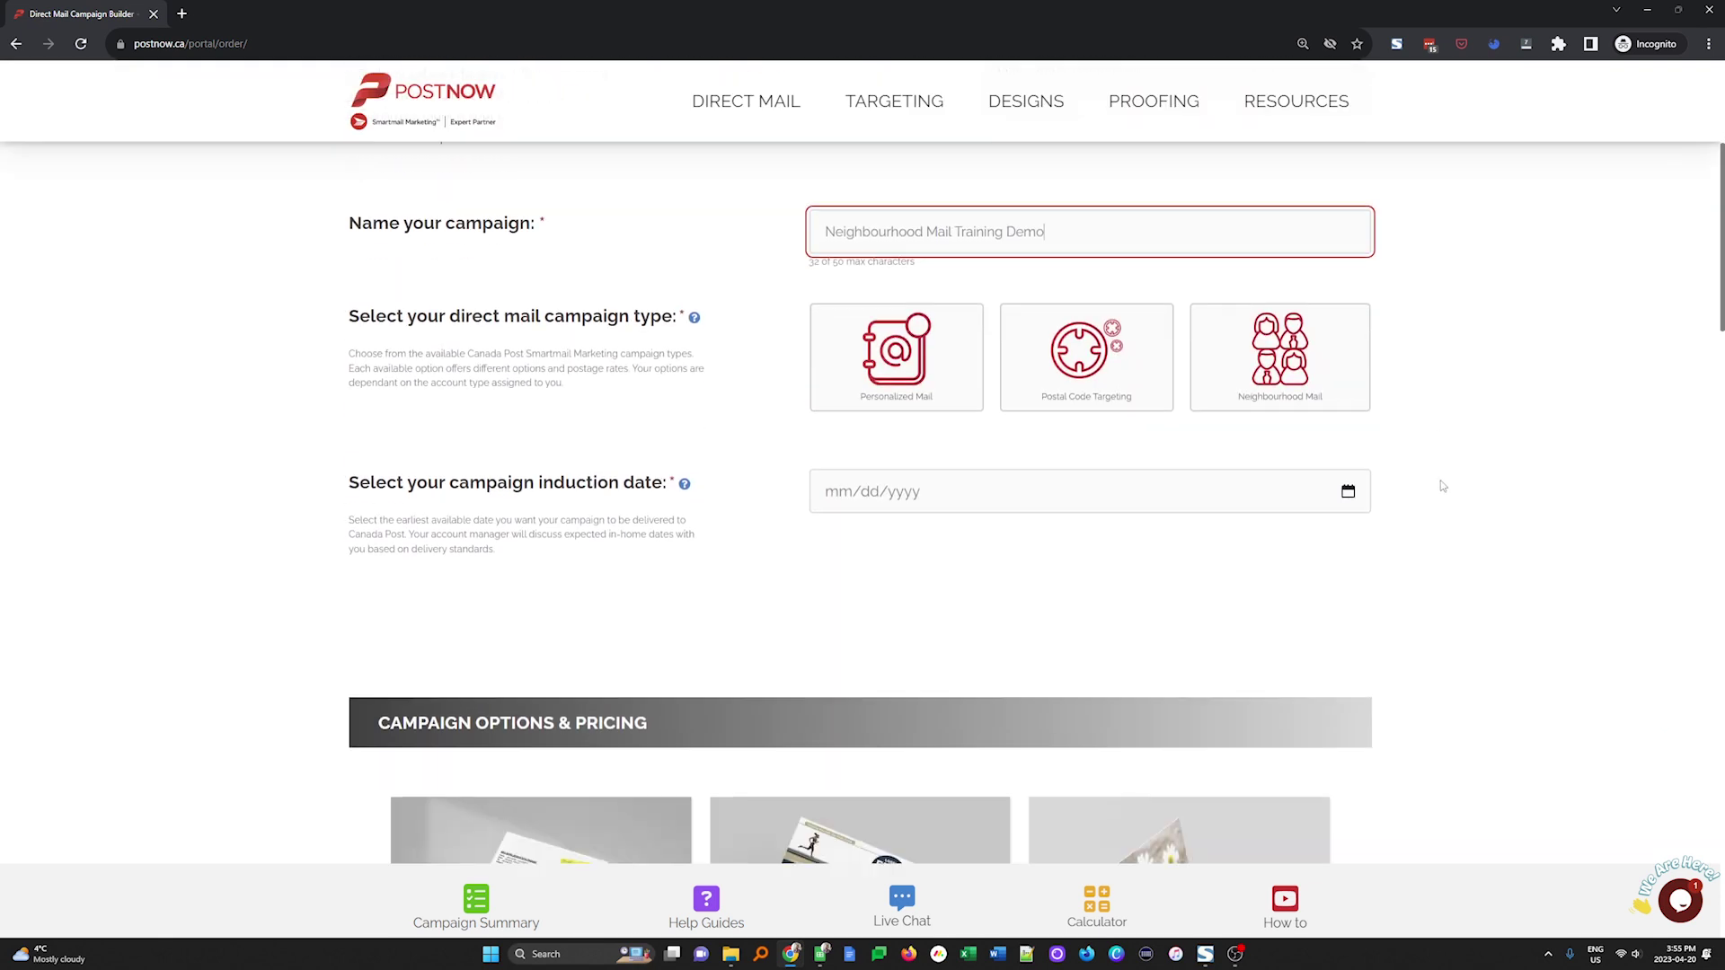
click(1198, 290)
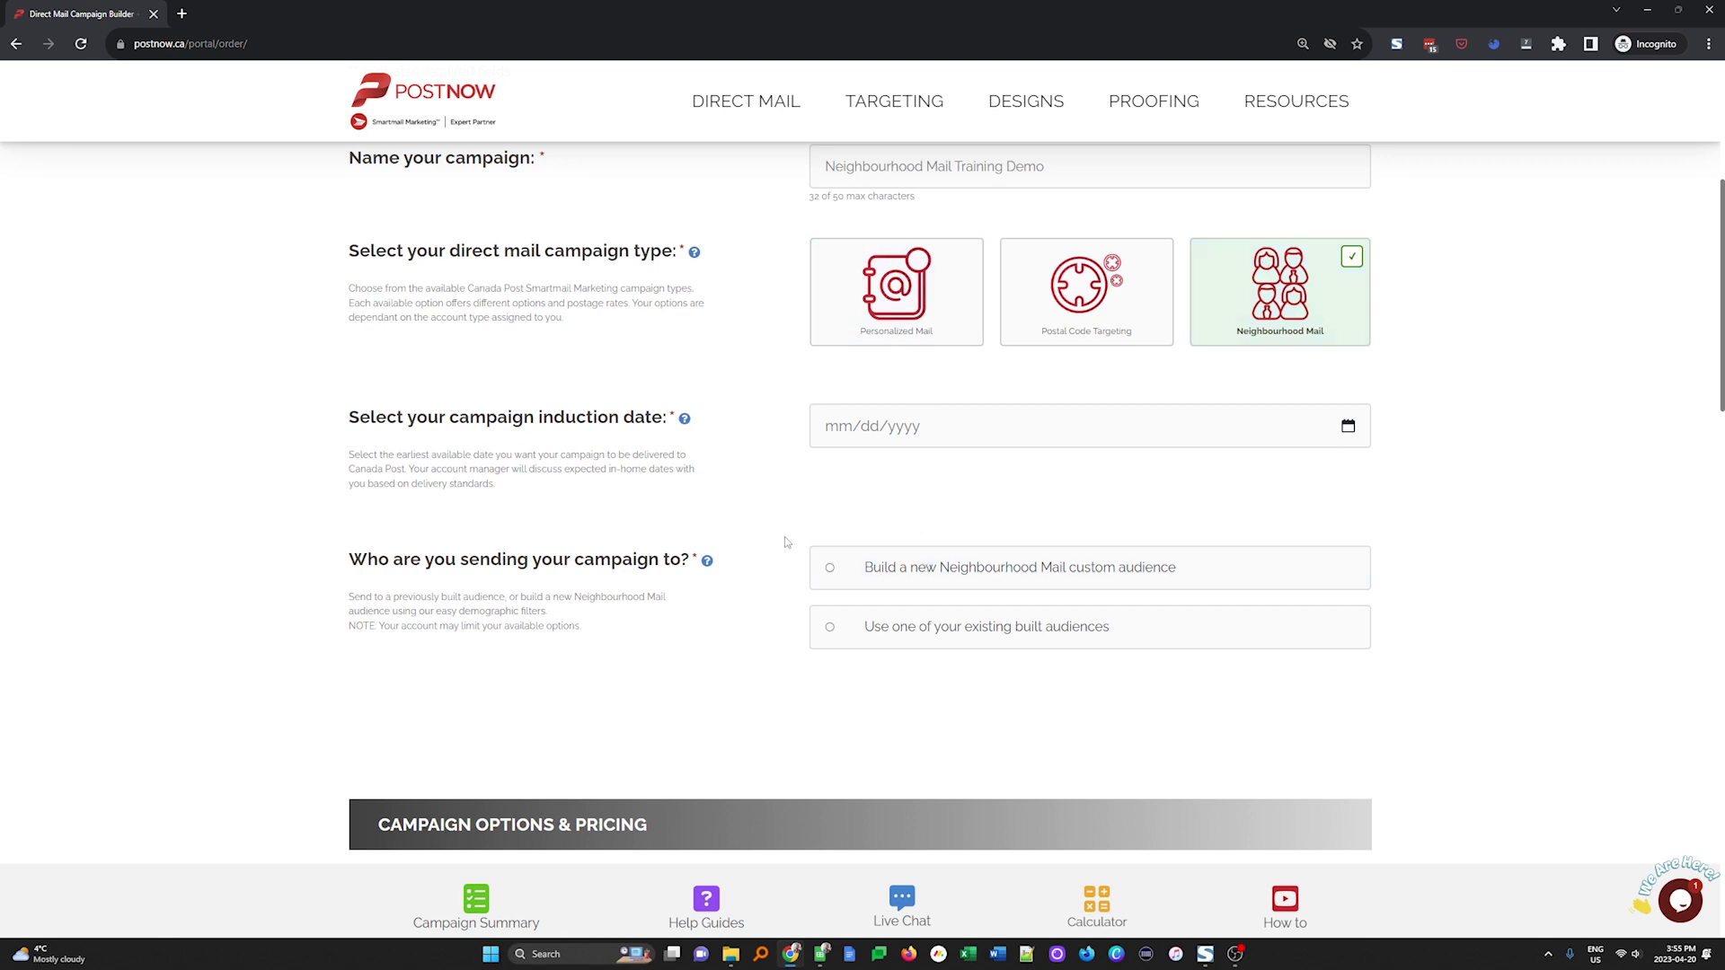
Set the induction date to 05/10/2023 and choose to build a new custom audience
click(897, 434)
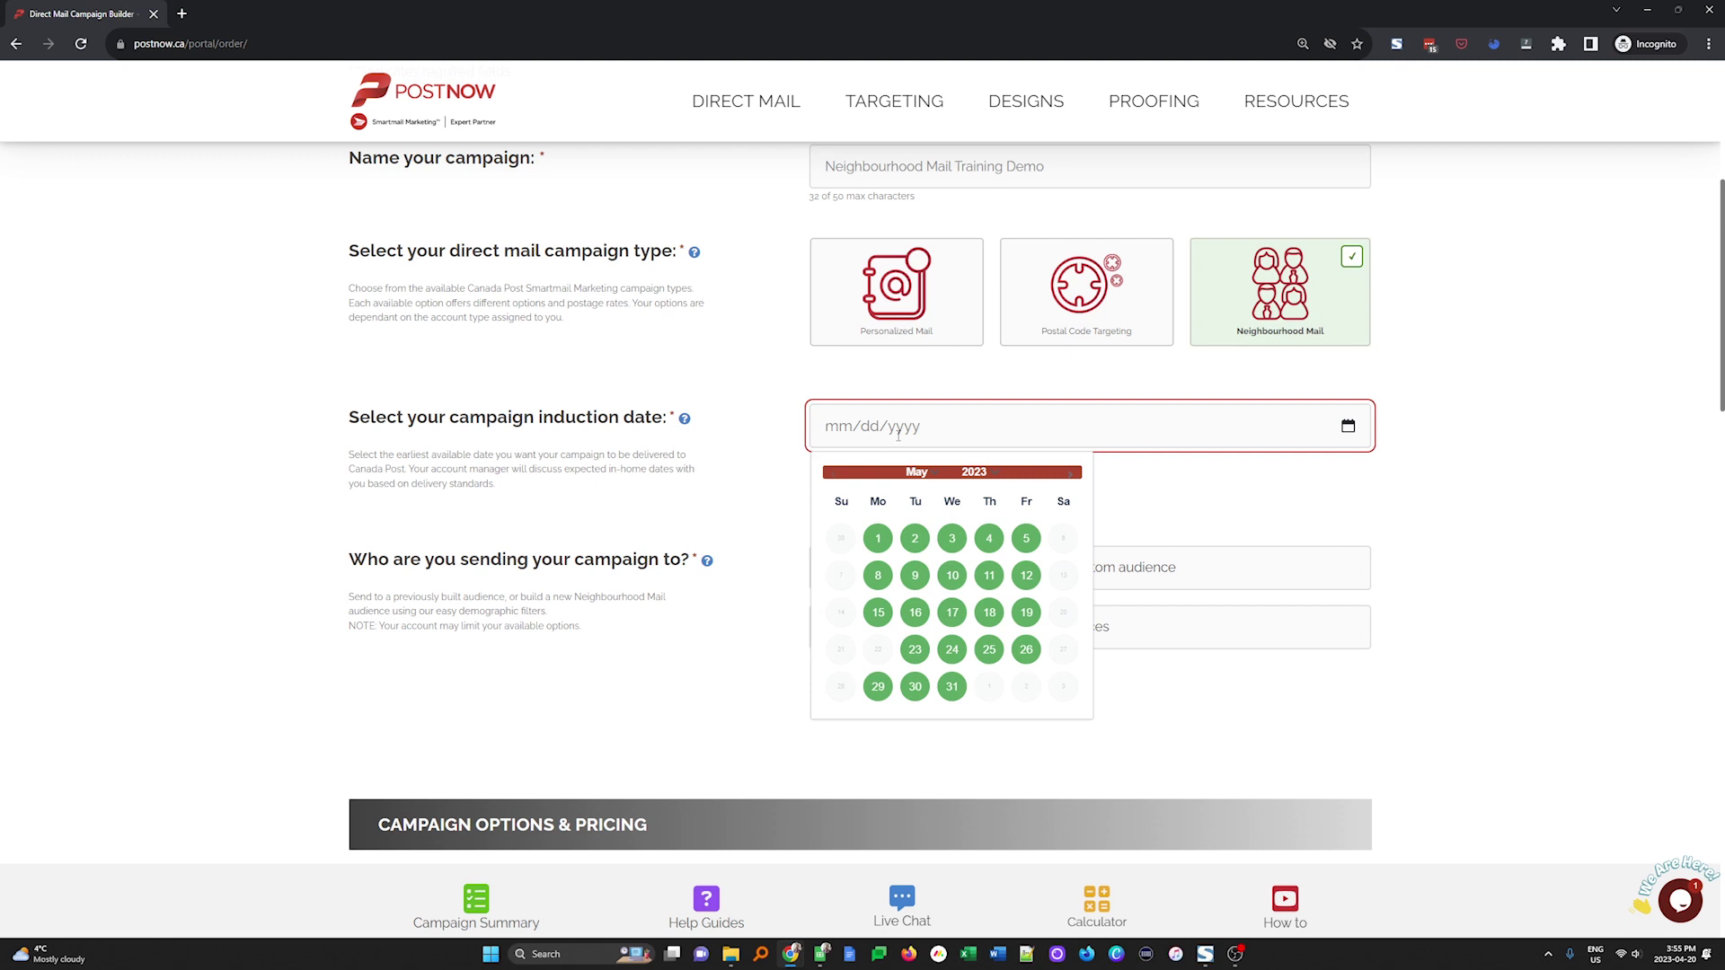
click(953, 579)
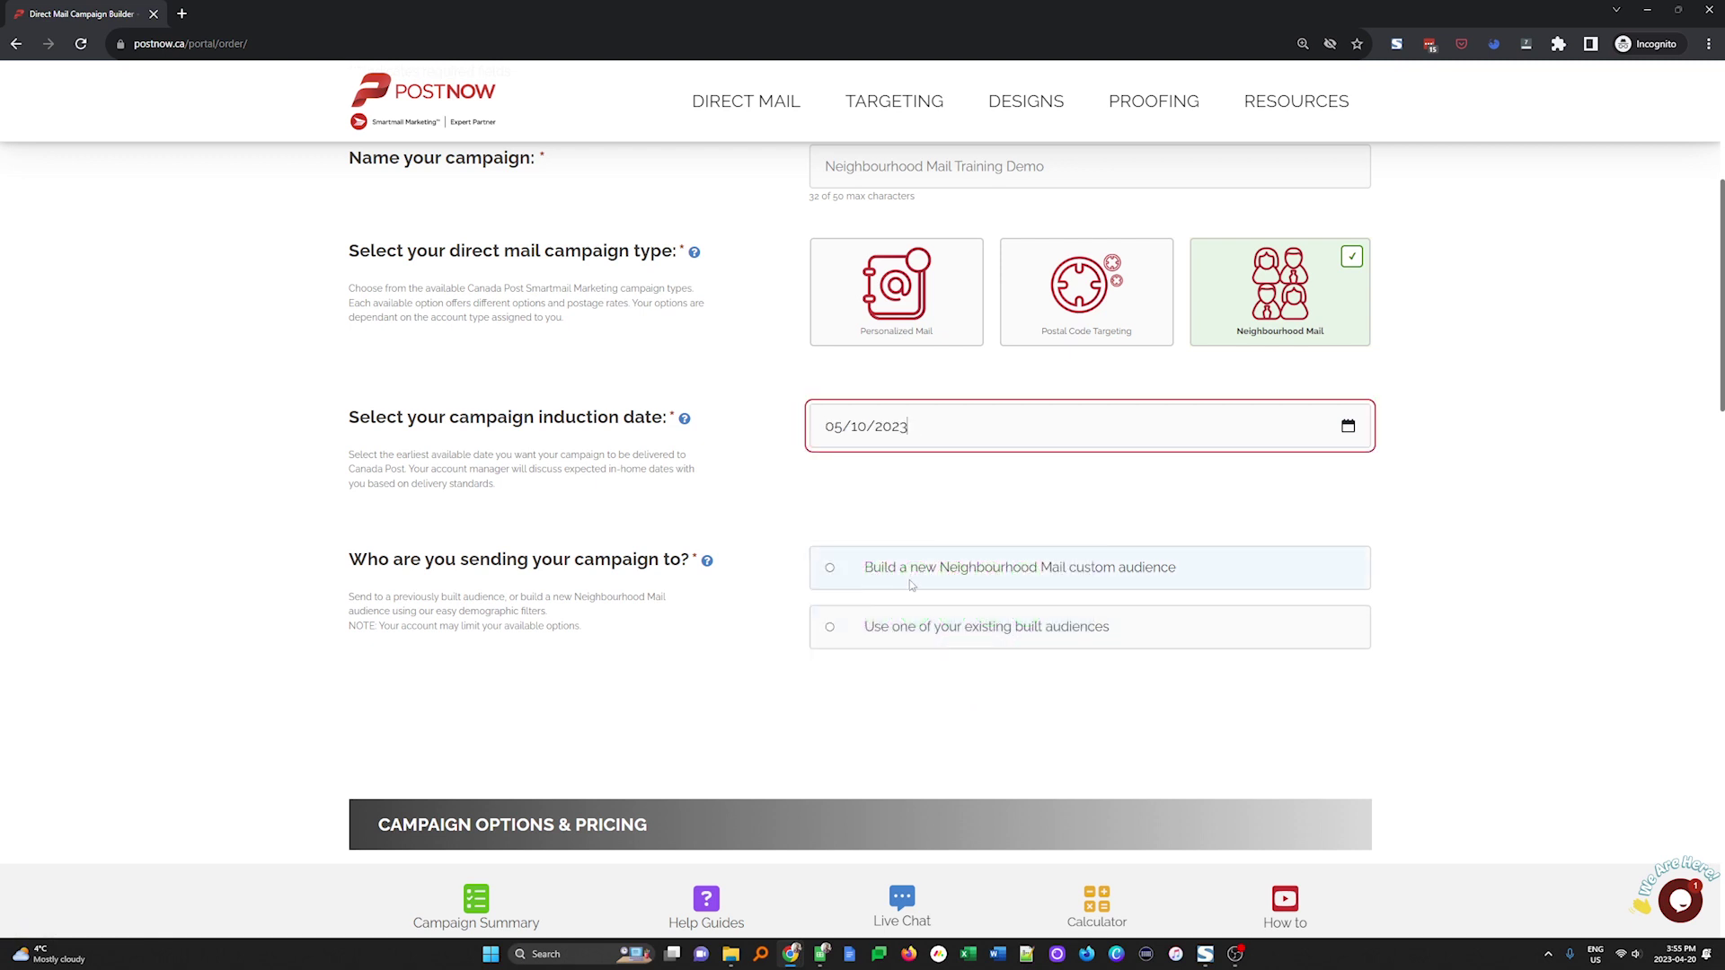
click(932, 579)
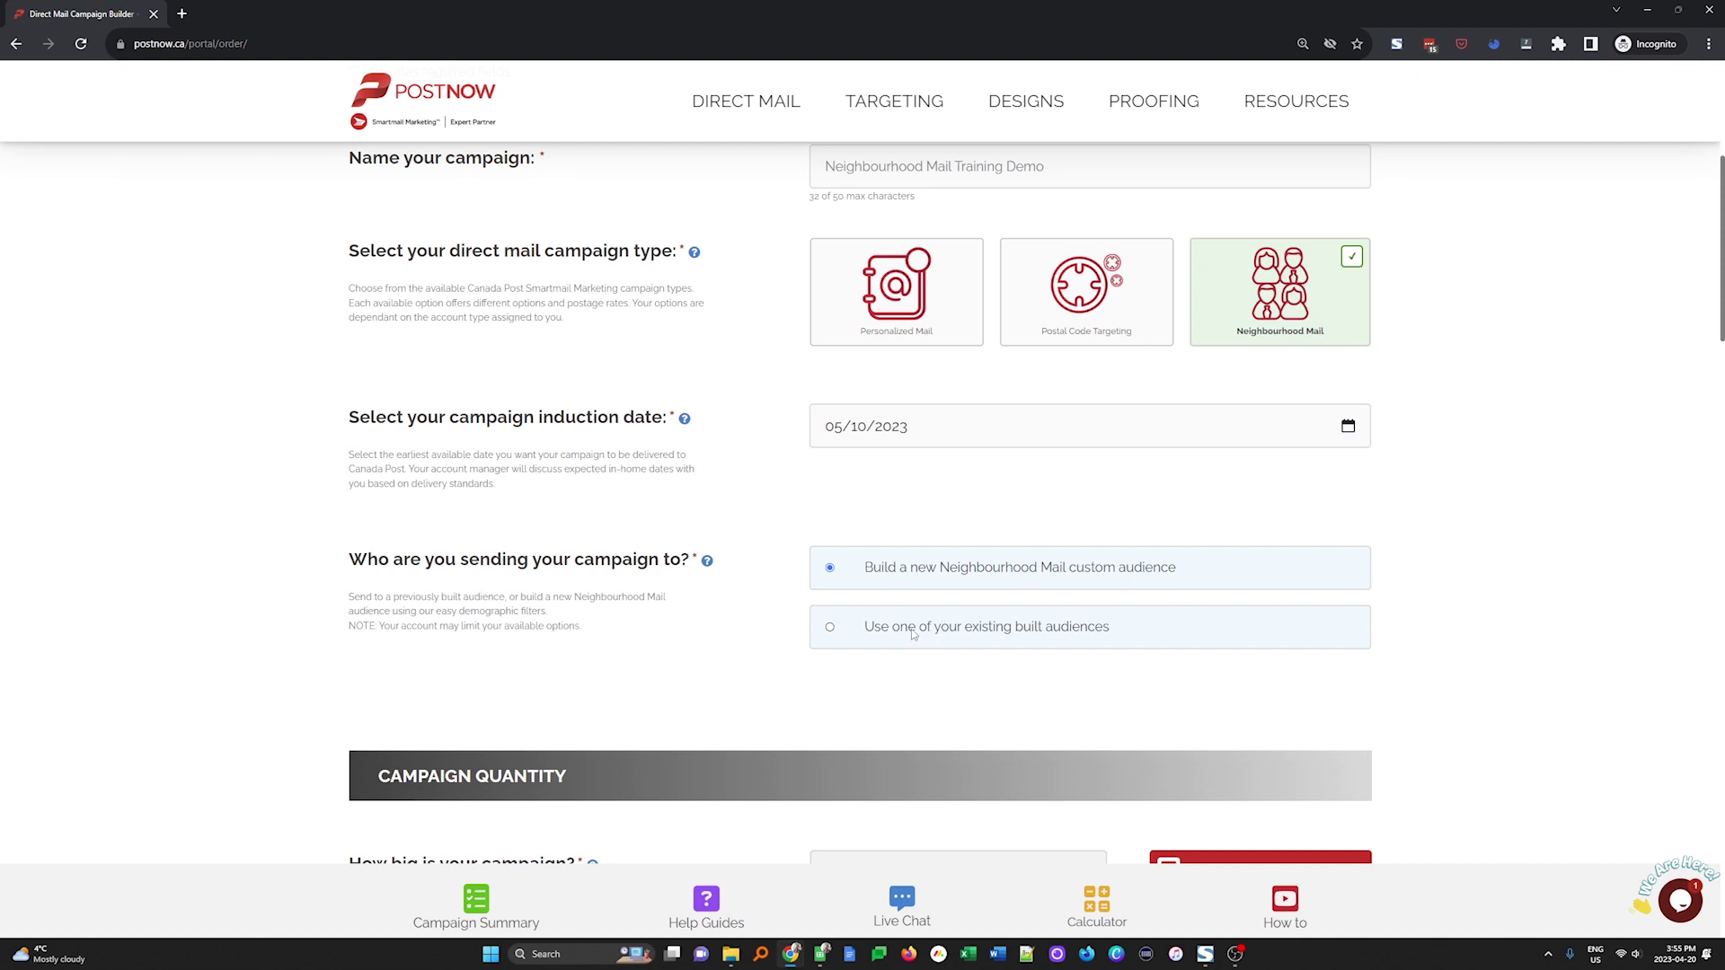
click(914, 635)
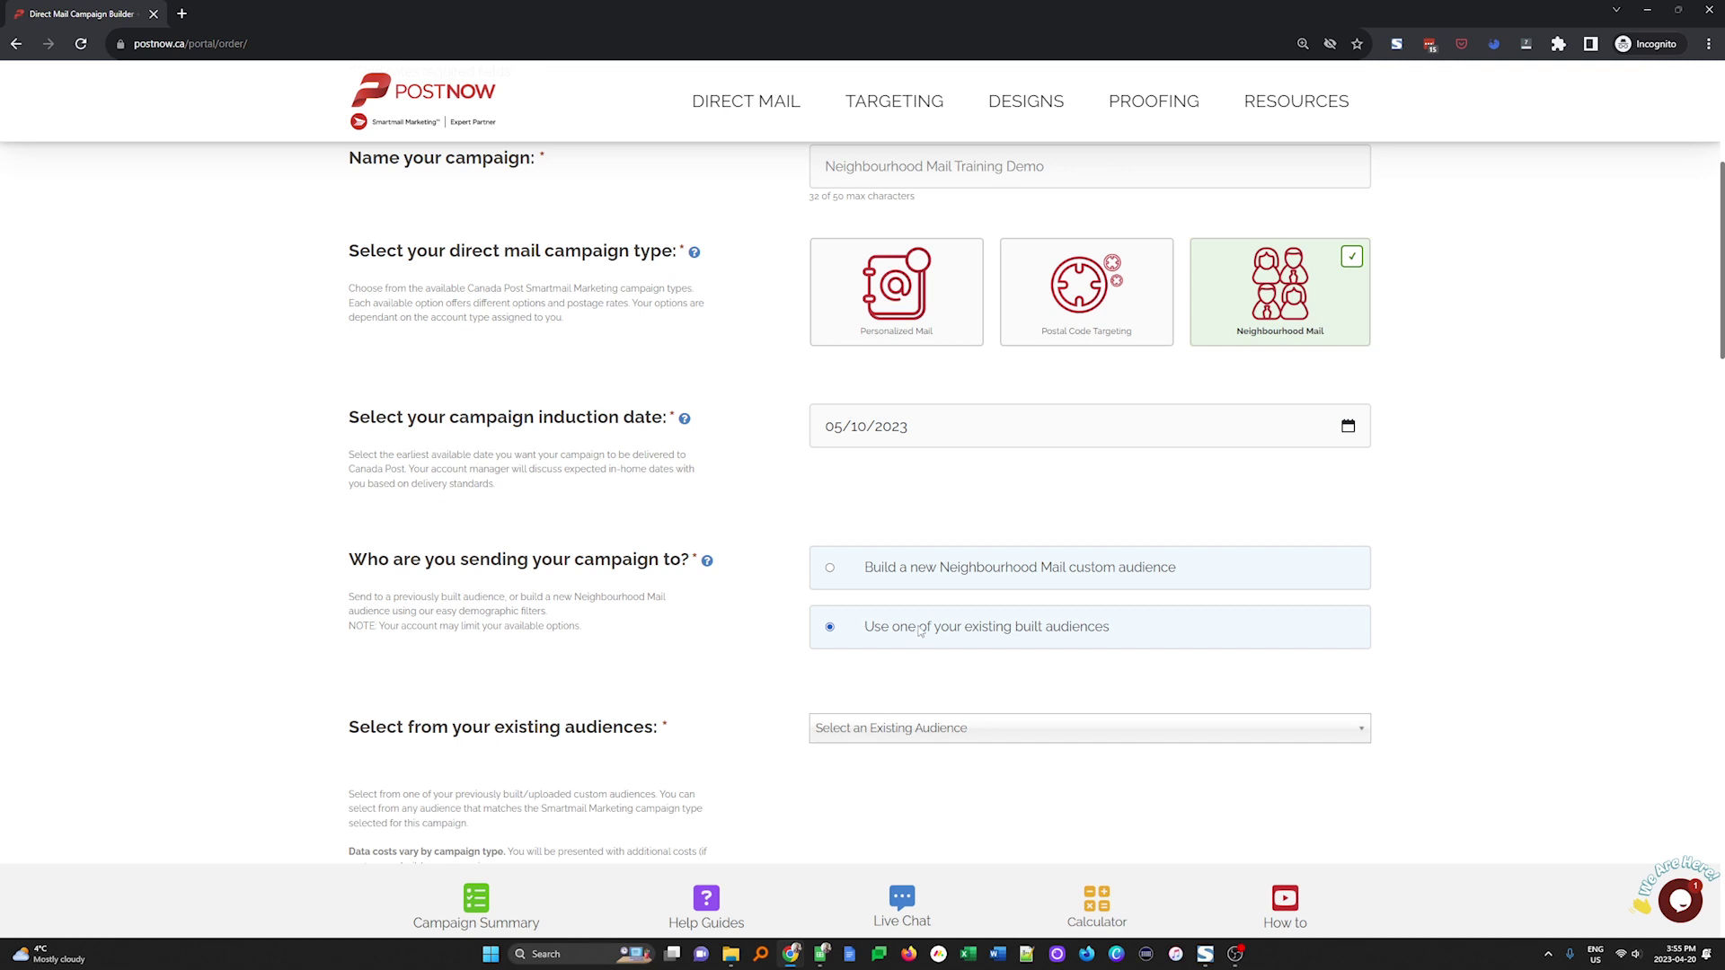
click(951, 562)
scroll(935, 575, down, 5)
Enter 7500 as the campaign size and pick the Postcard (5.5x8.5) product, totalling $2631.25
click(808, 431)
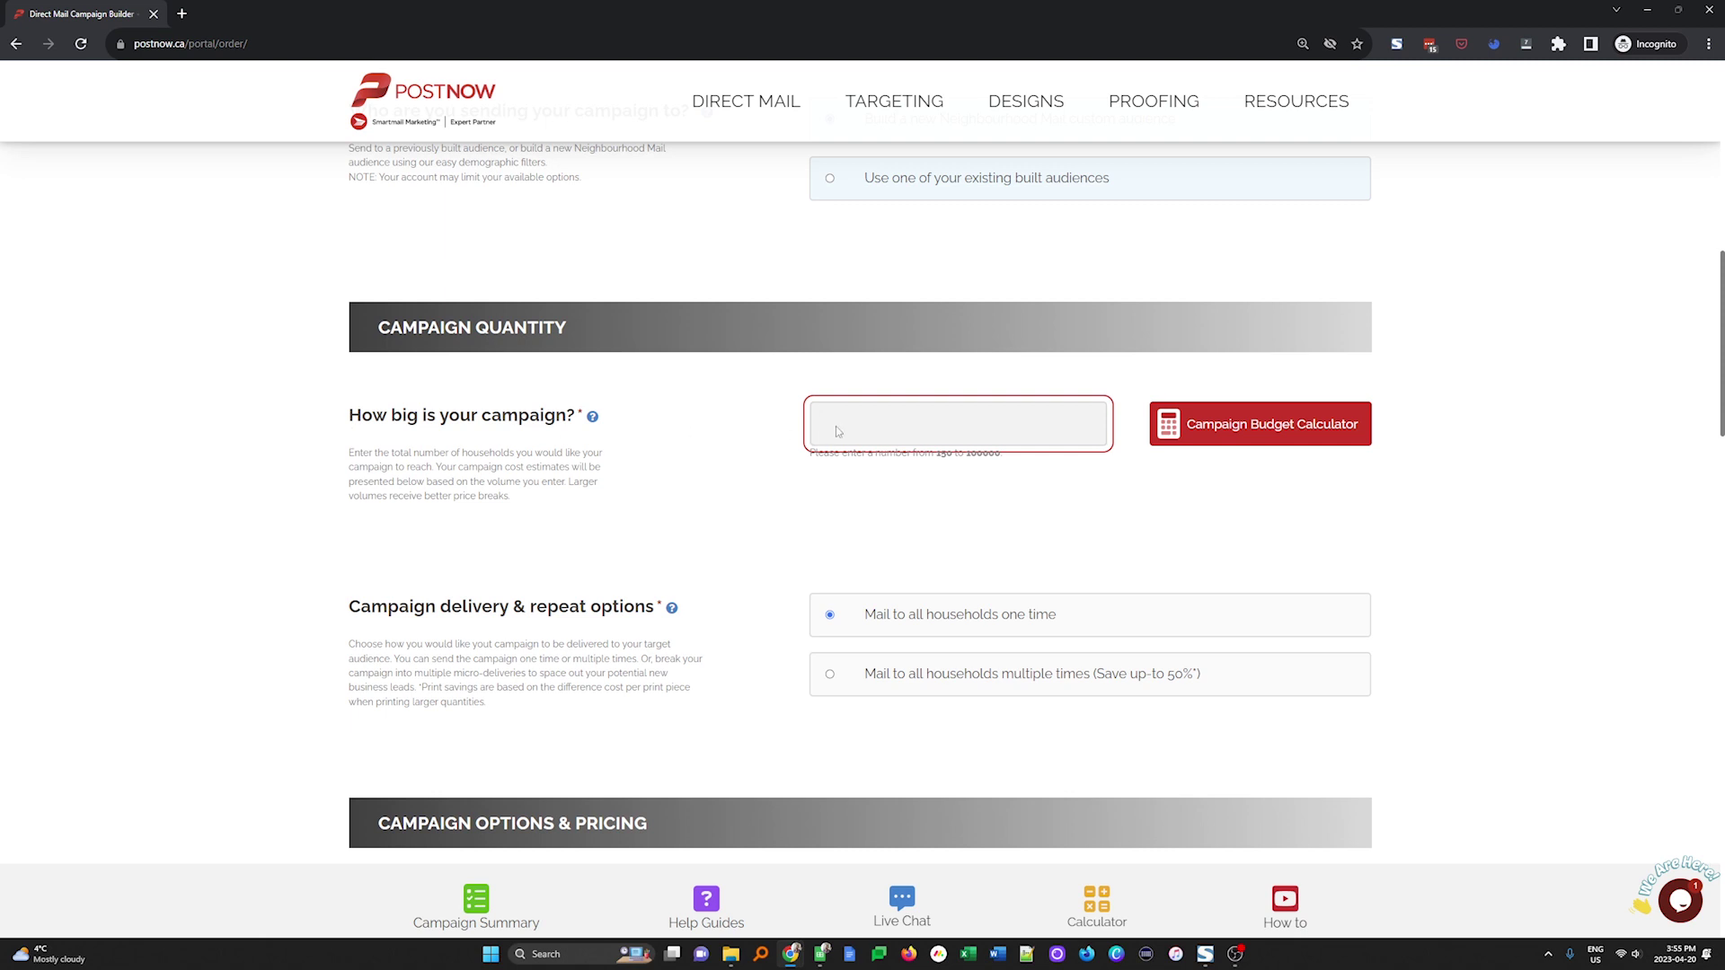
text(7500)
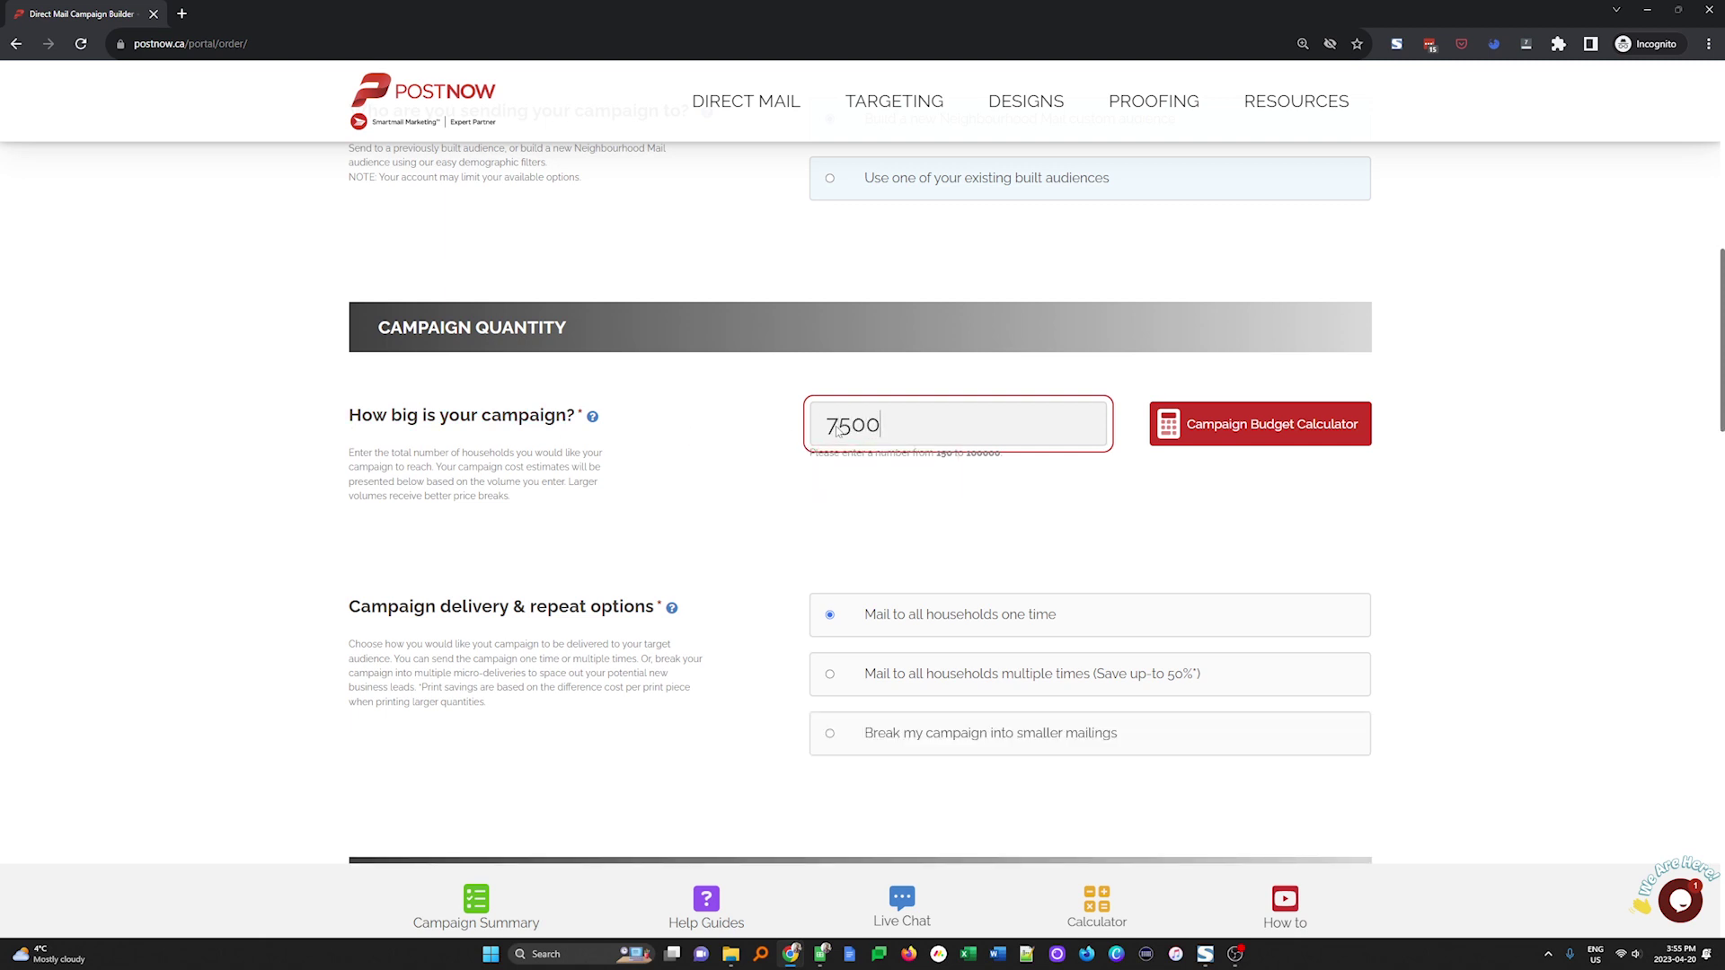
scroll(1154, 664, down, 3)
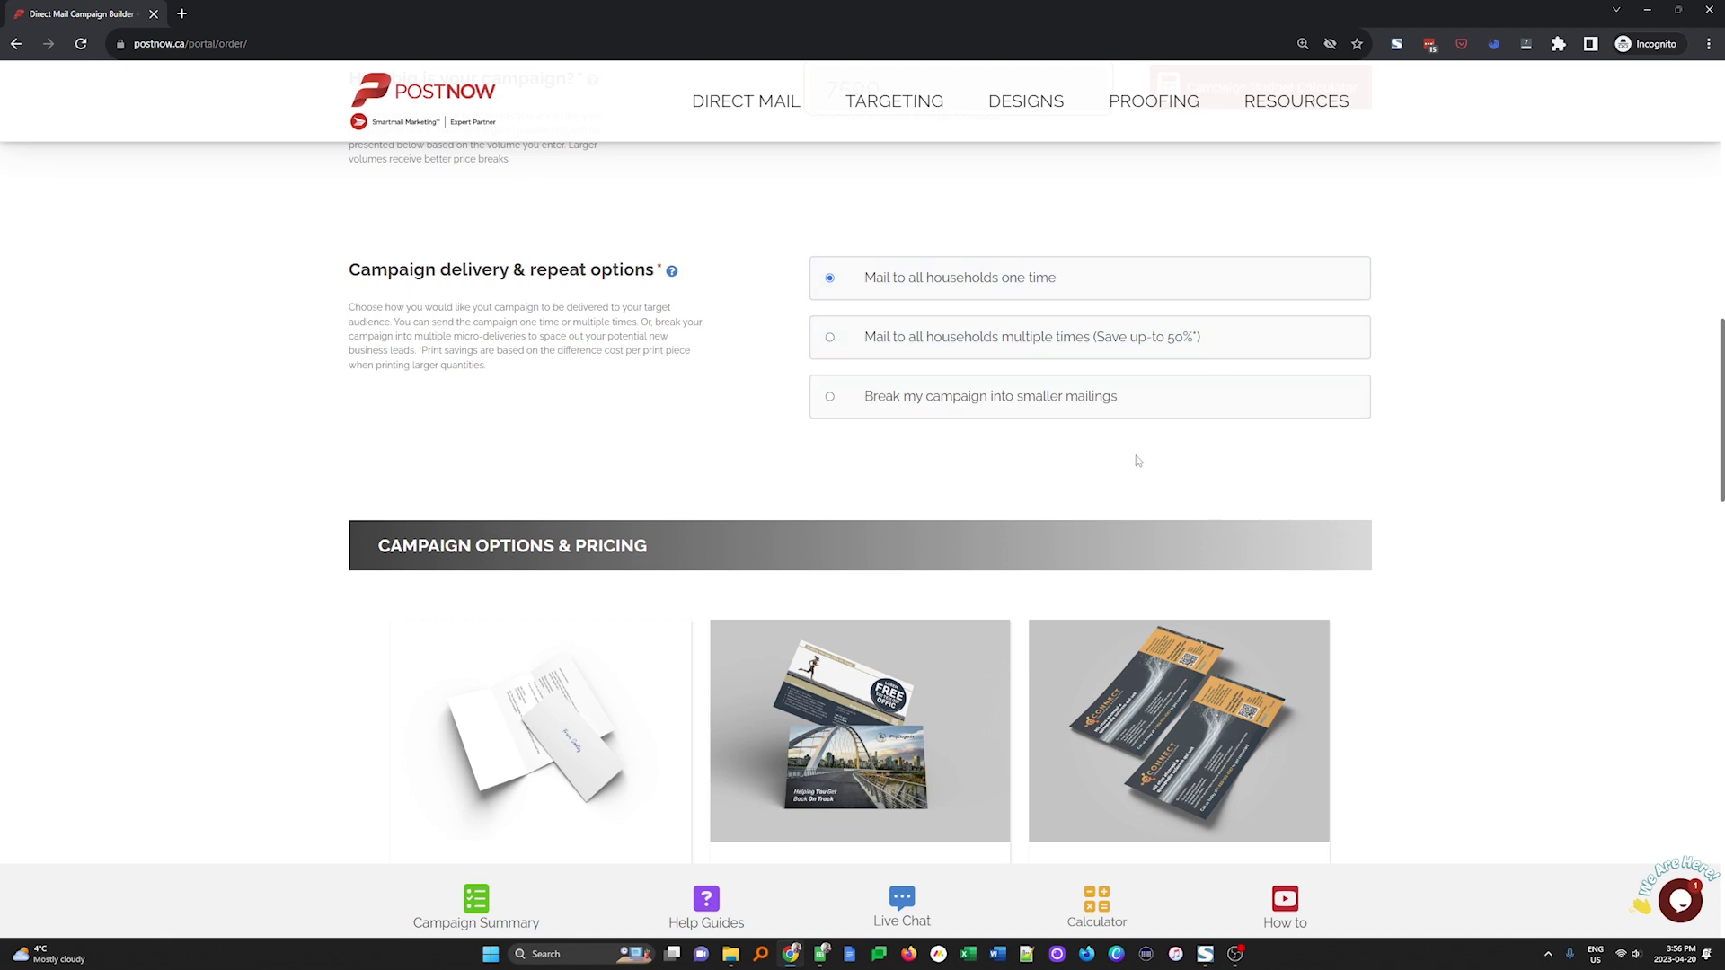
scroll(943, 607, down, 4)
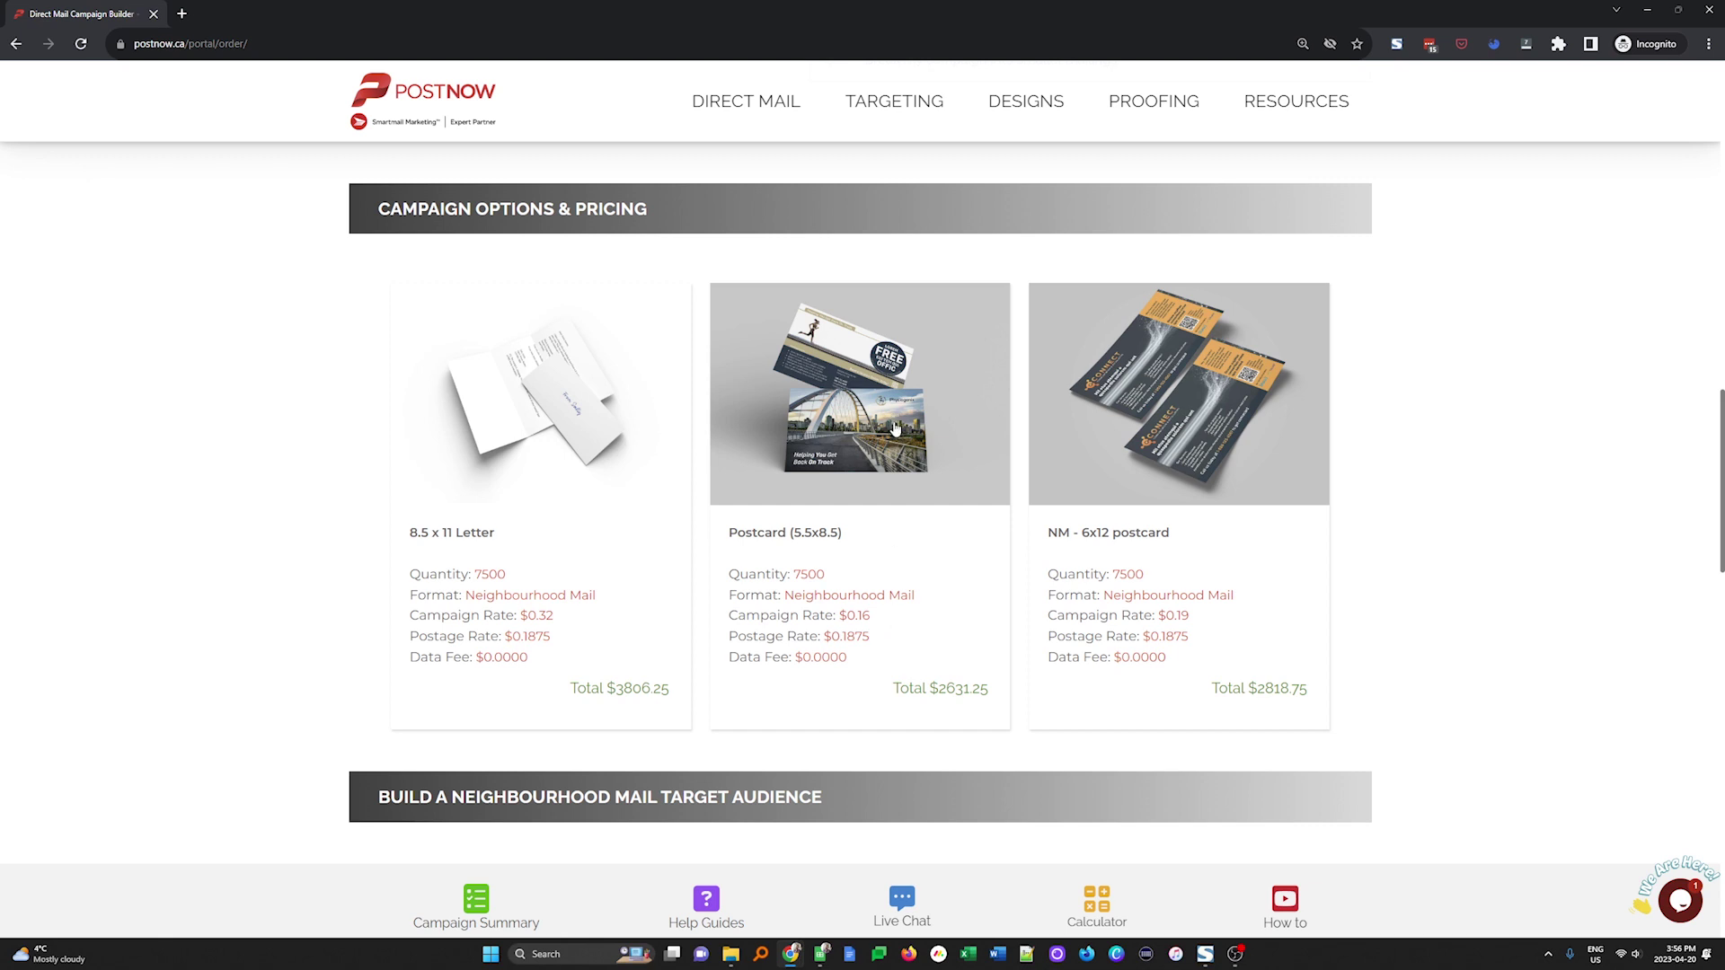
click(895, 428)
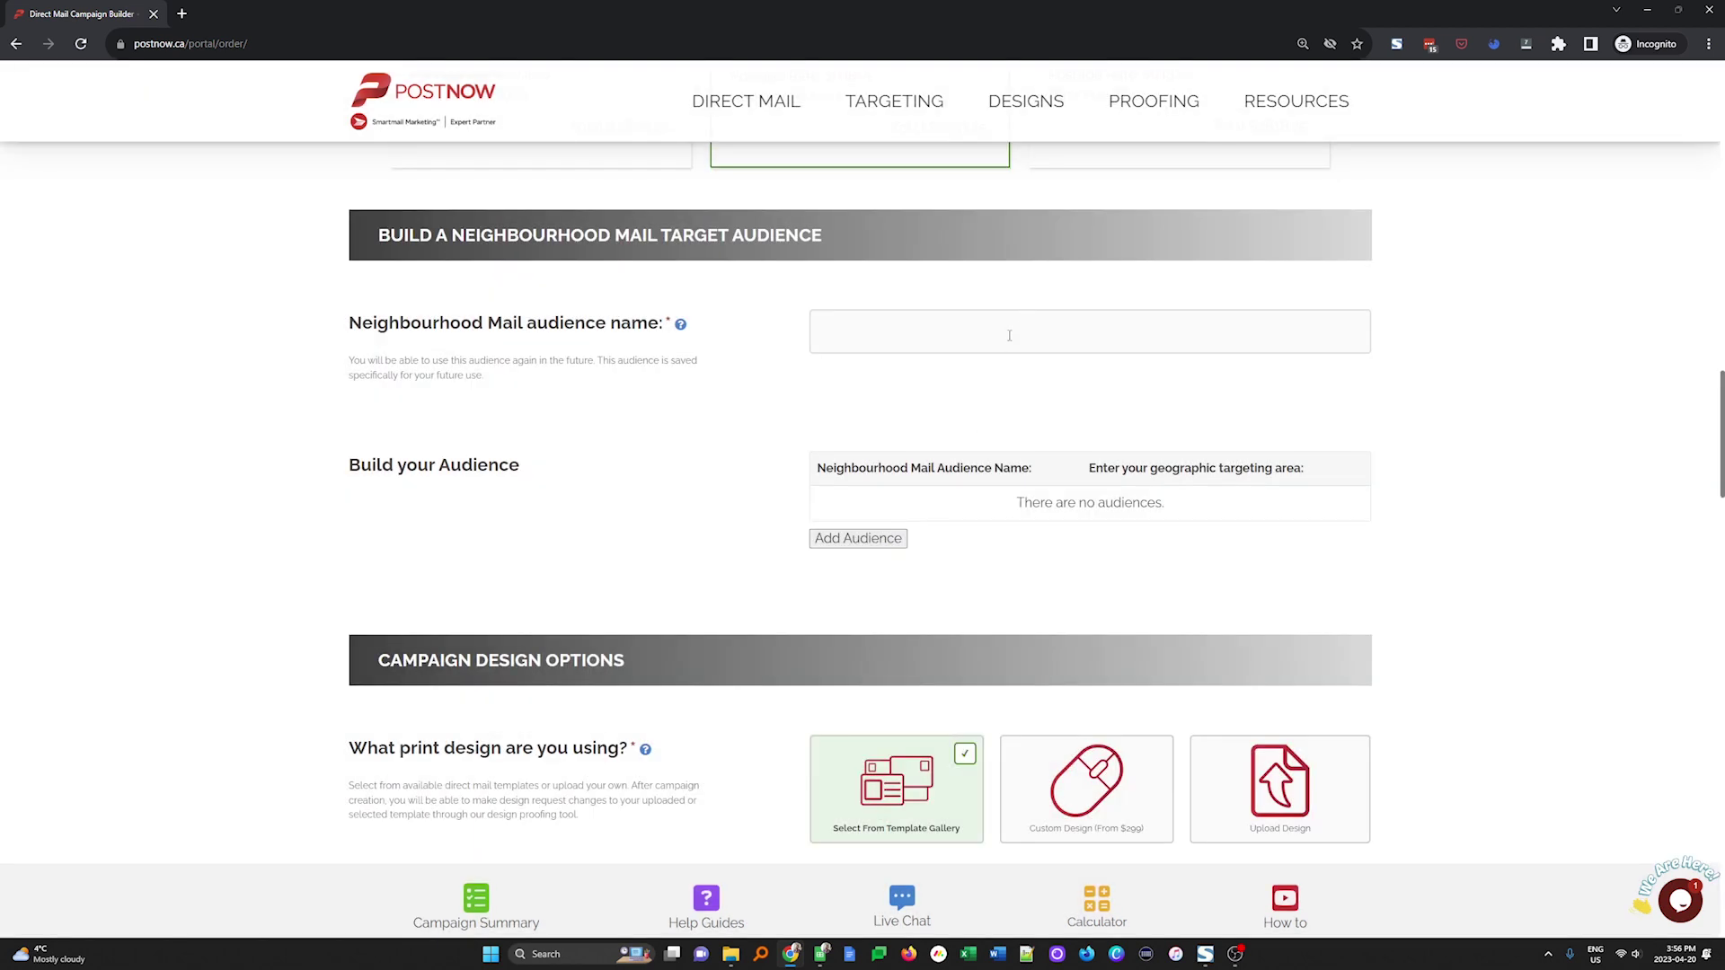
Paste the audience name 'Neighbourhood Demo Audience', add the audience, and allow location access
click(1015, 329)
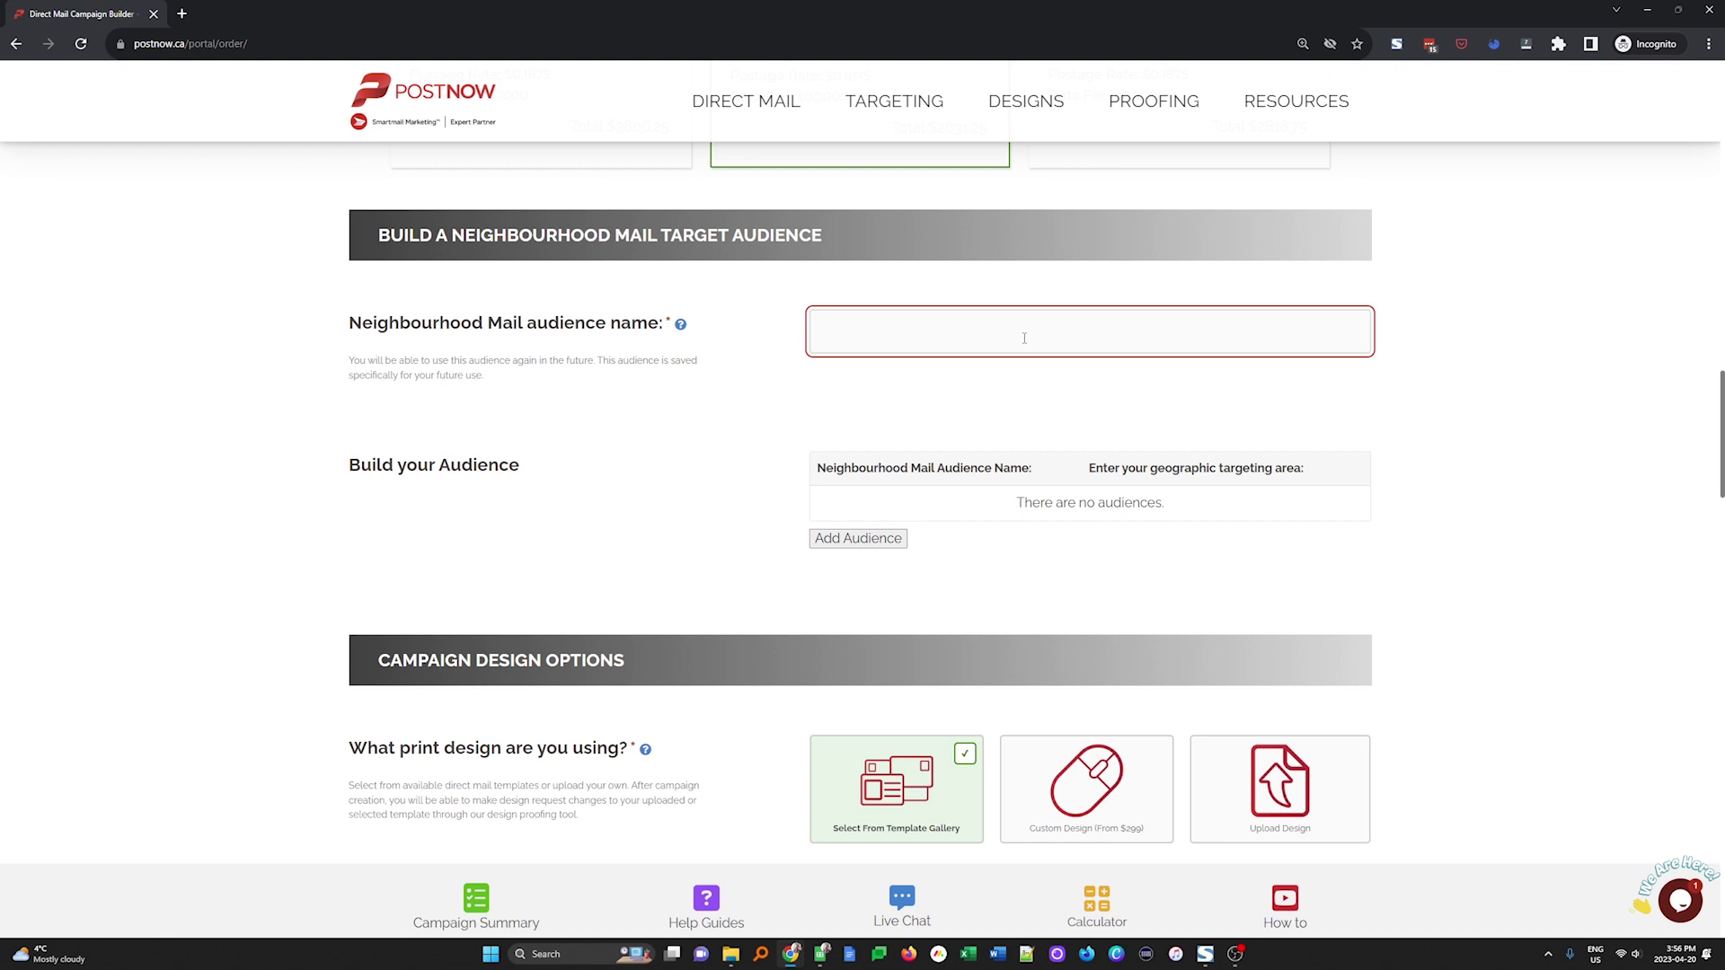
text(Neighbourhood Demo Audience)
click(838, 539)
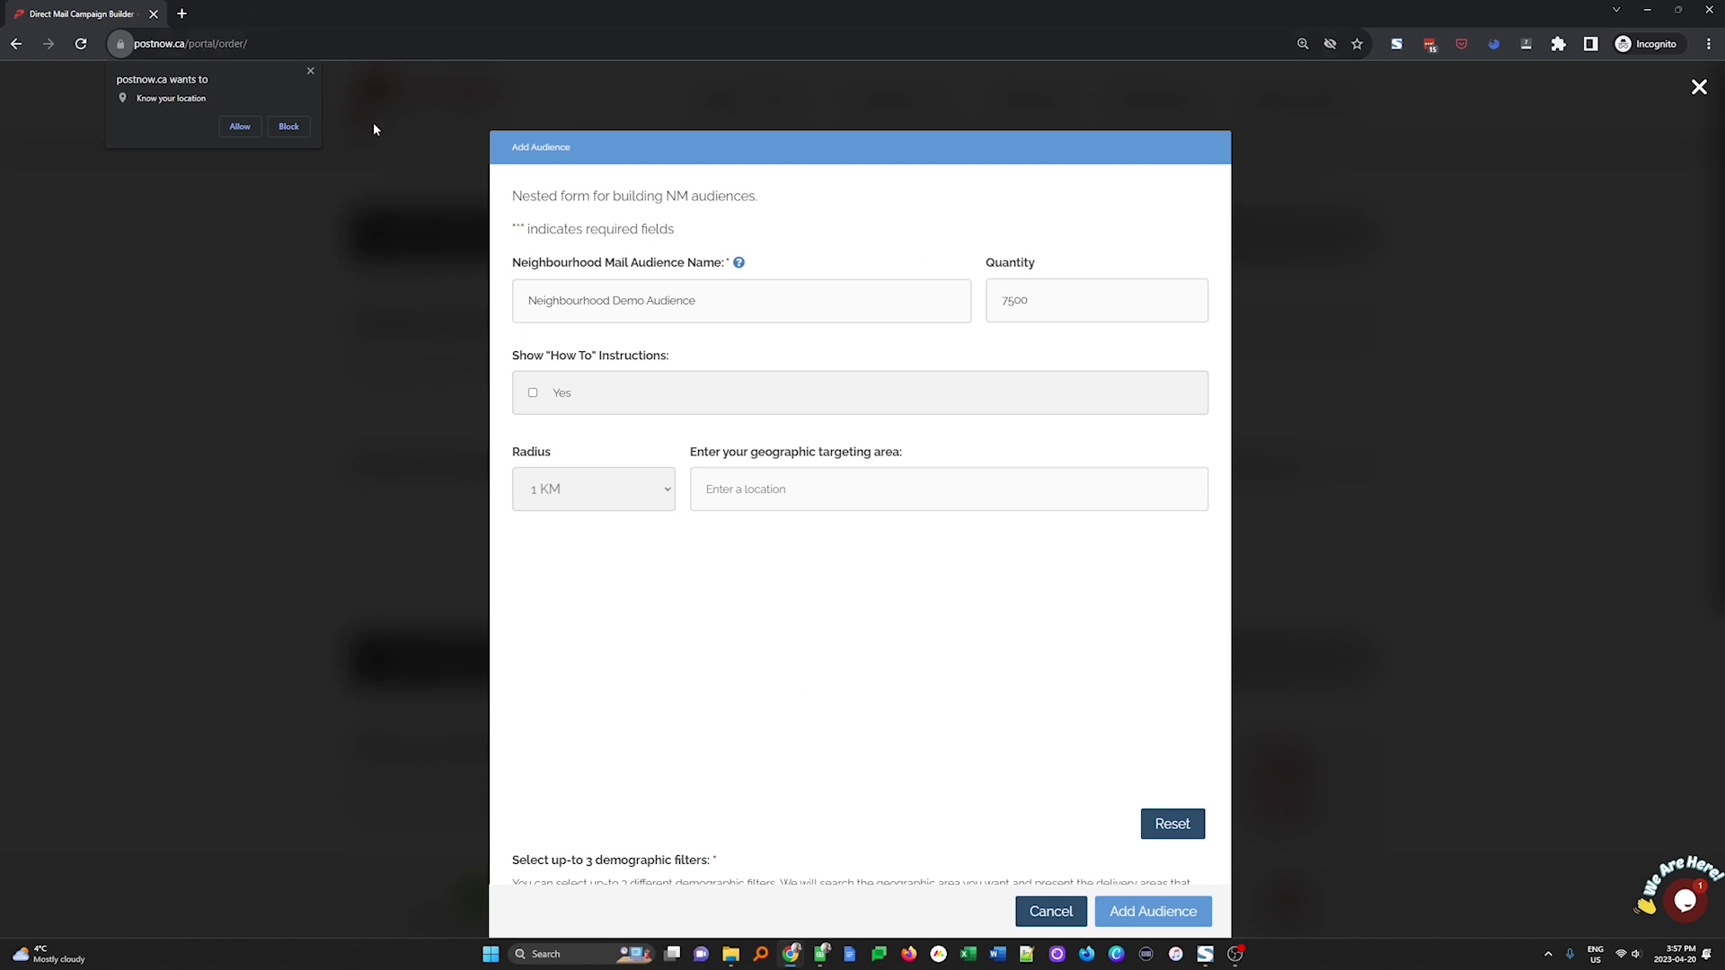
click(245, 128)
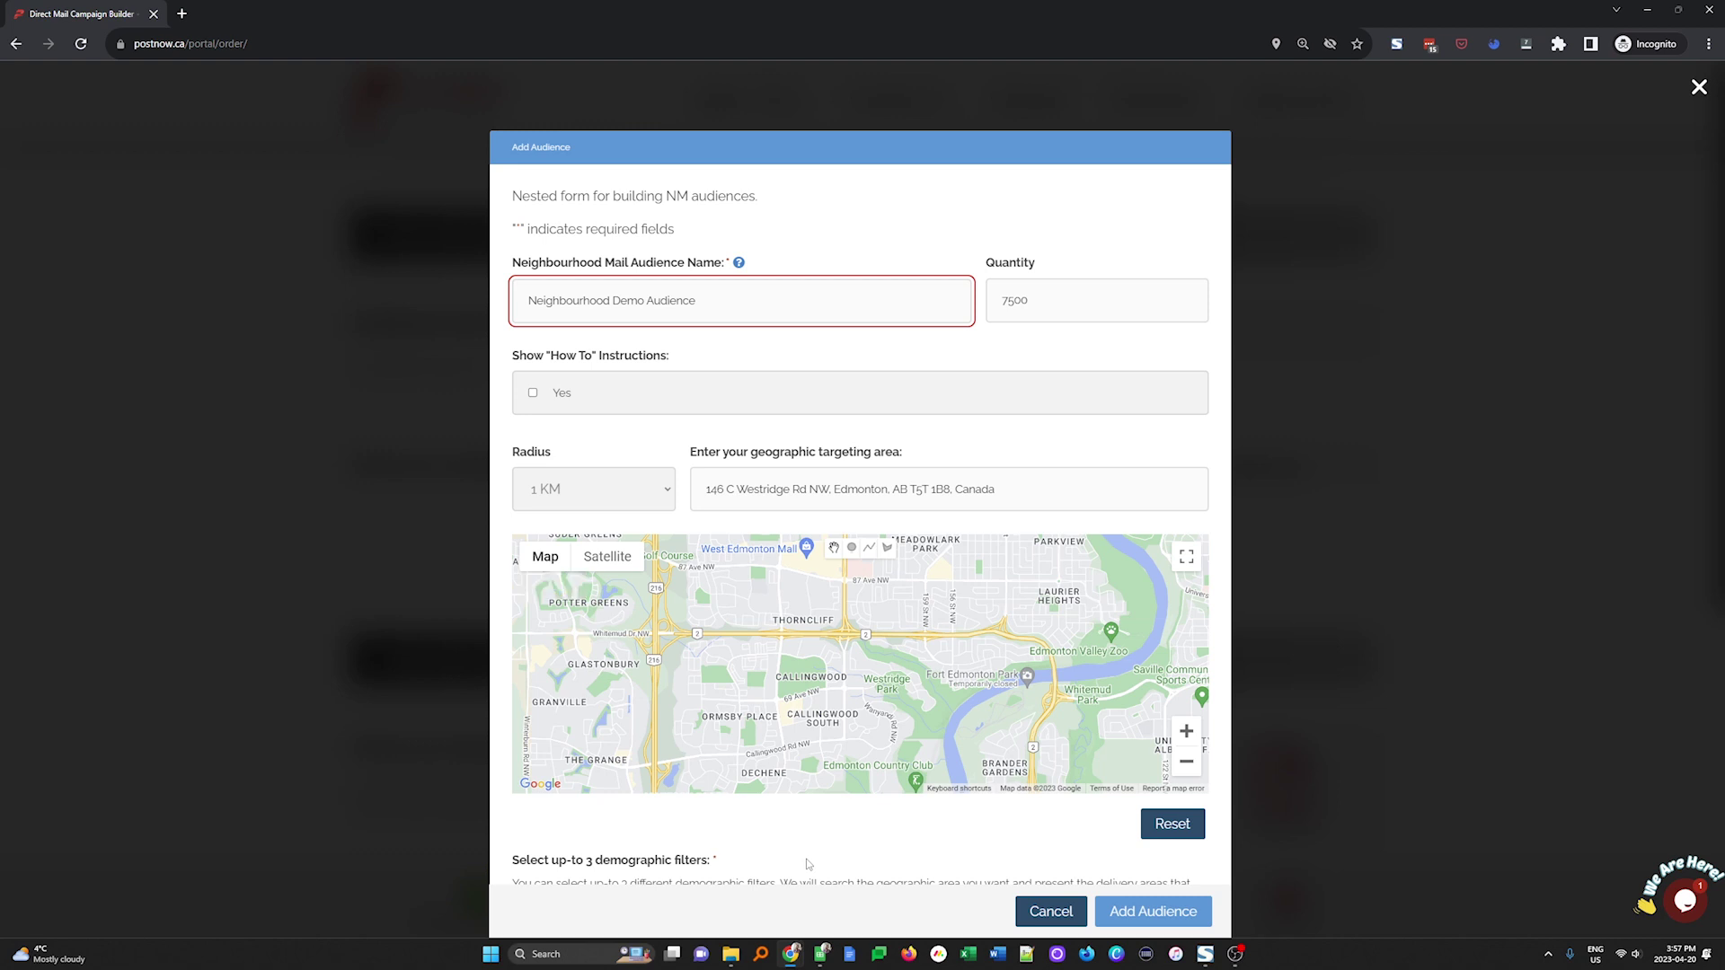
click(533, 393)
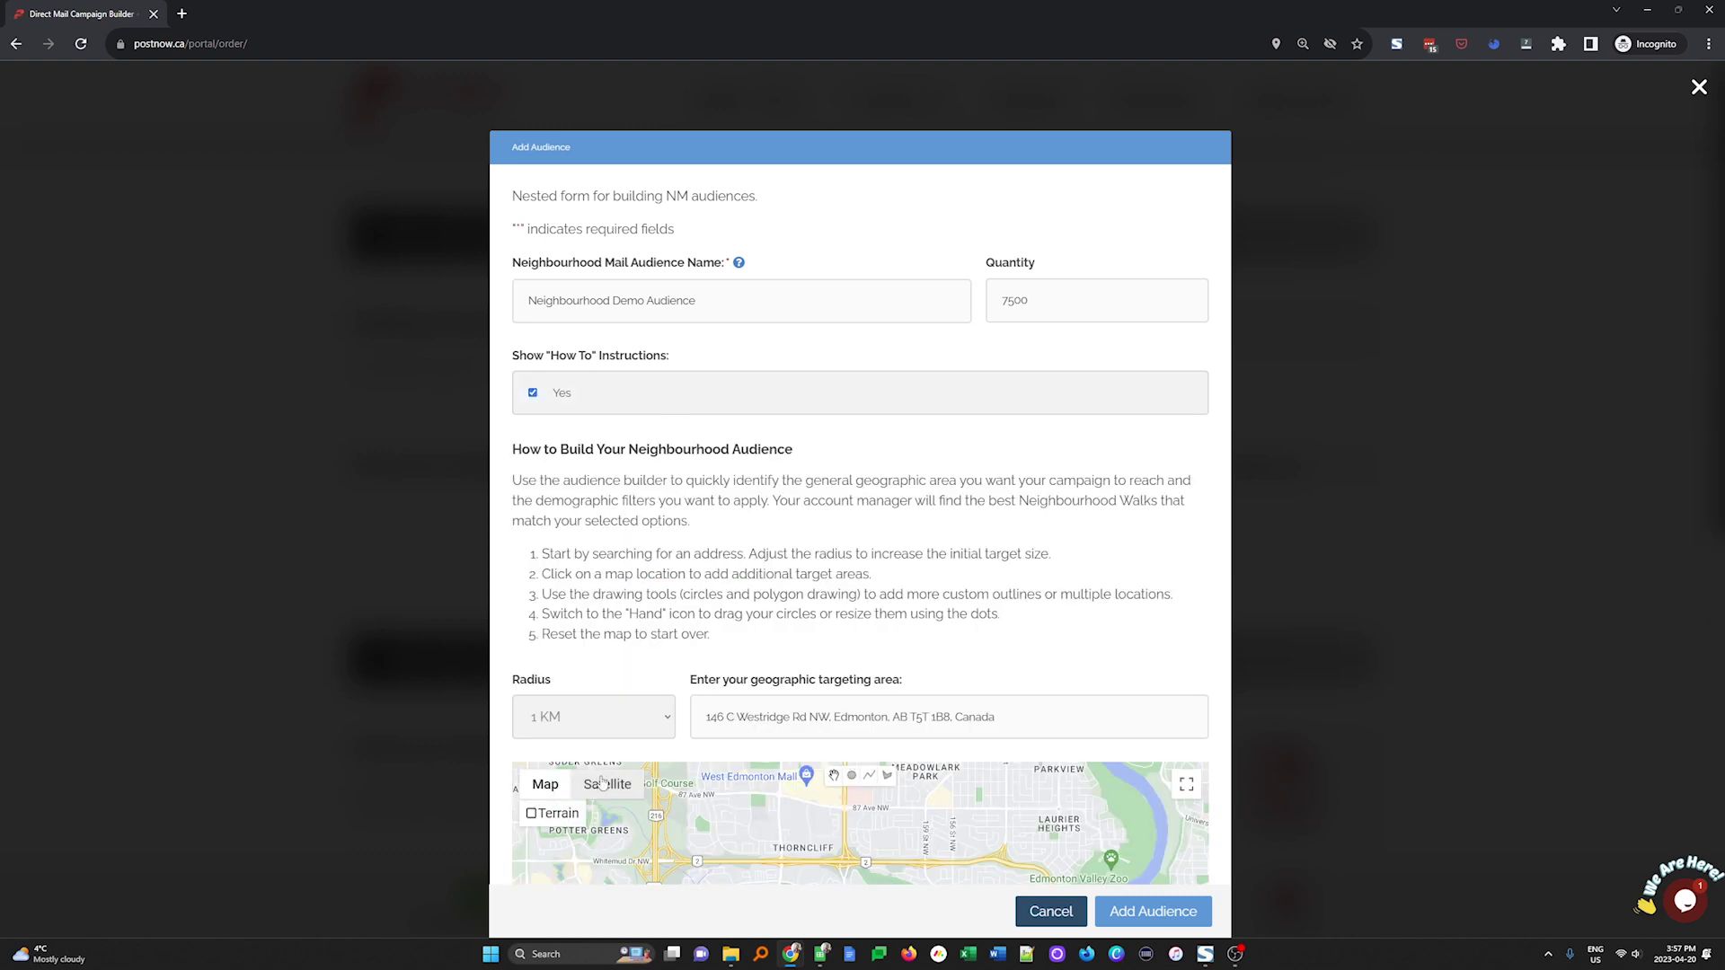
click(533, 393)
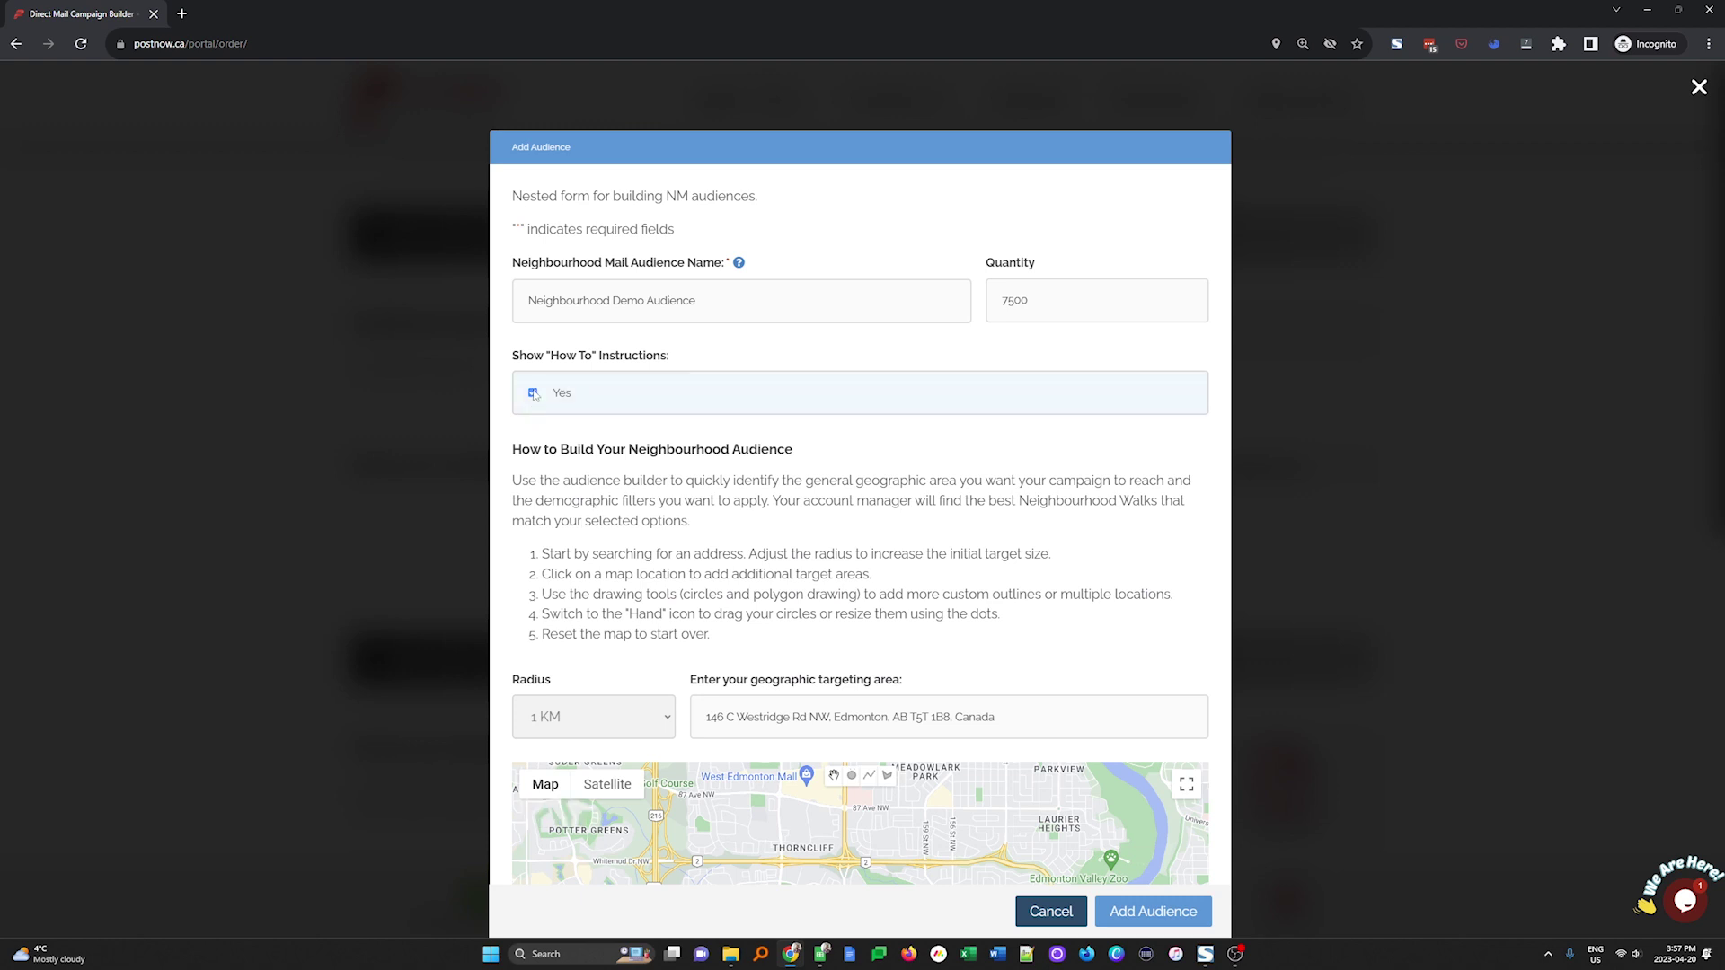
Draw a four-corner polygon target area on the map around Edmonton
scroll(598, 638, down, 3)
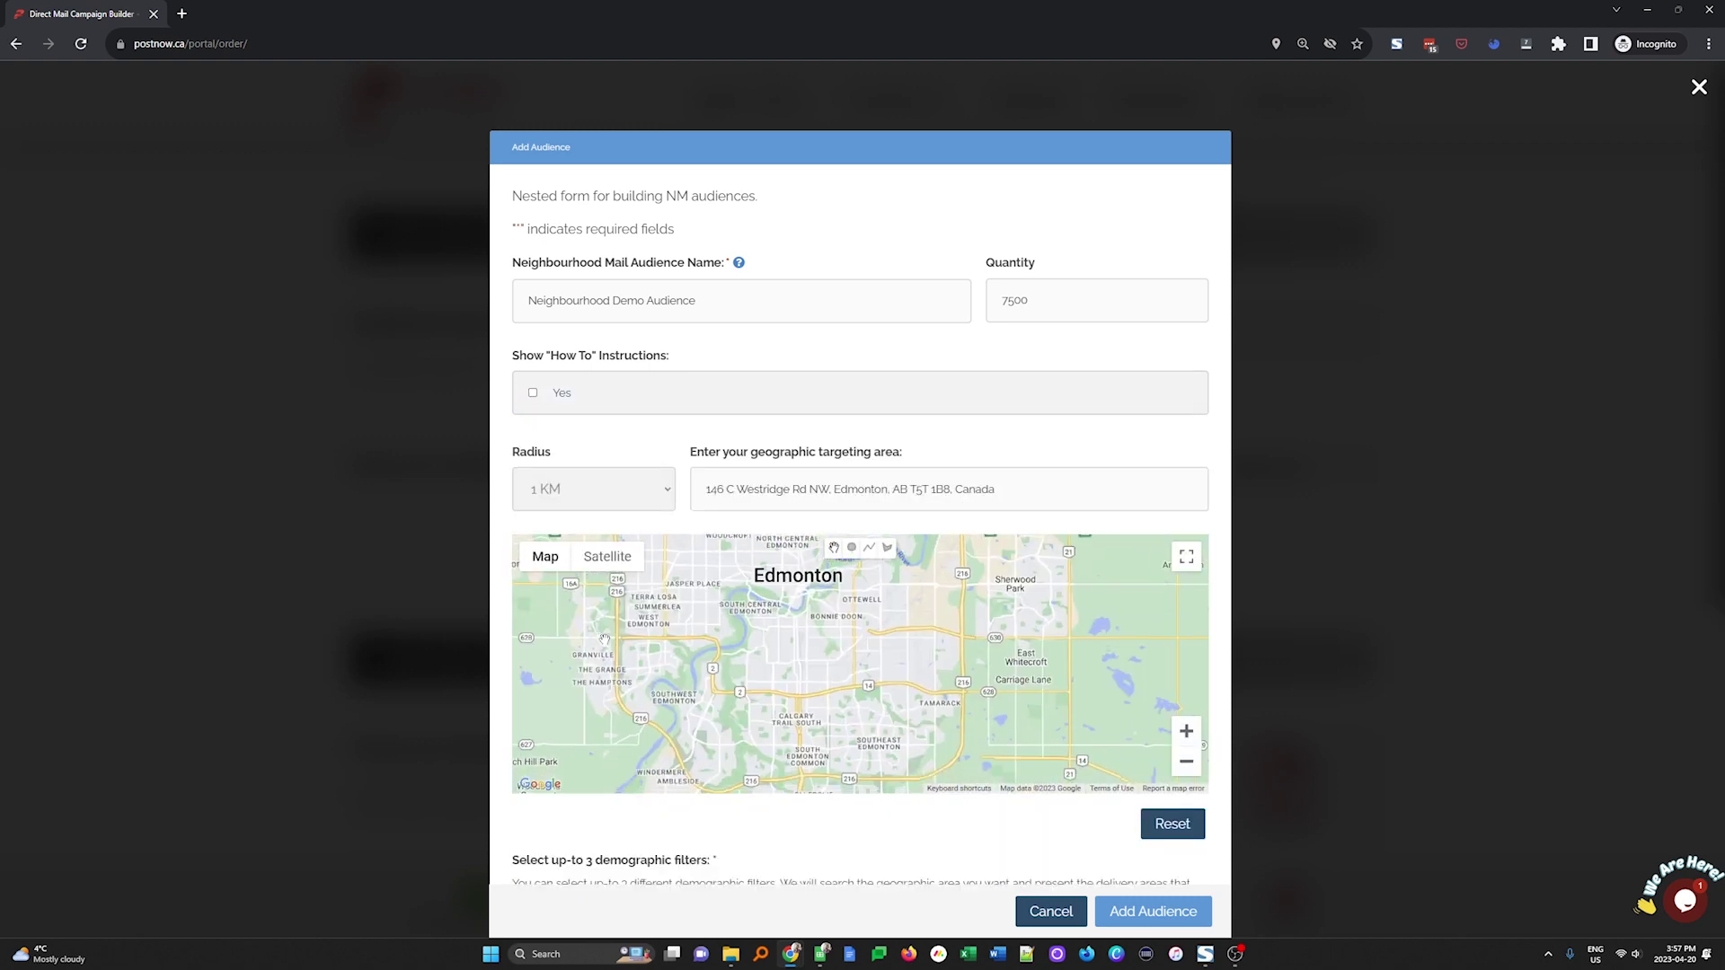
scroll(858, 854, down, 3)
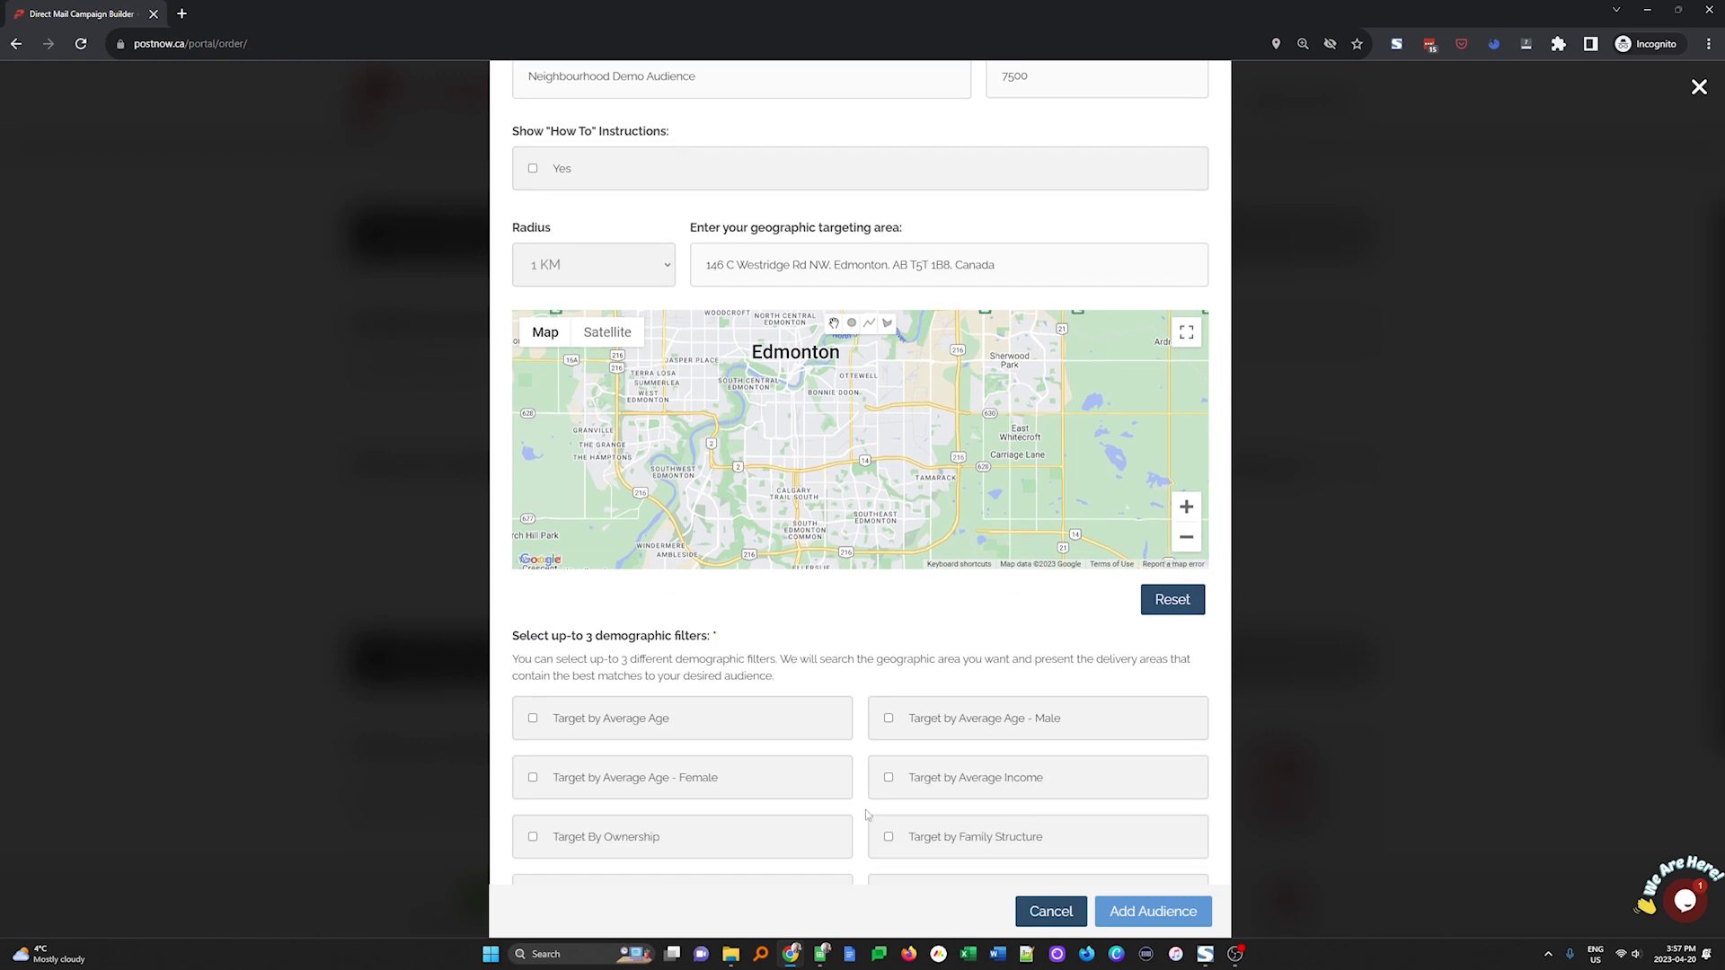
mouse_move(824, 356)
mouse_down()
mouse_move(942, 505)
mouse_move(866, 442)
mouse_up()
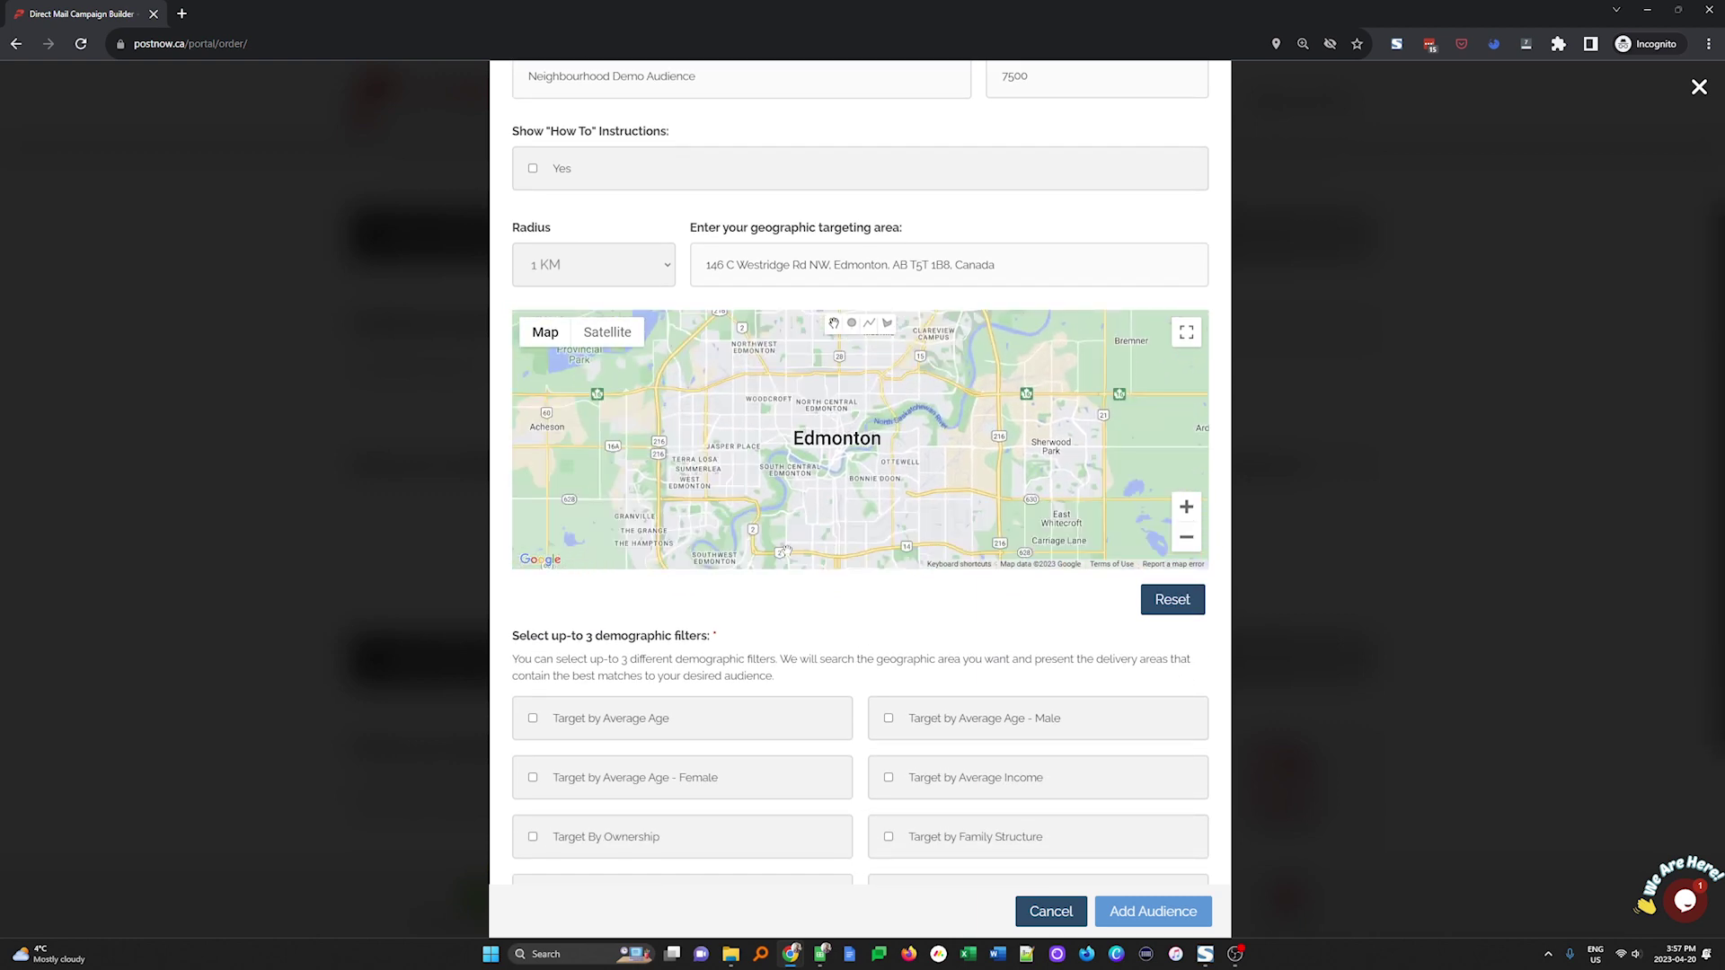
click(888, 325)
click(762, 485)
click(762, 440)
click(732, 442)
click(732, 459)
click(762, 485)
click(560, 266)
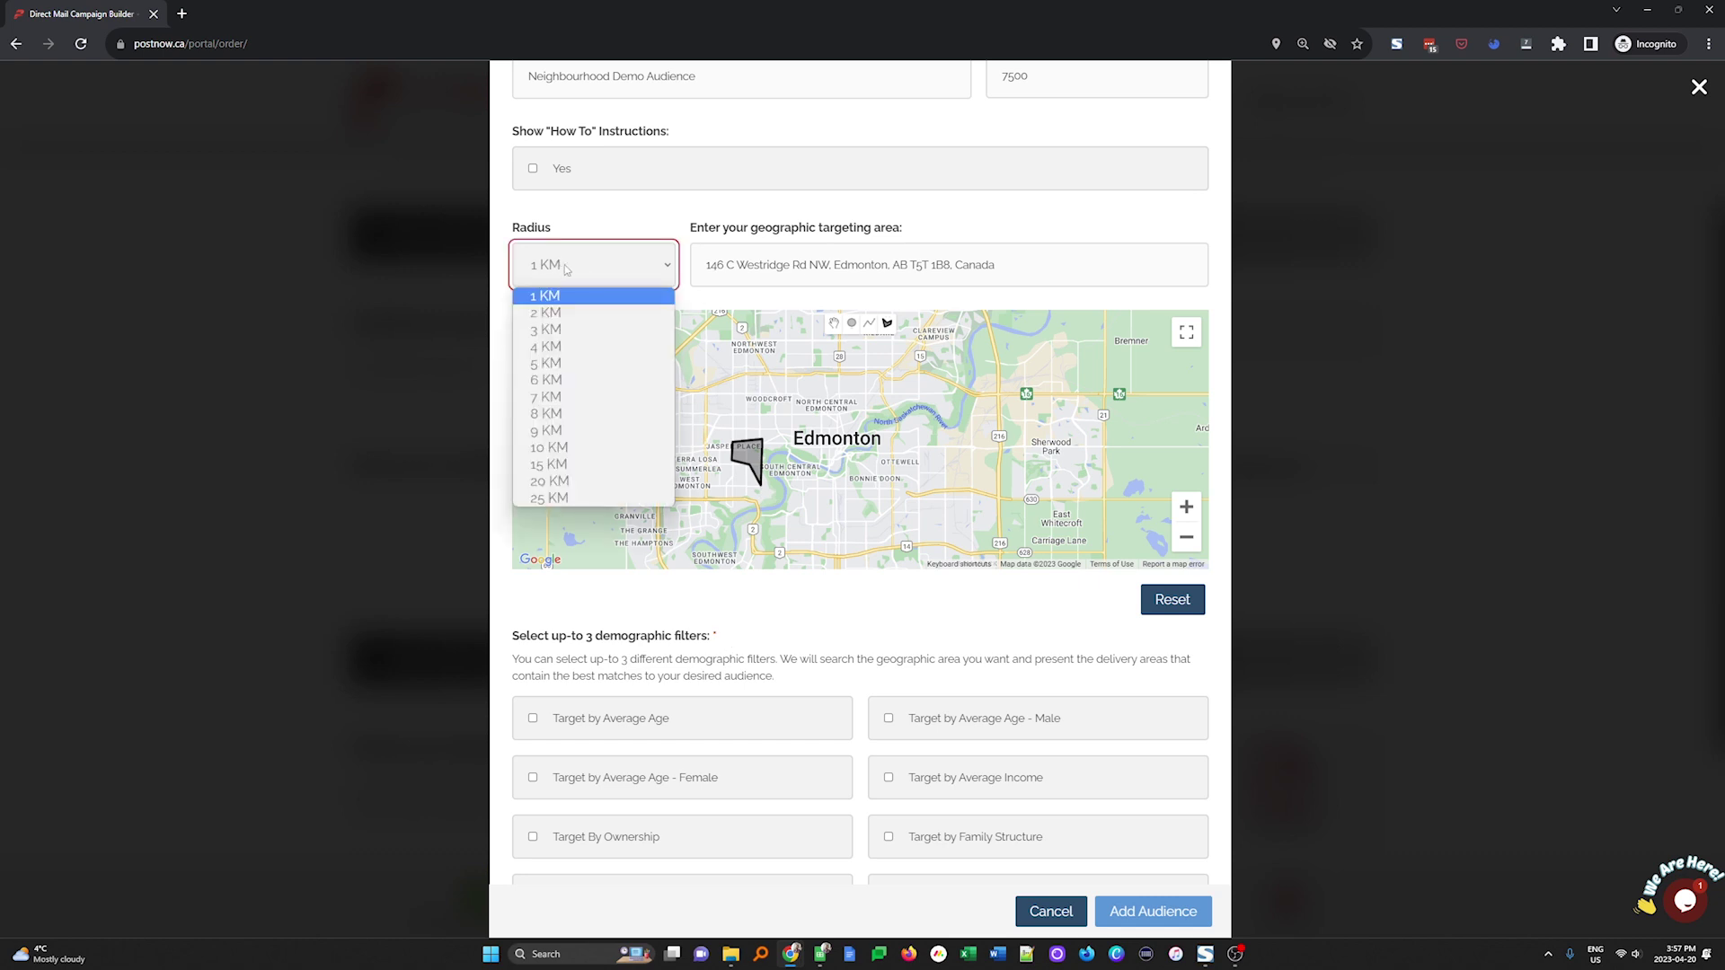
click(575, 363)
triple_click(830, 261)
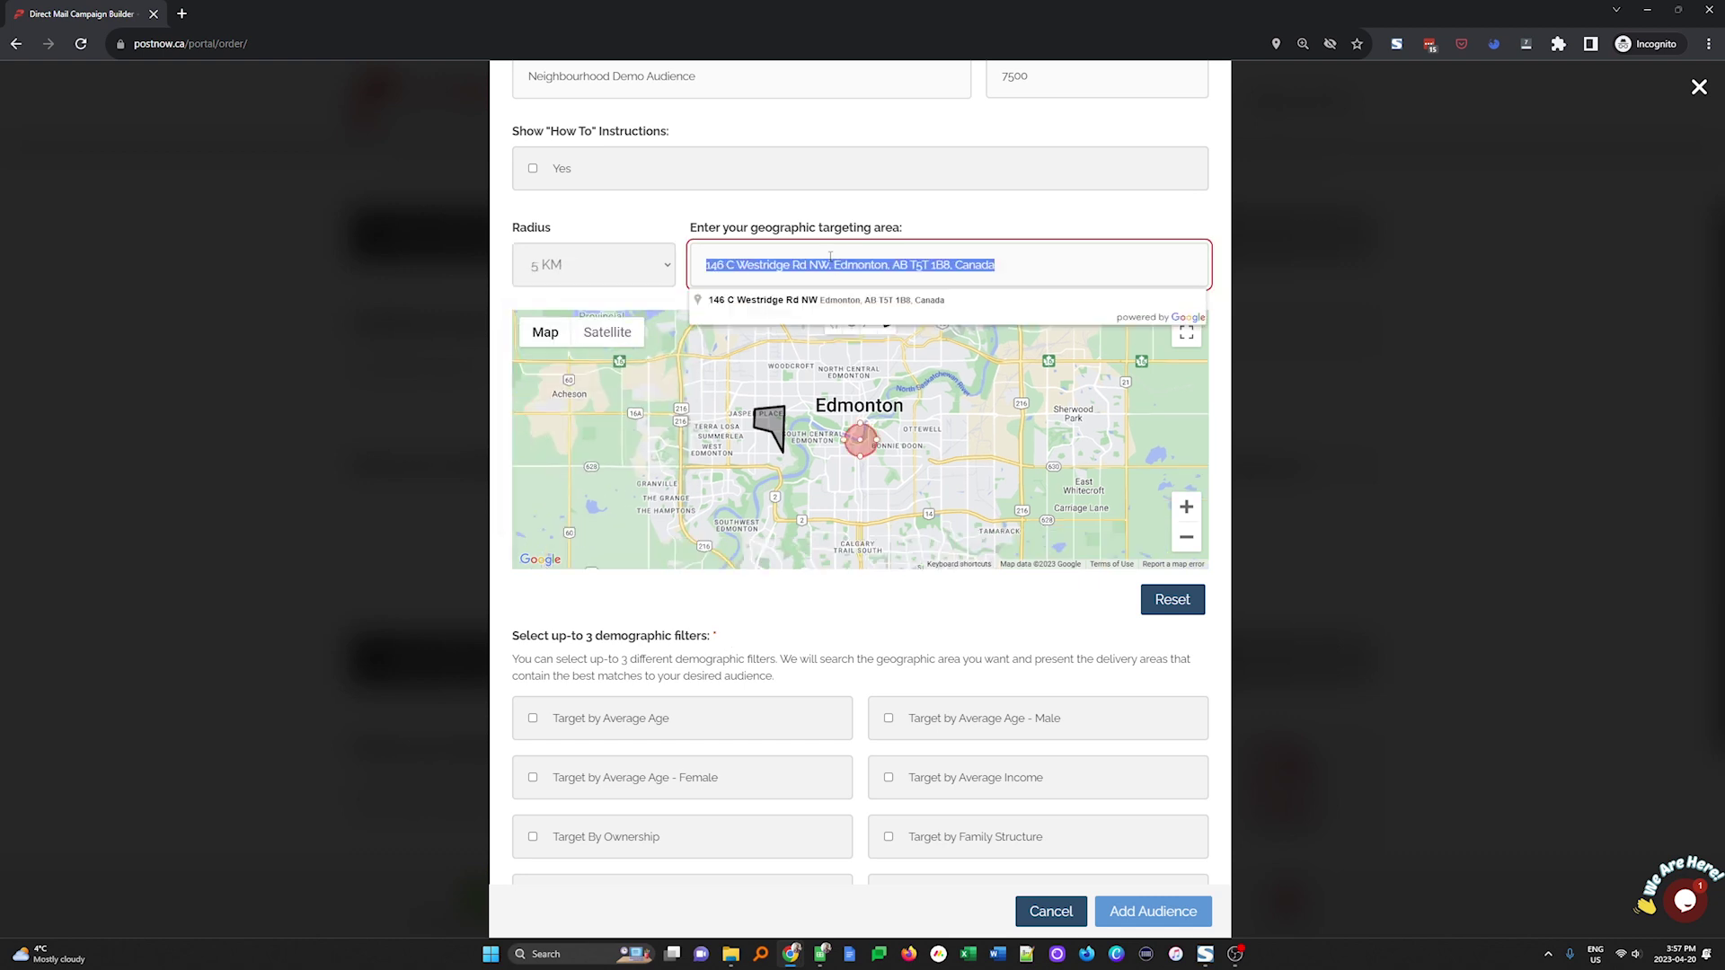
text(60 west)
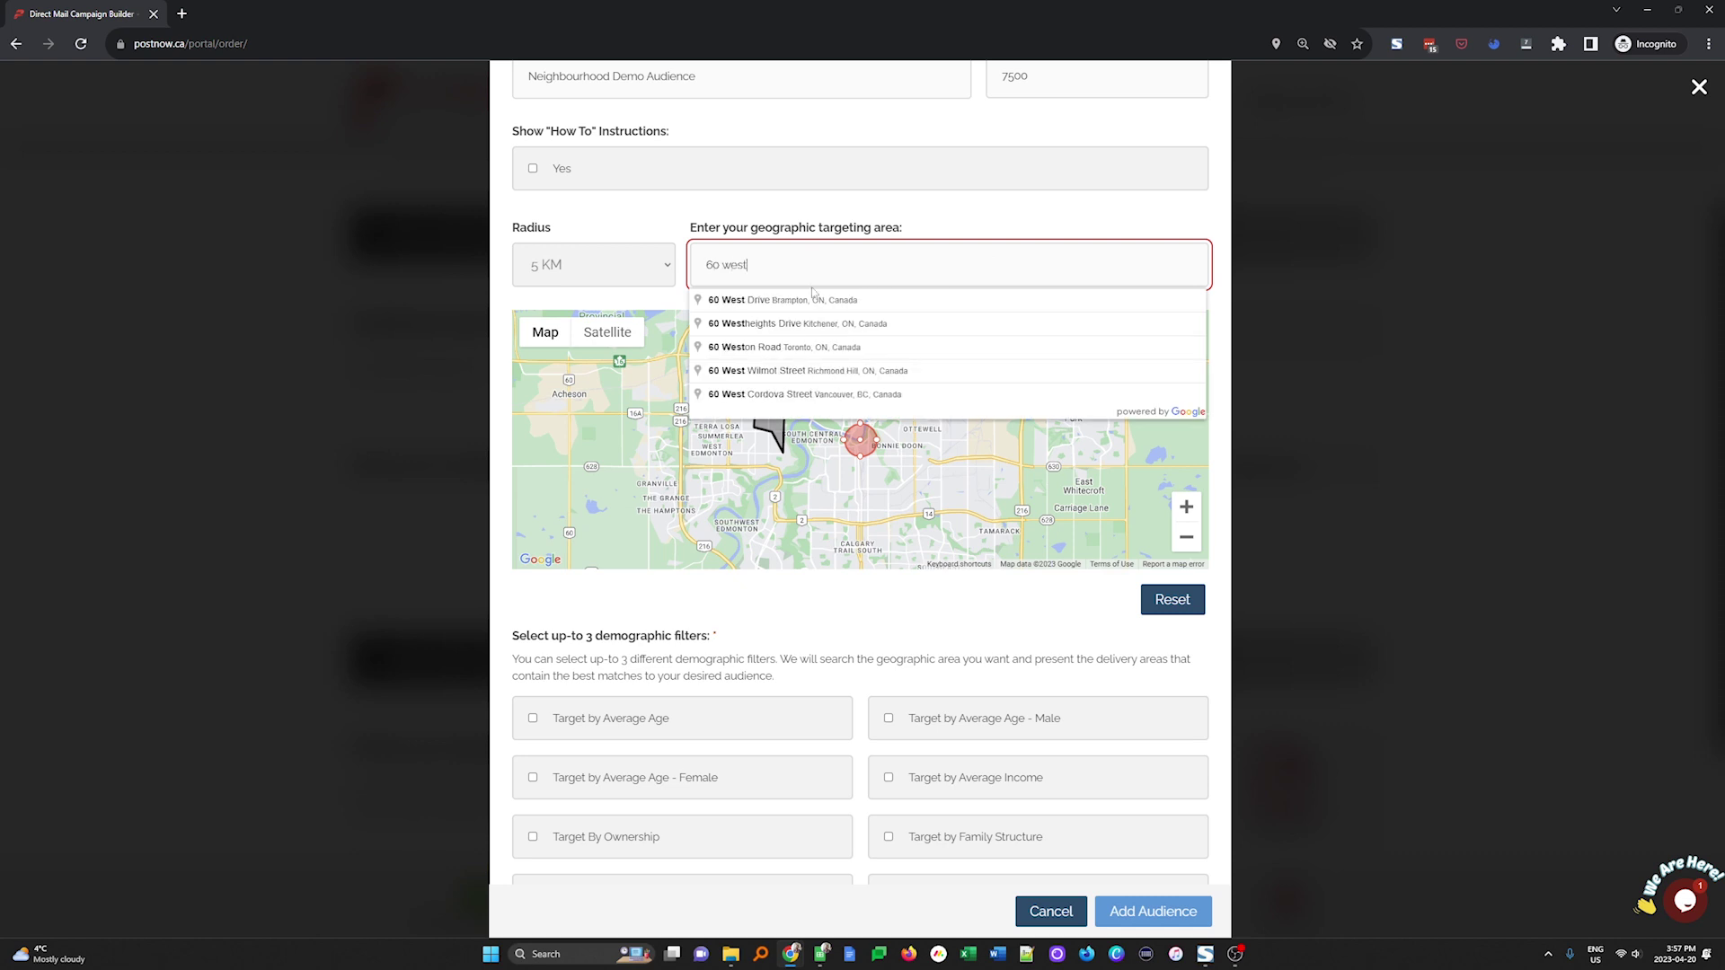
click(813, 298)
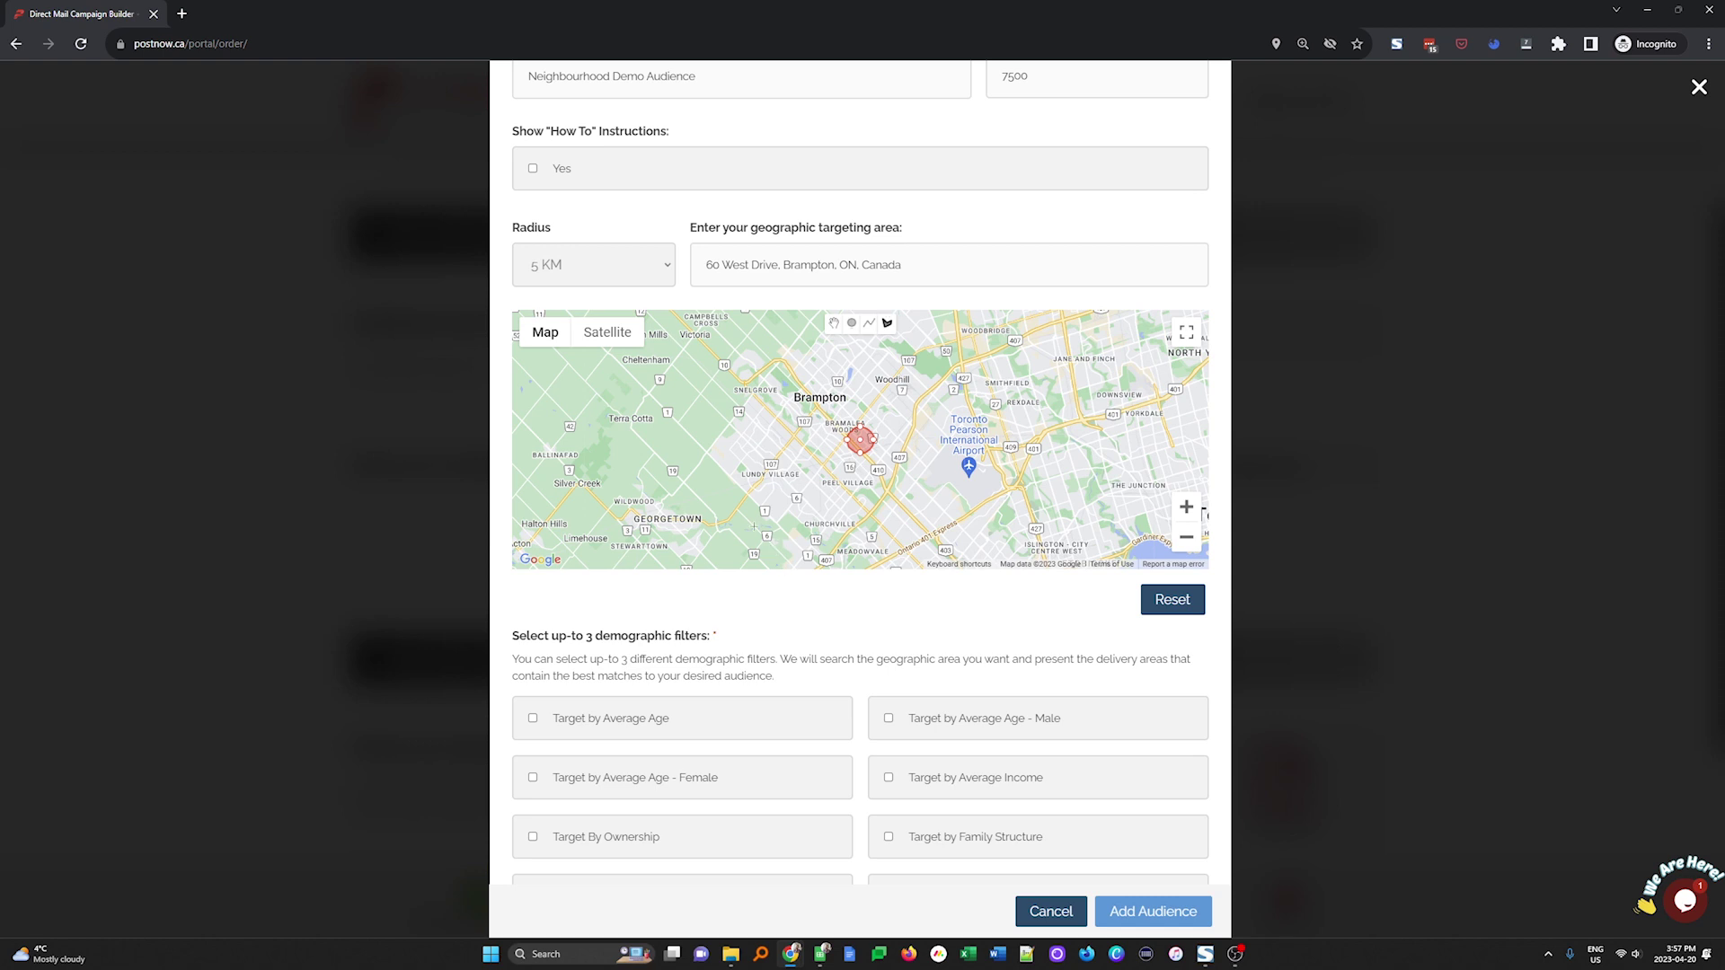
Reset the target location and draw a triangular area near Brampton instead
click(1175, 602)
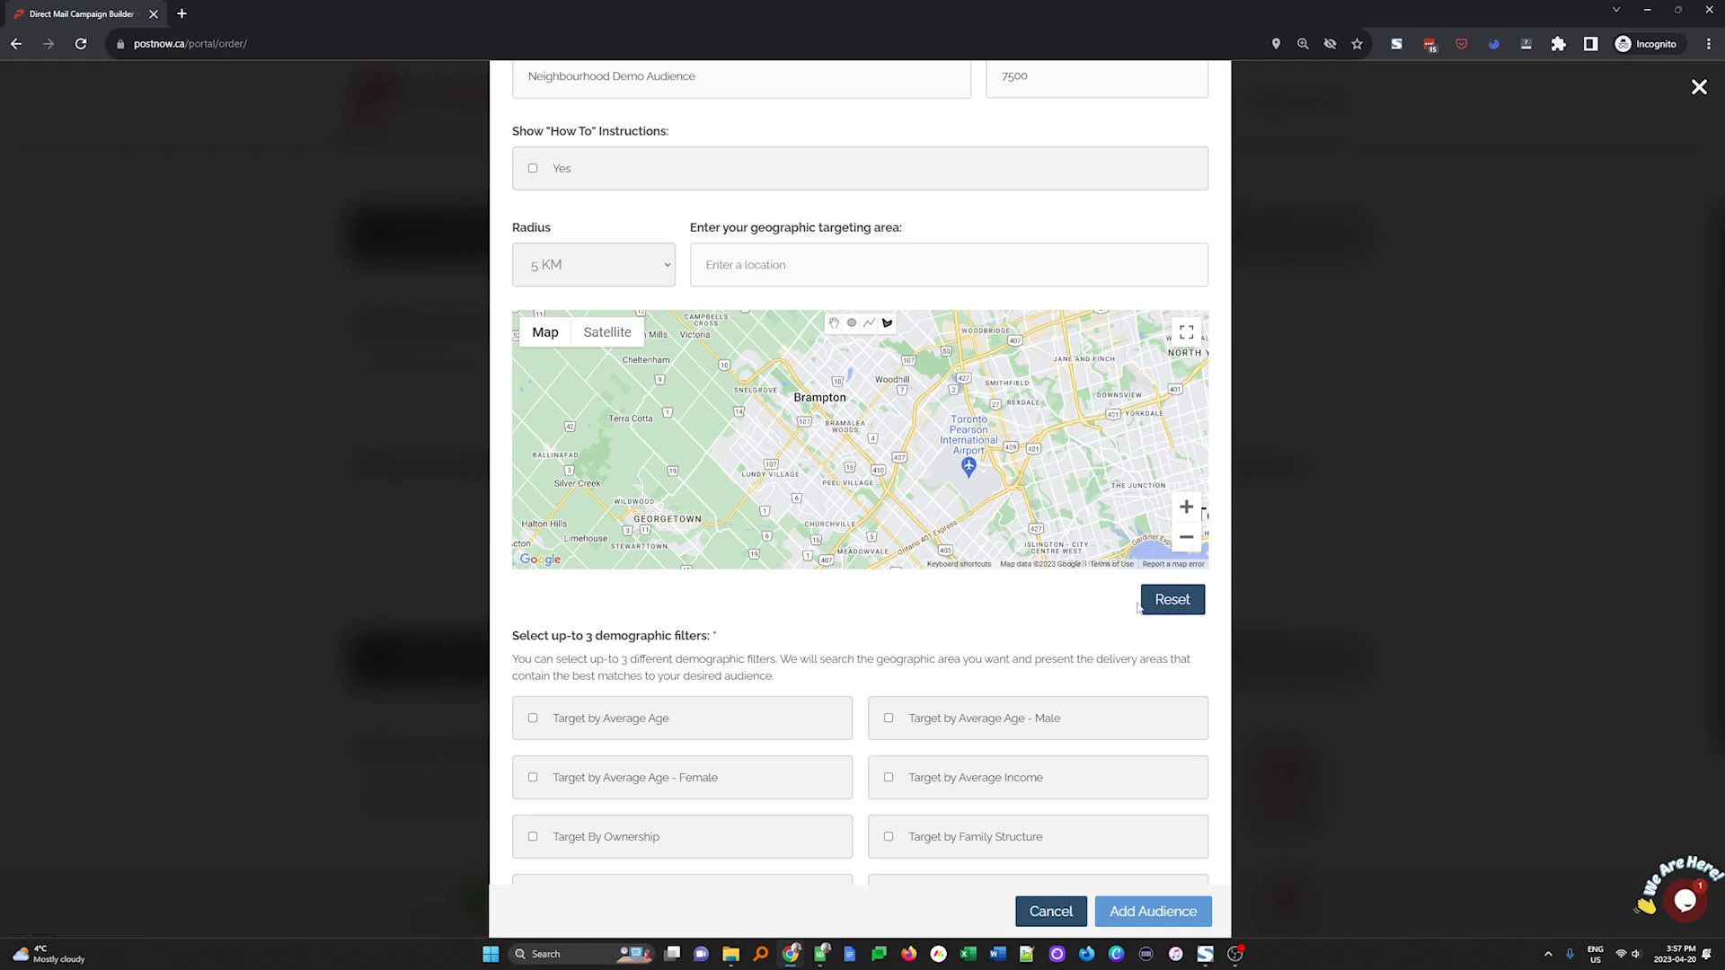
click(842, 435)
click(867, 511)
click(890, 490)
click(841, 435)
scroll(734, 566, down, 1)
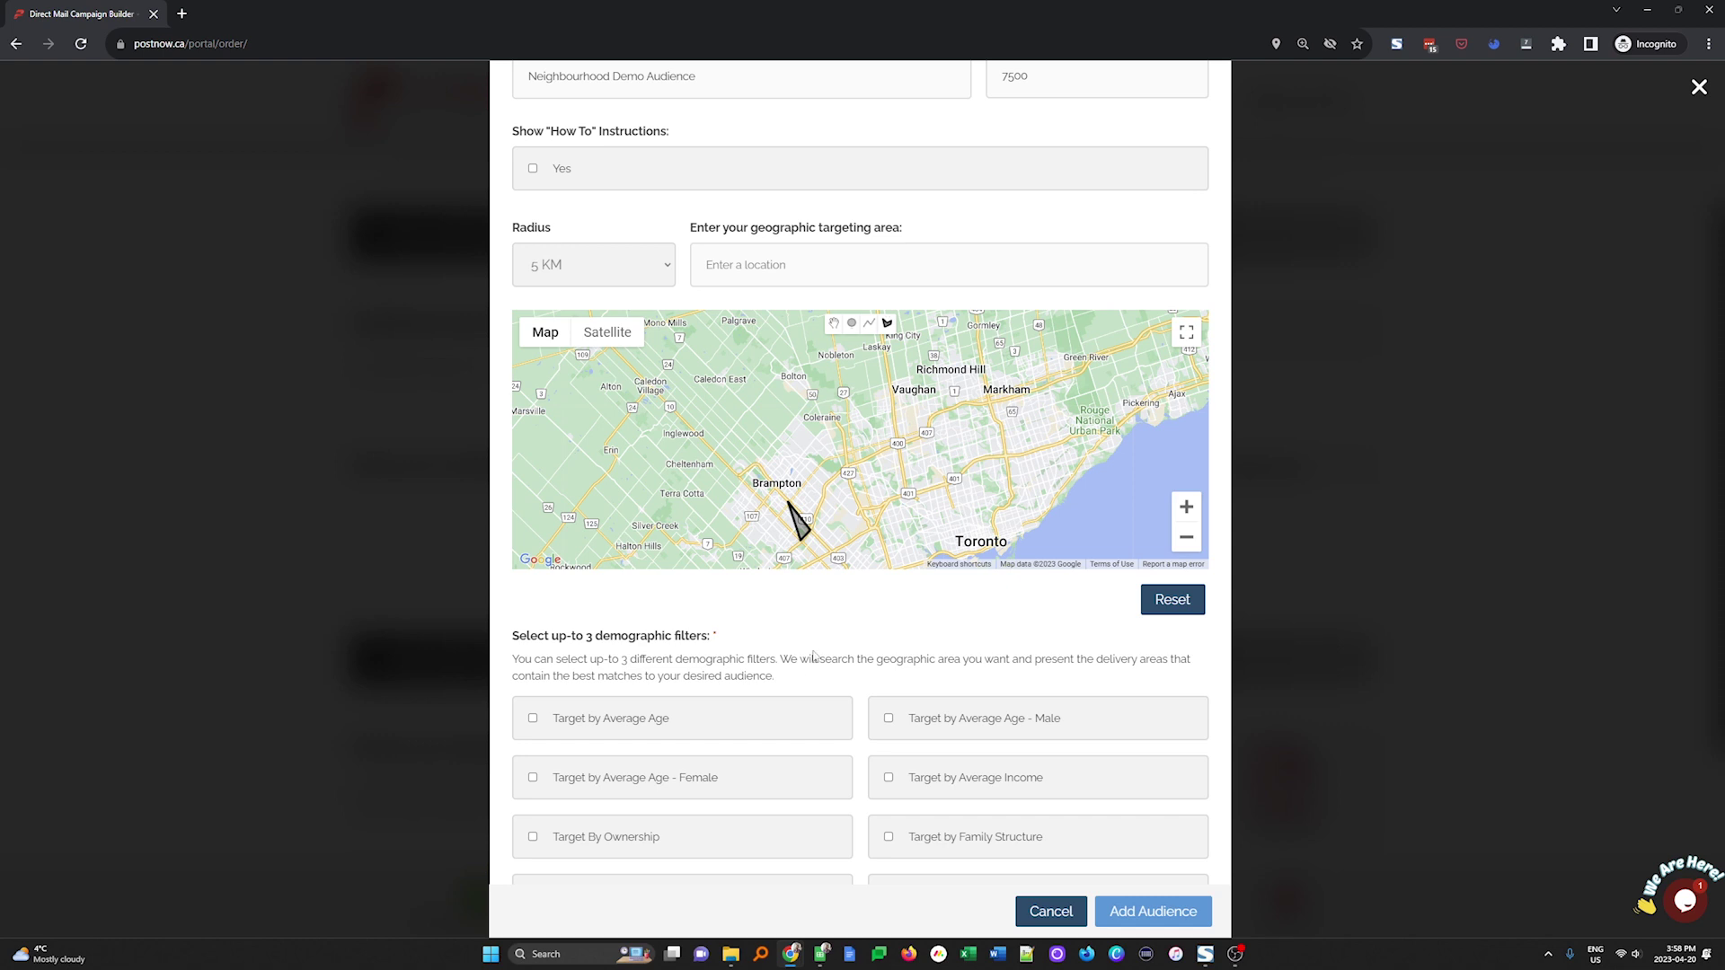
Add income, age and building-type filters, including incomes from $100,000 through $300,000 and Over
scroll(811, 655, down, 3)
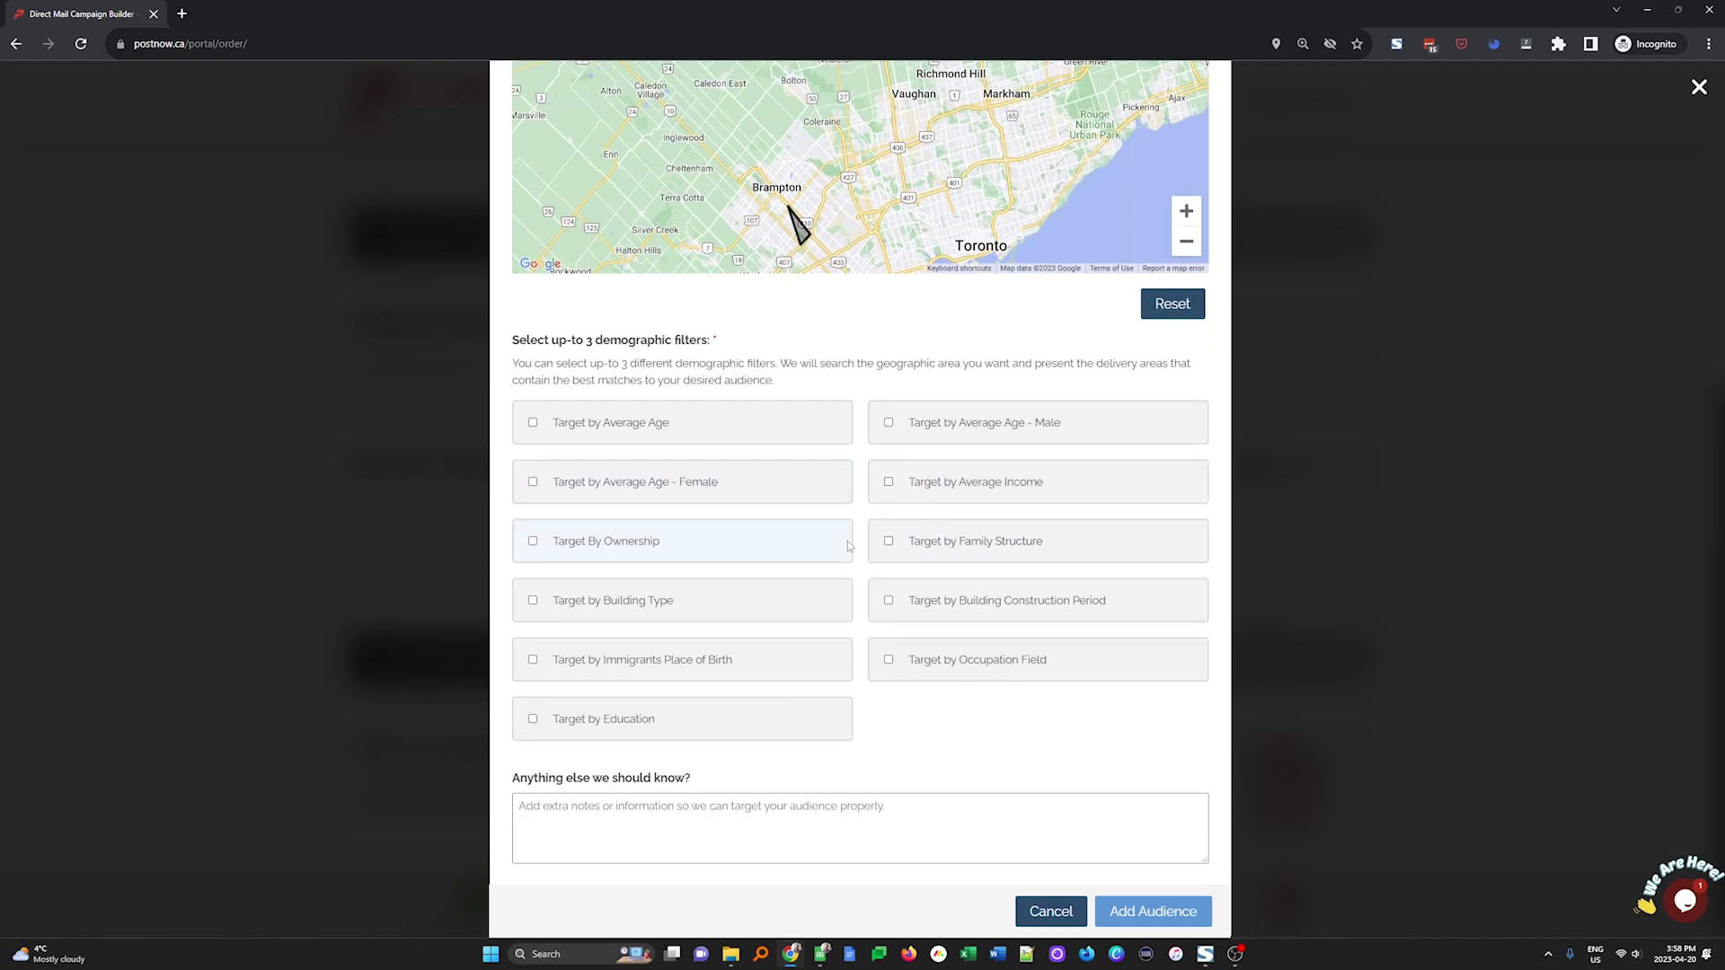
click(954, 483)
click(603, 424)
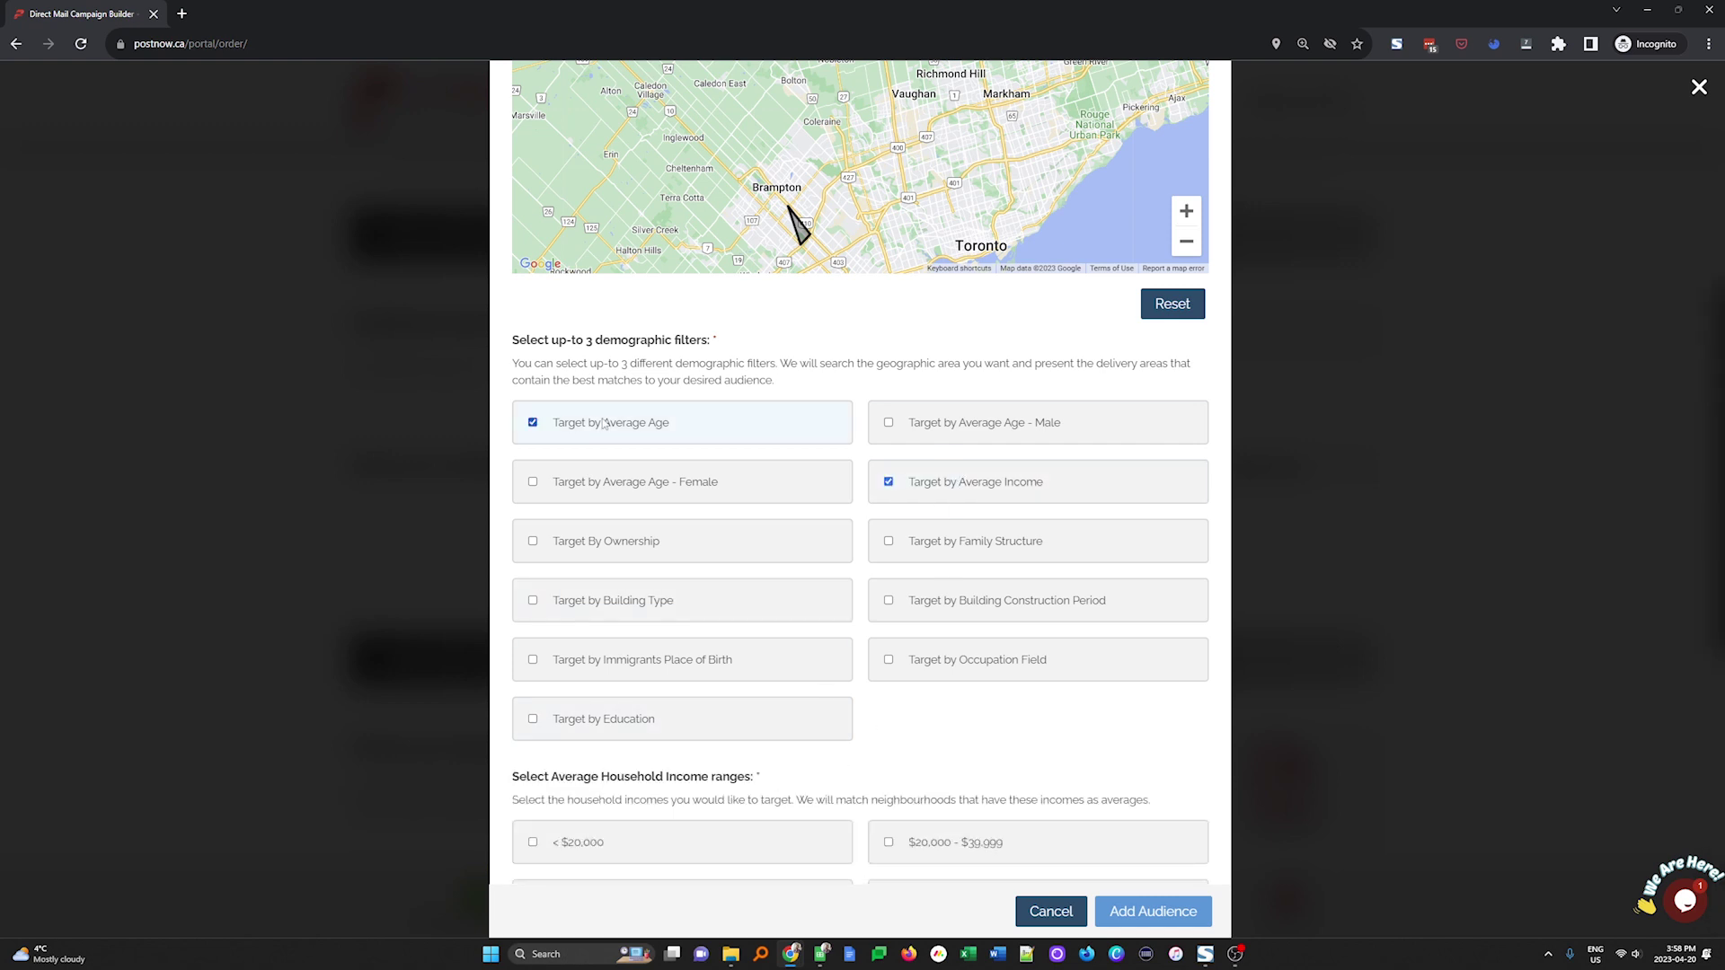
click(610, 609)
scroll(870, 557, down, 4)
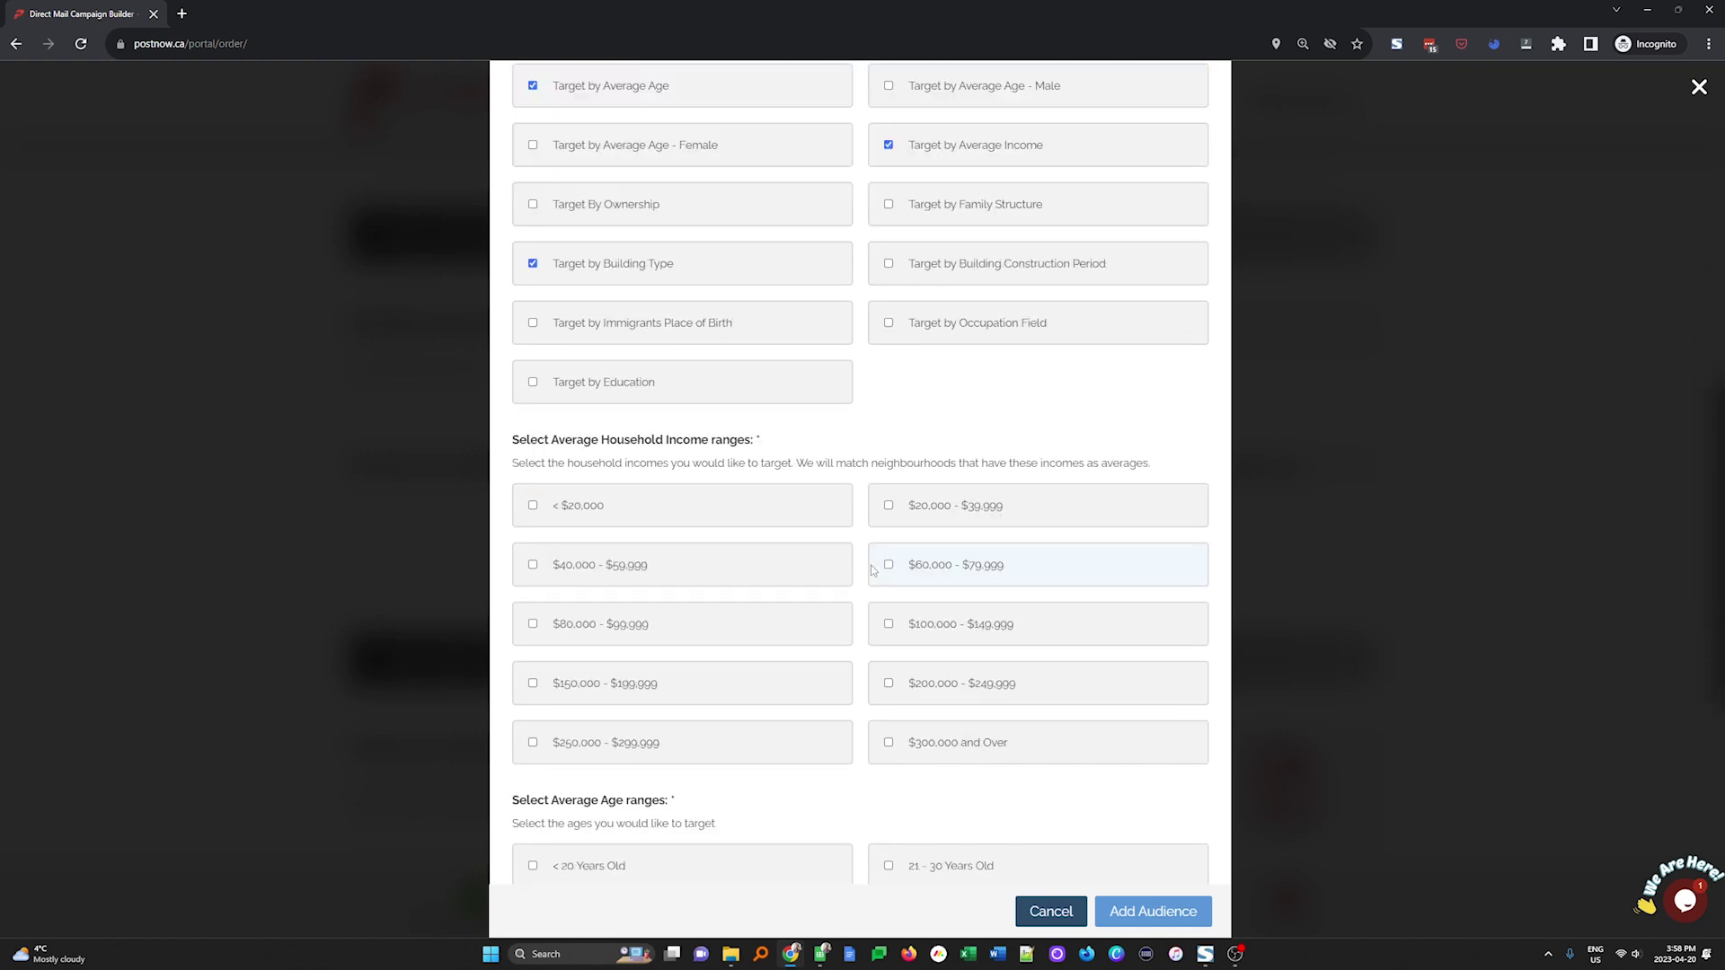
scroll(872, 569, down, 1)
click(584, 569)
click(961, 511)
click(979, 571)
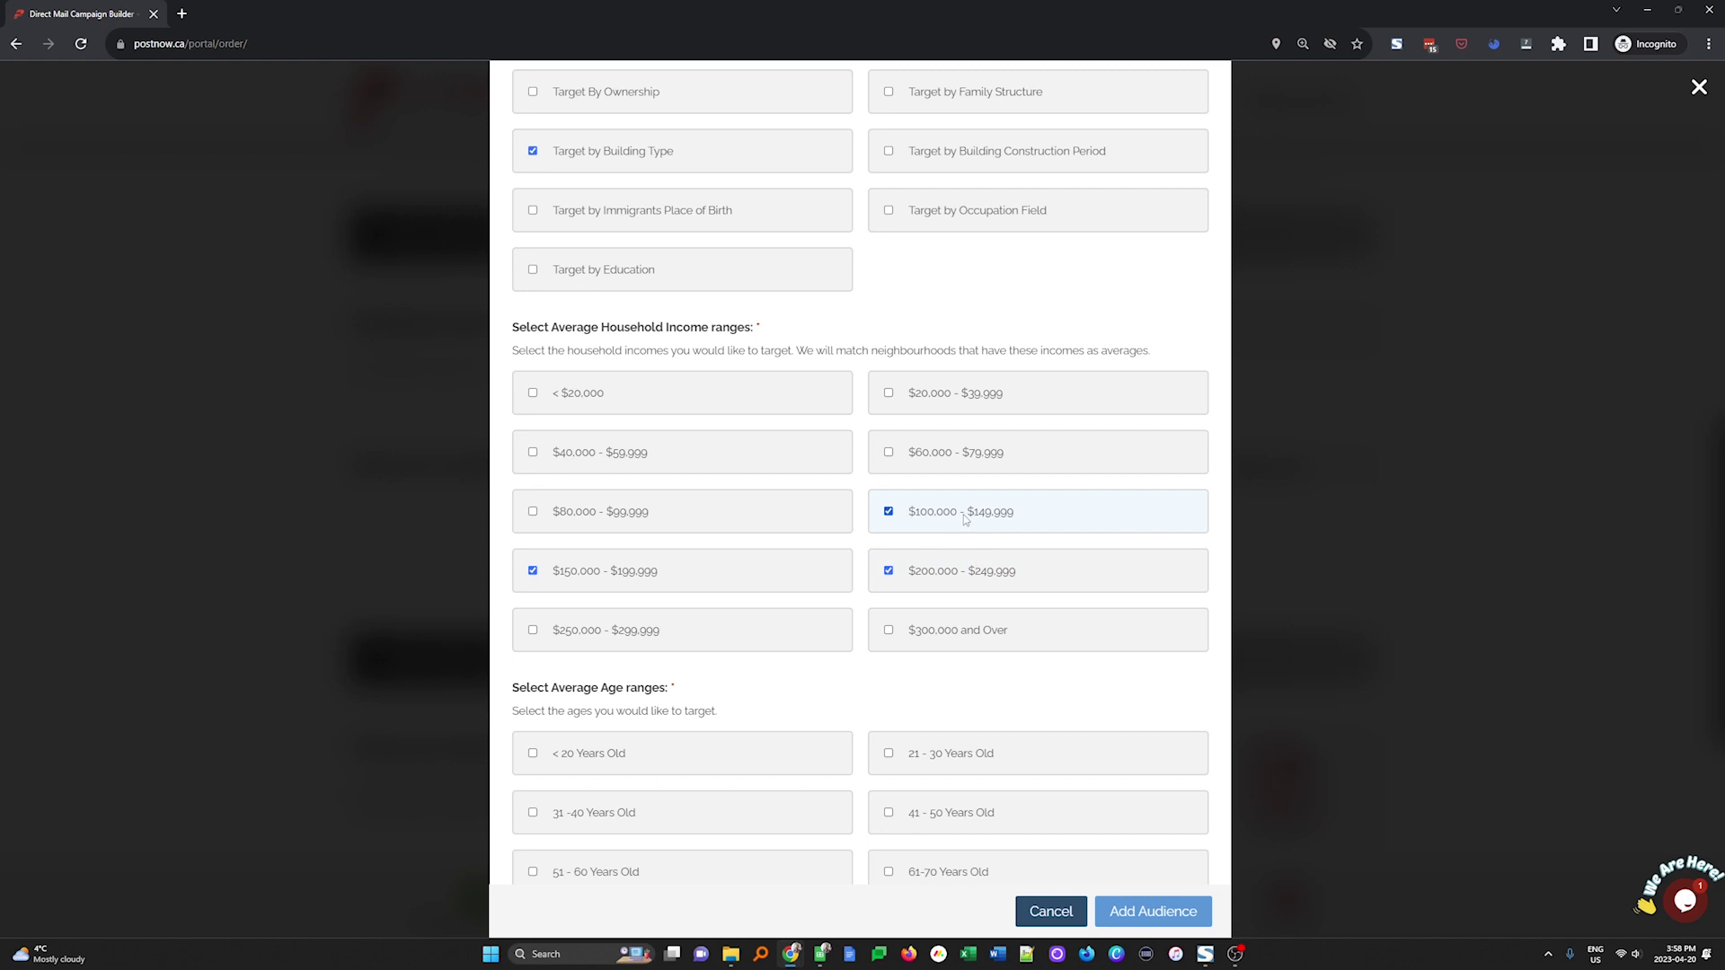
click(989, 629)
Include household ages 41 - 50, 51 - 60, 61-70, 71 - 80 and Over 80
scroll(973, 673, down, 5)
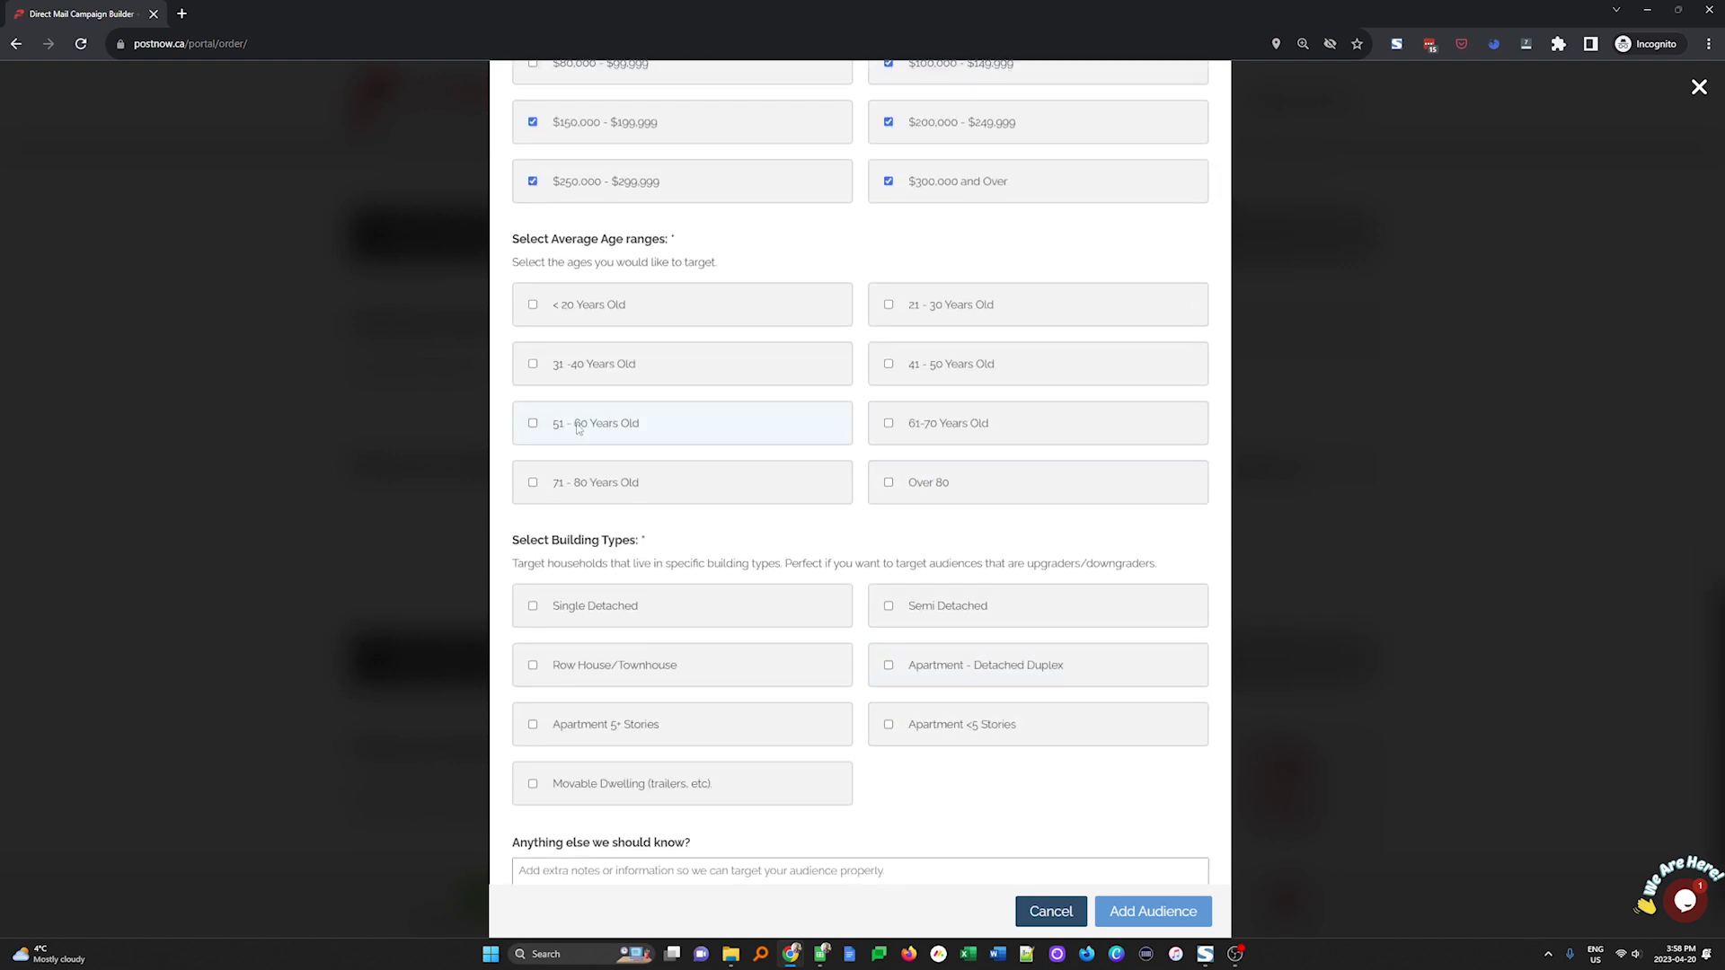
click(958, 375)
click(610, 435)
click(919, 434)
click(574, 488)
click(915, 495)
Target Single Detached and Semi Detached homes, then save the audience
scroll(915, 496, down, 1)
click(599, 540)
click(950, 543)
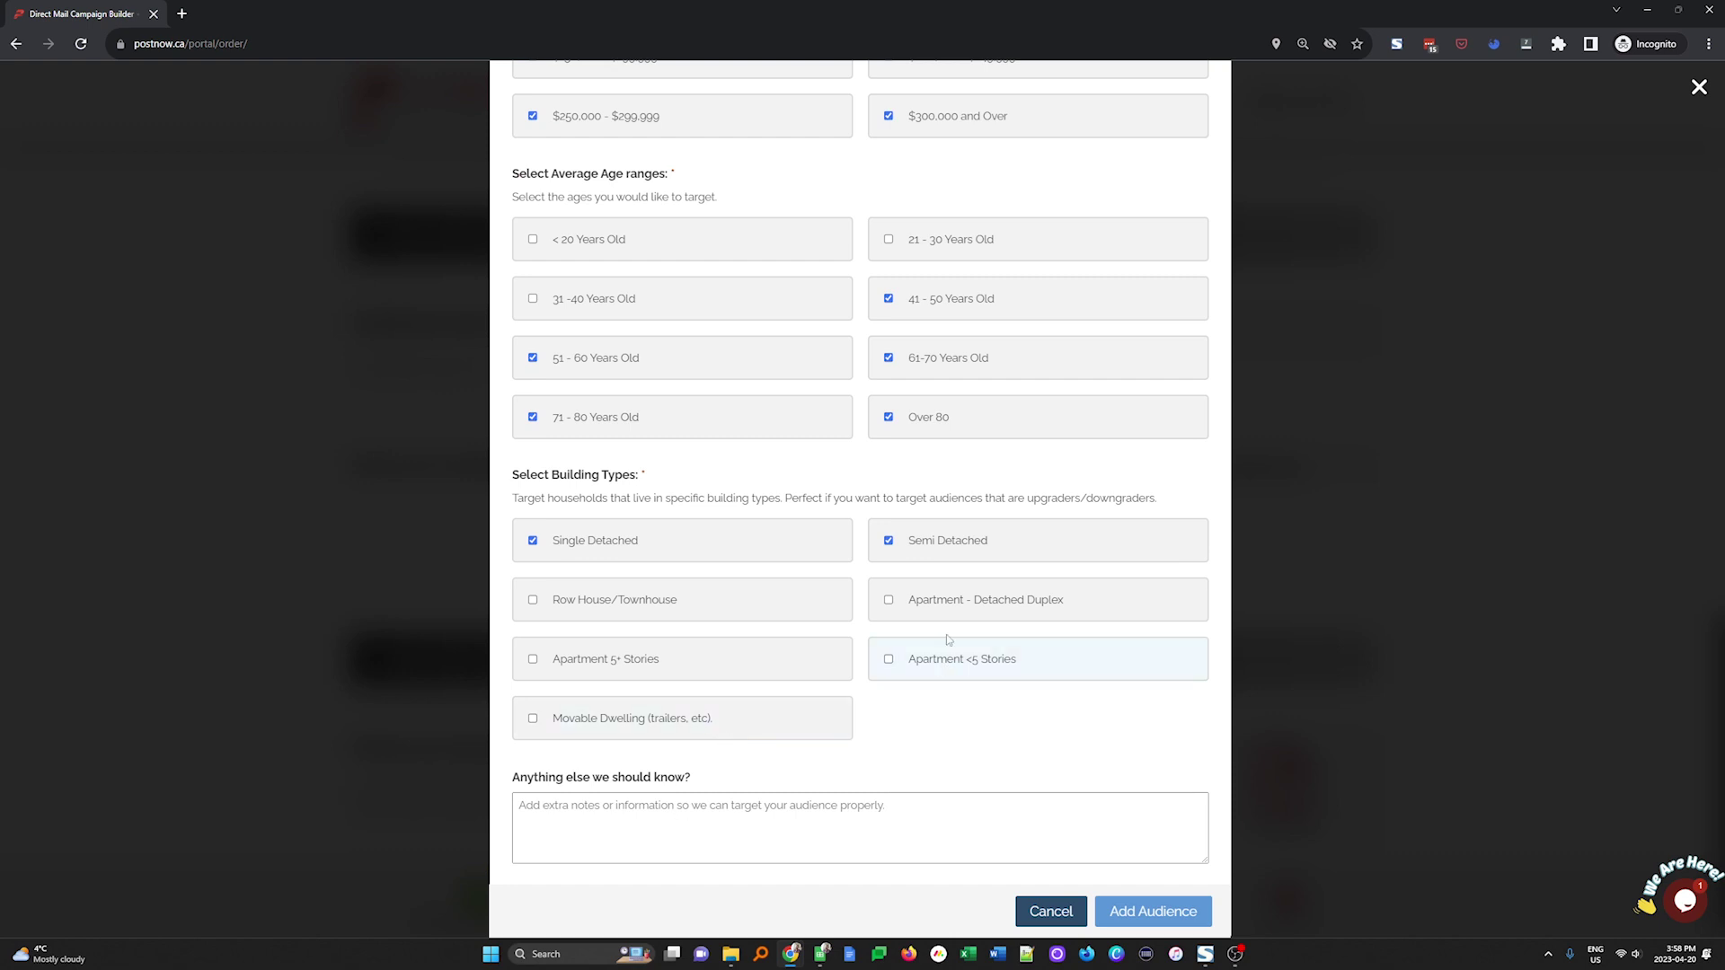
click(728, 818)
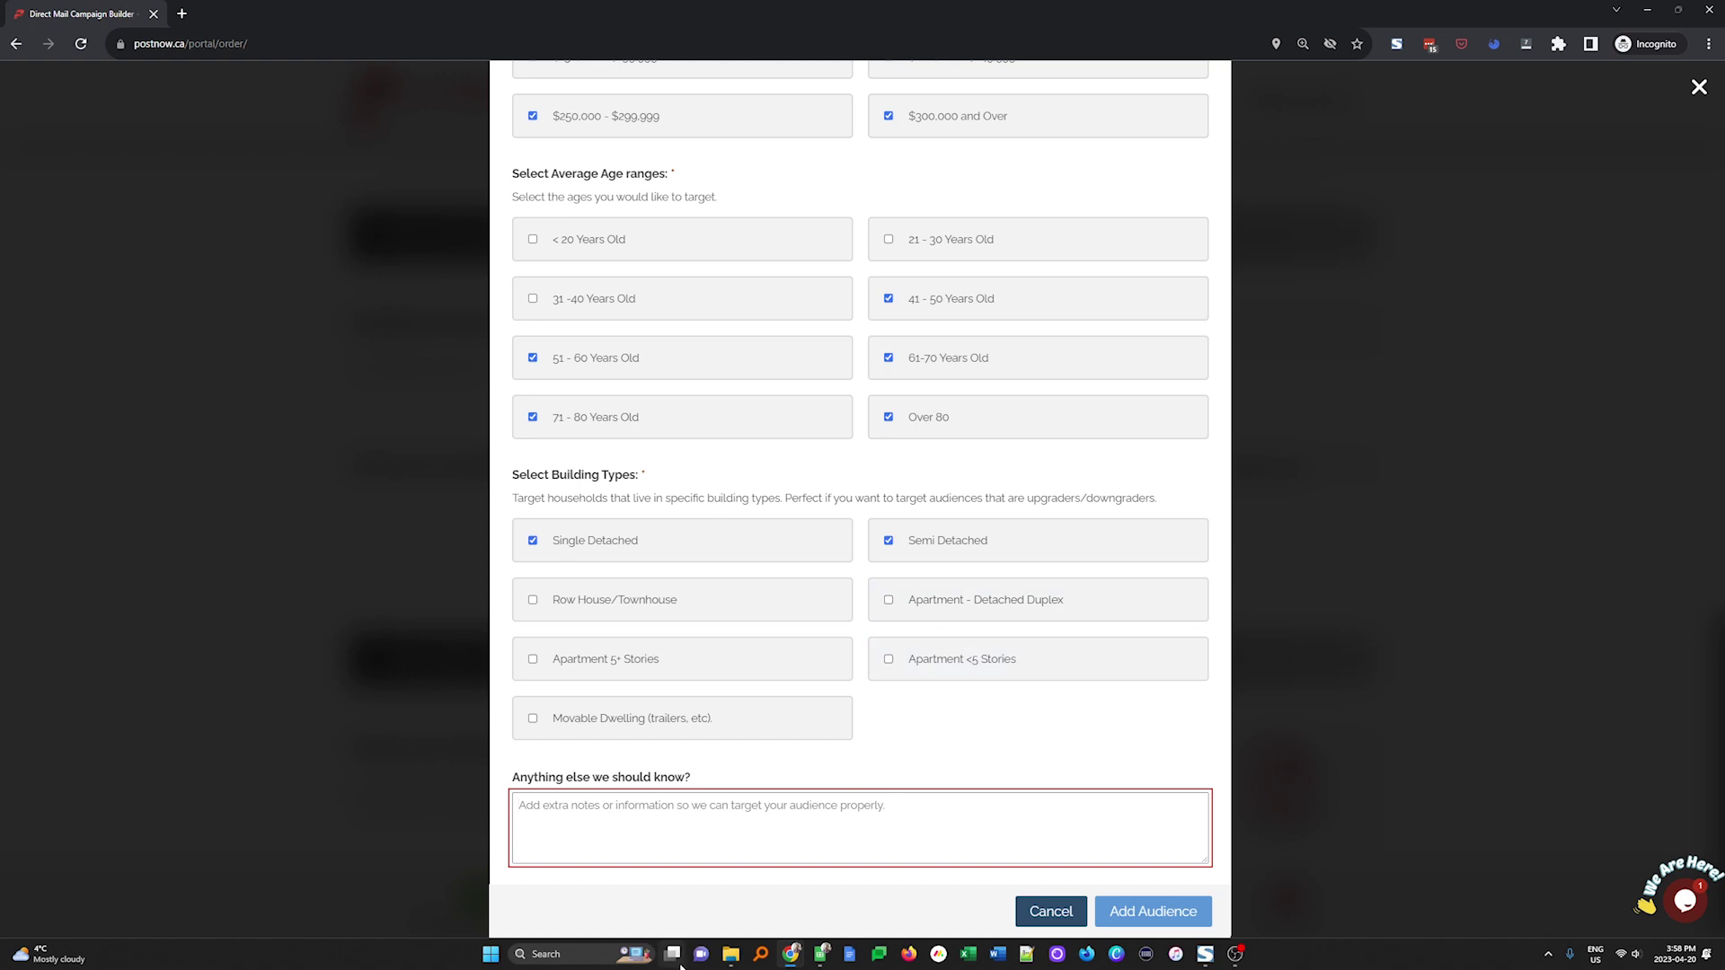
mouse_move(675, 959)
click(1126, 912)
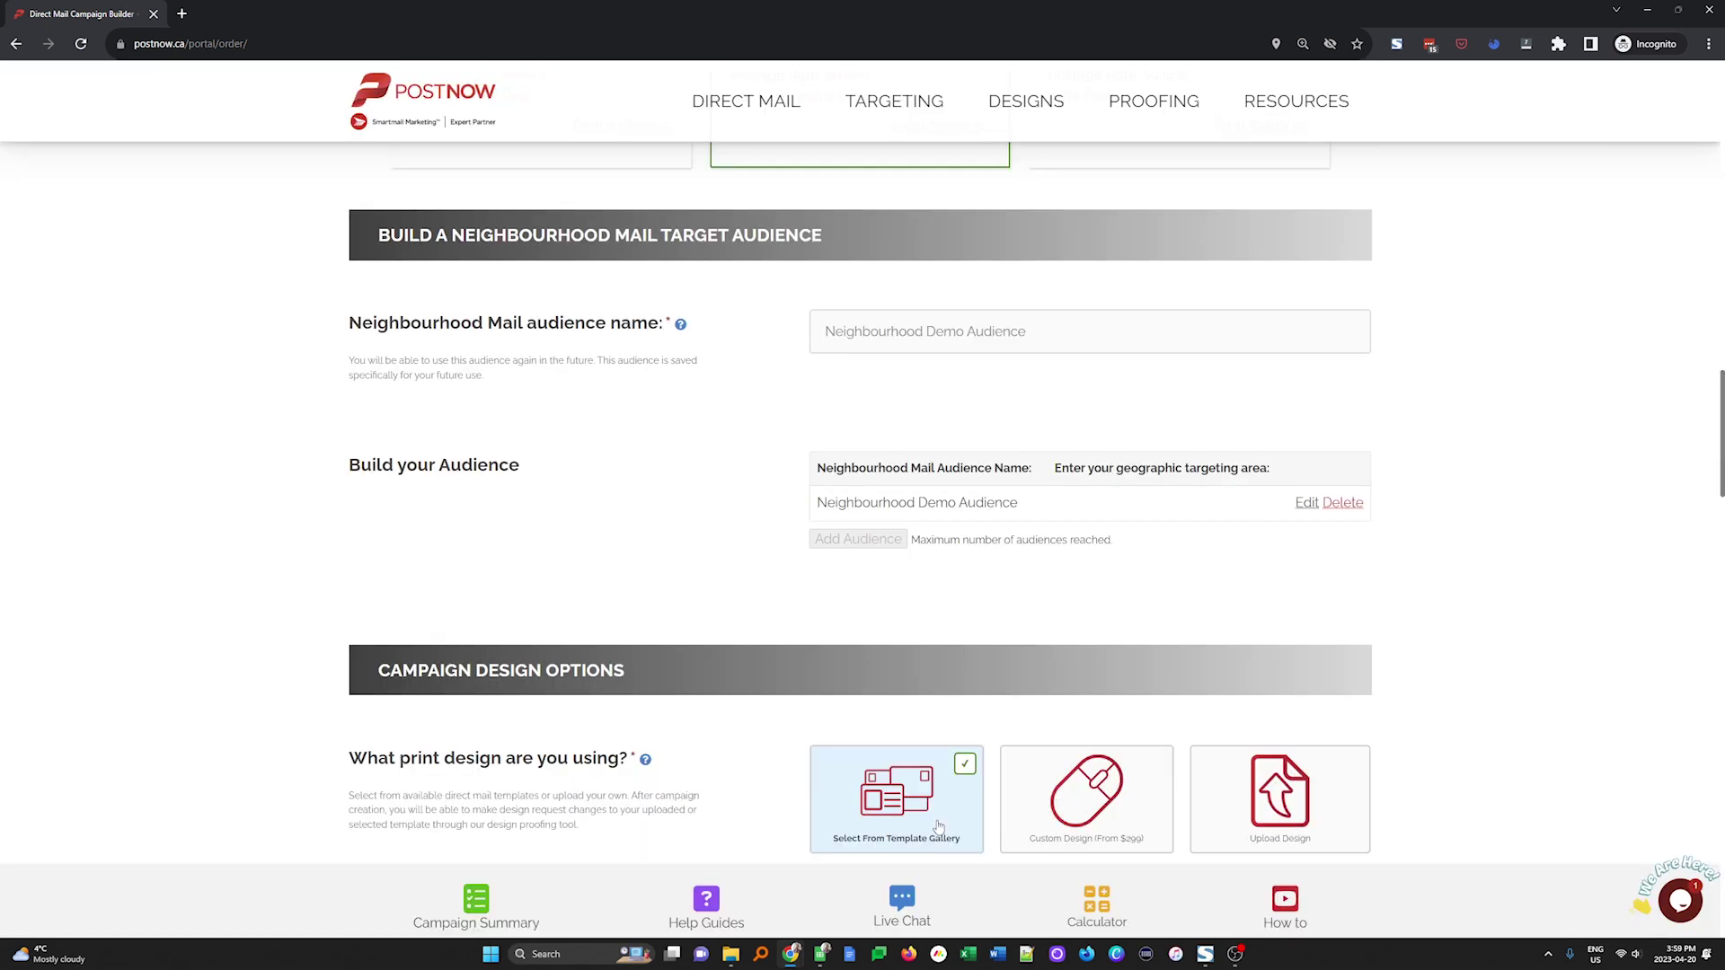
Settle on Select From Template Gallery as the design and preview the Yoga Studio Postcard
click(931, 820)
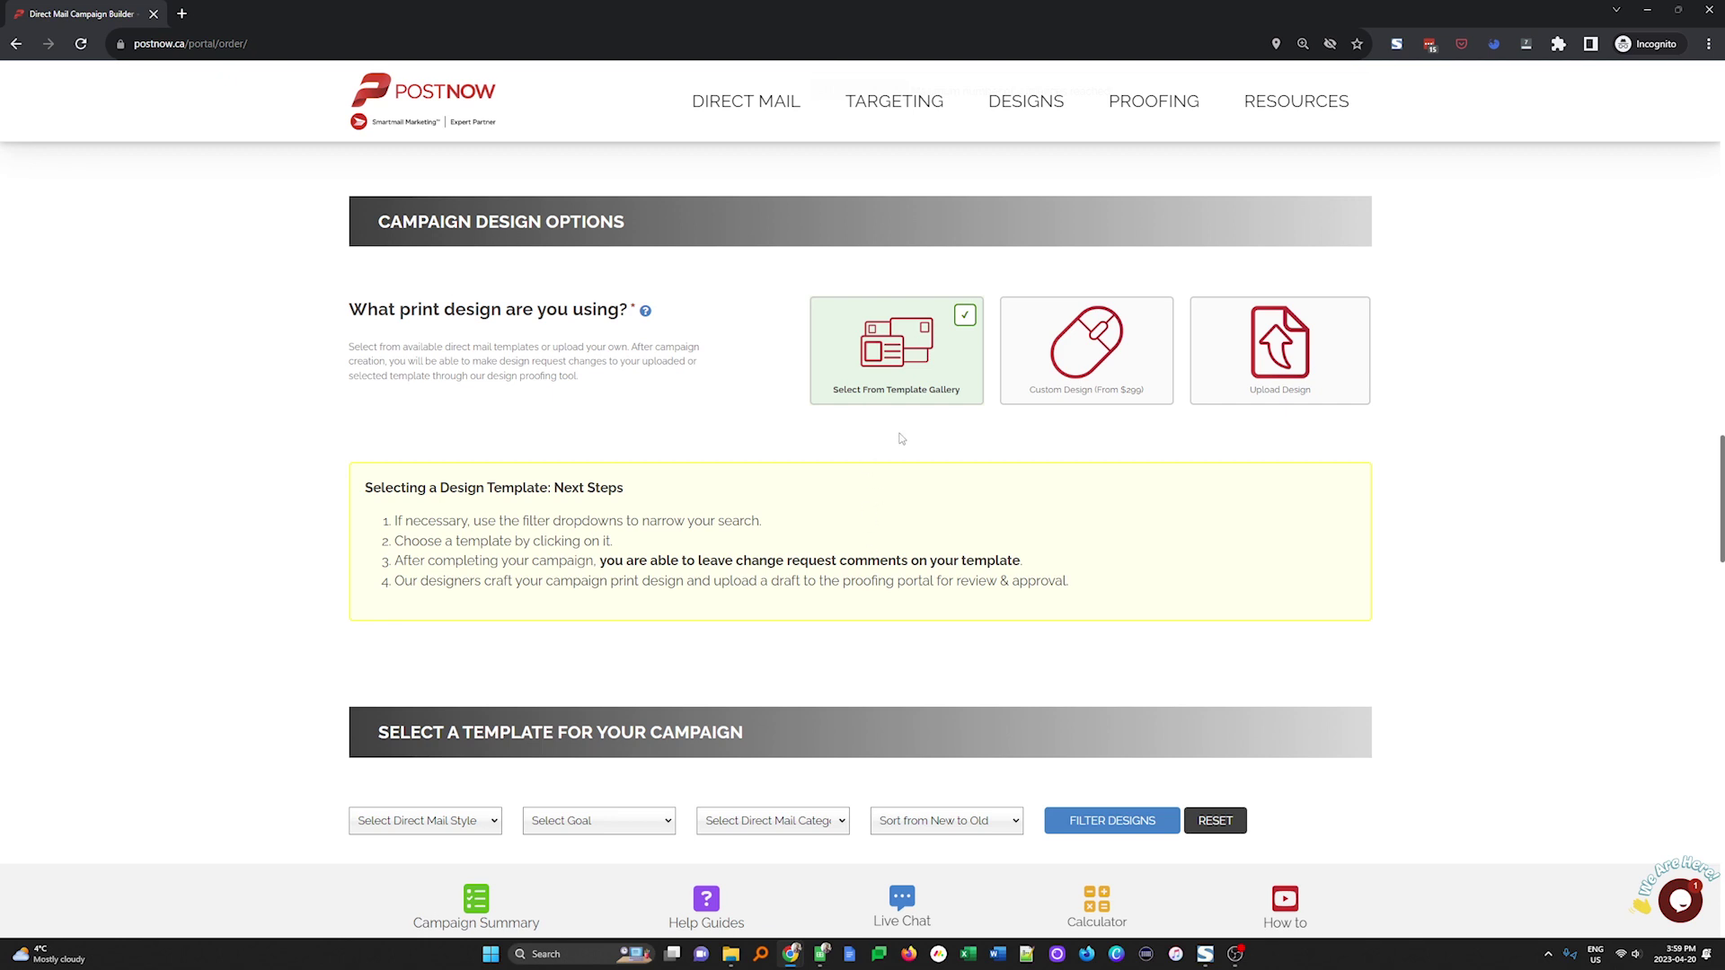
scroll(875, 492, down, 5)
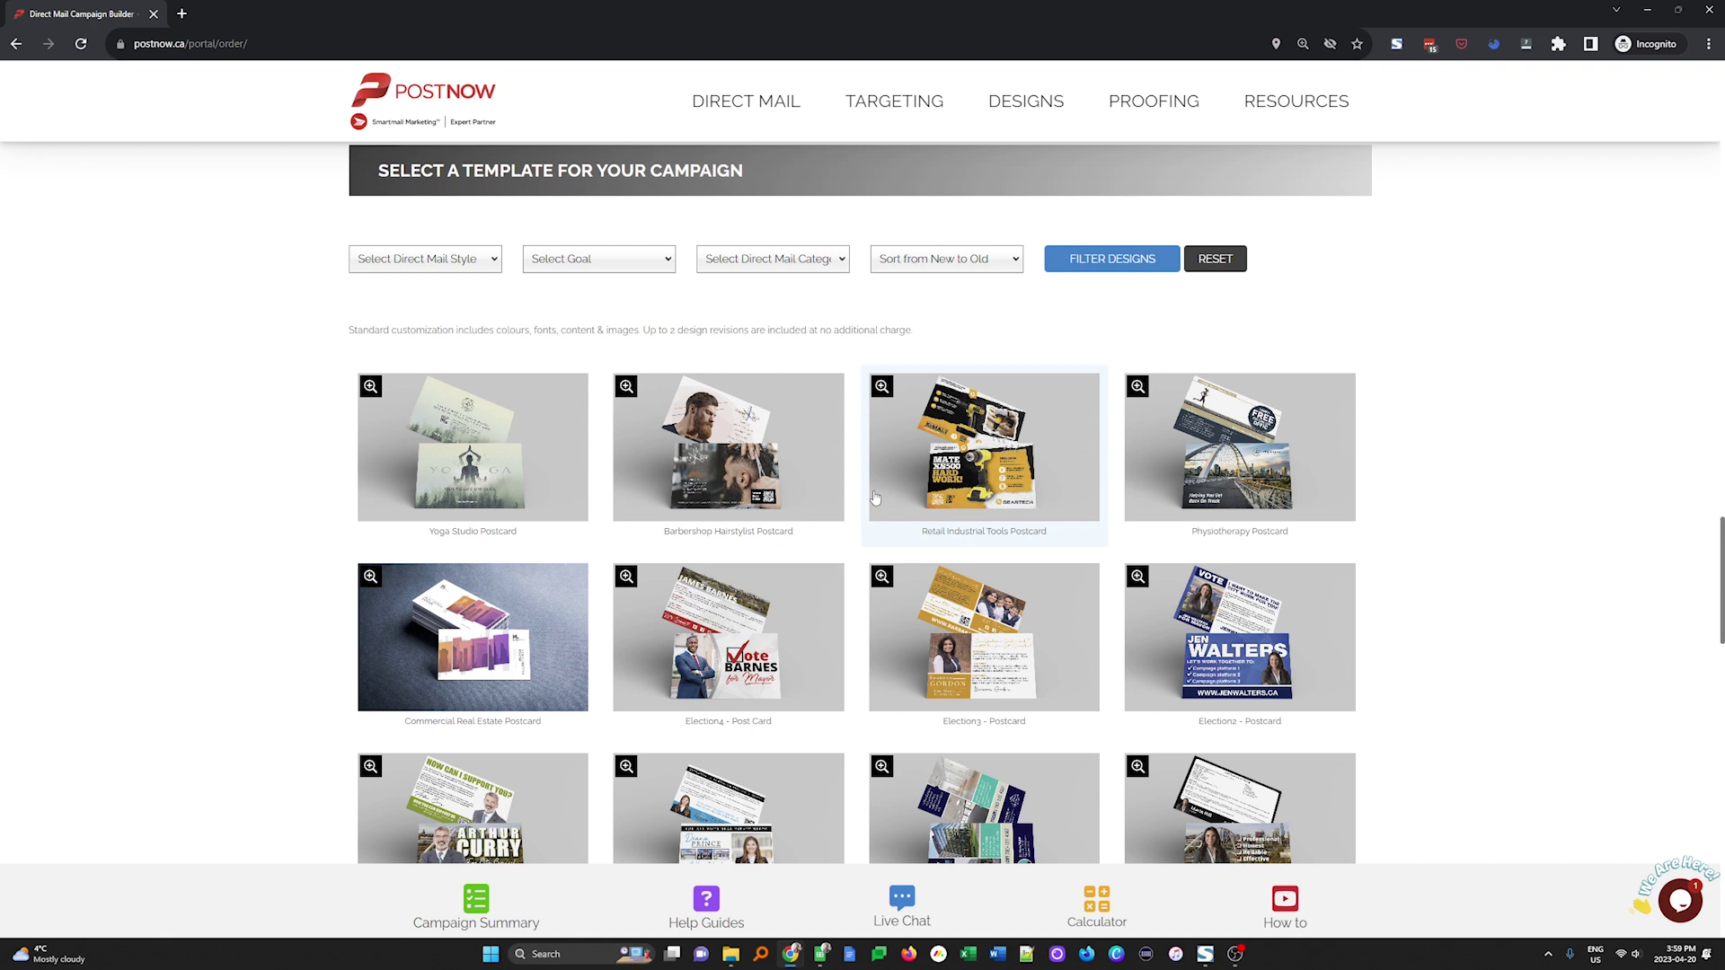
scroll(875, 496, up, 6)
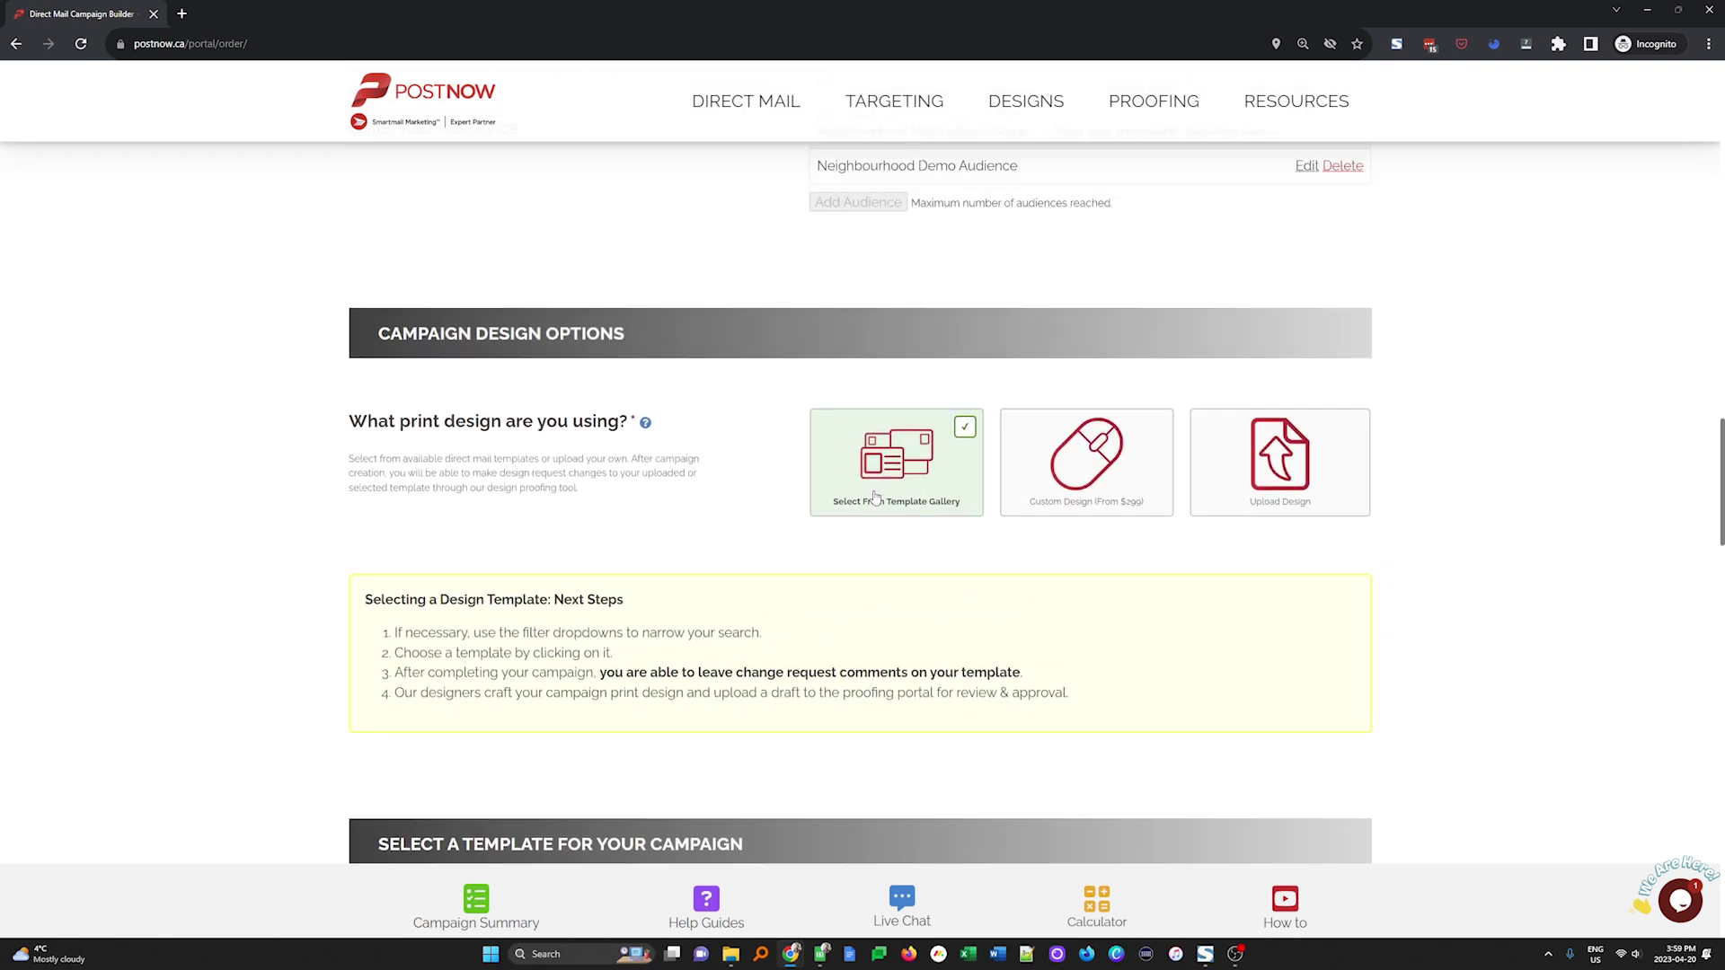
click(1265, 468)
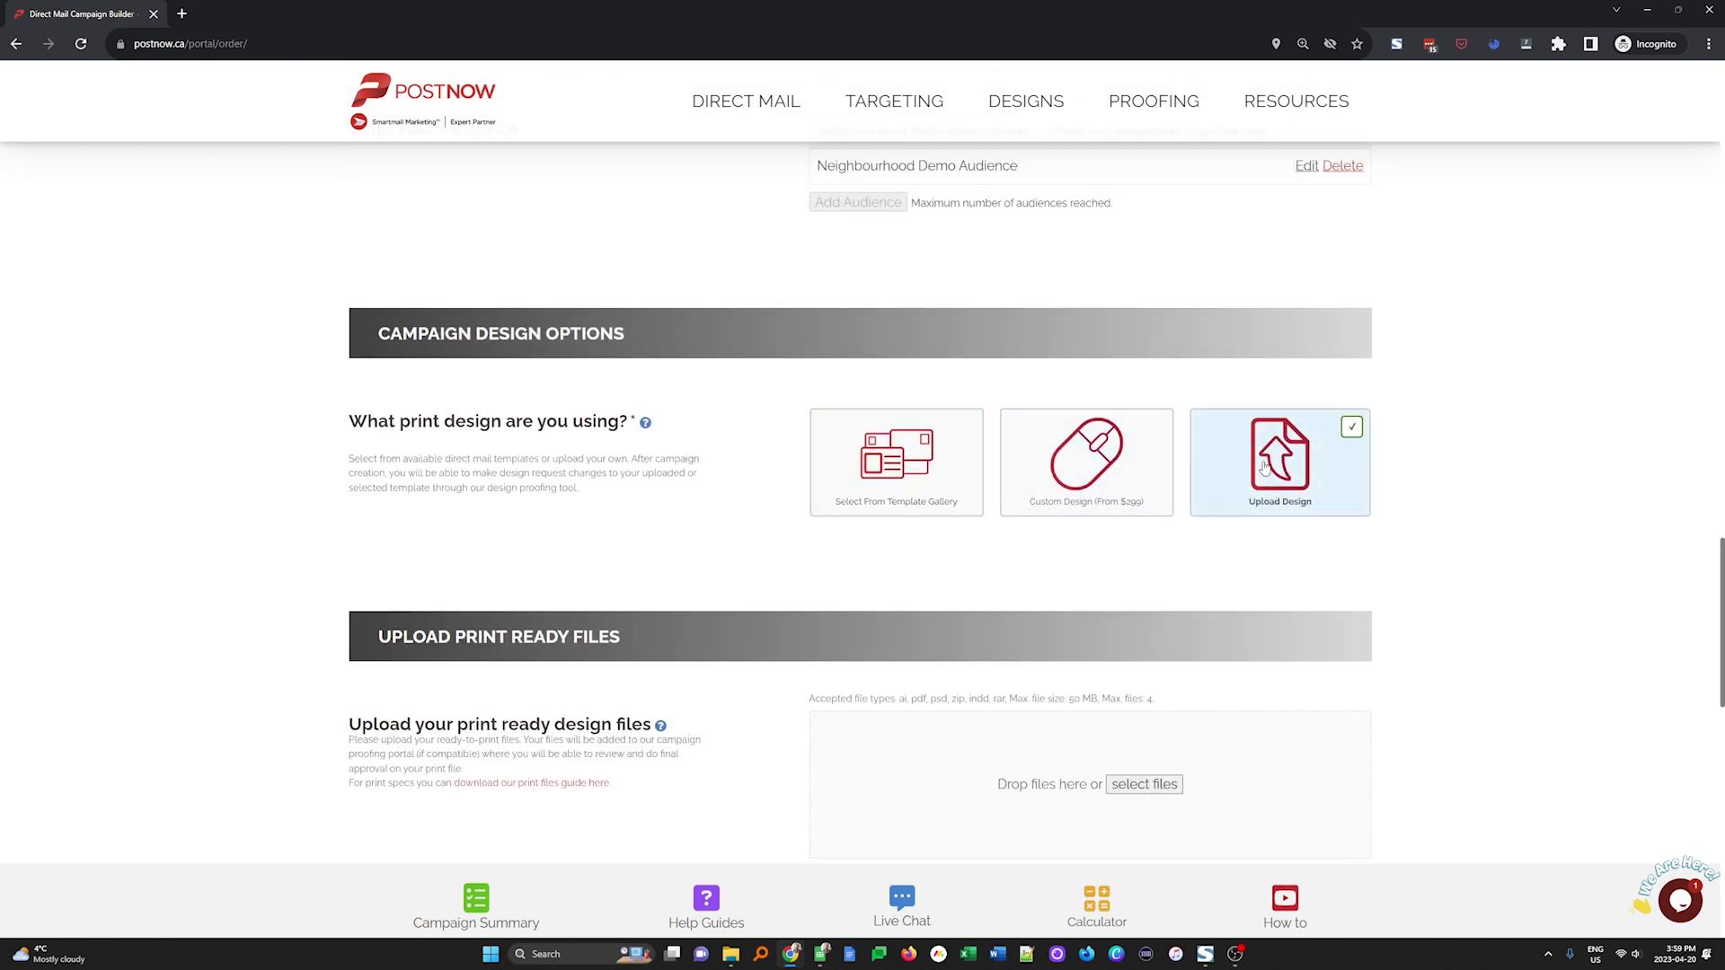
scroll(1314, 572, down, 1)
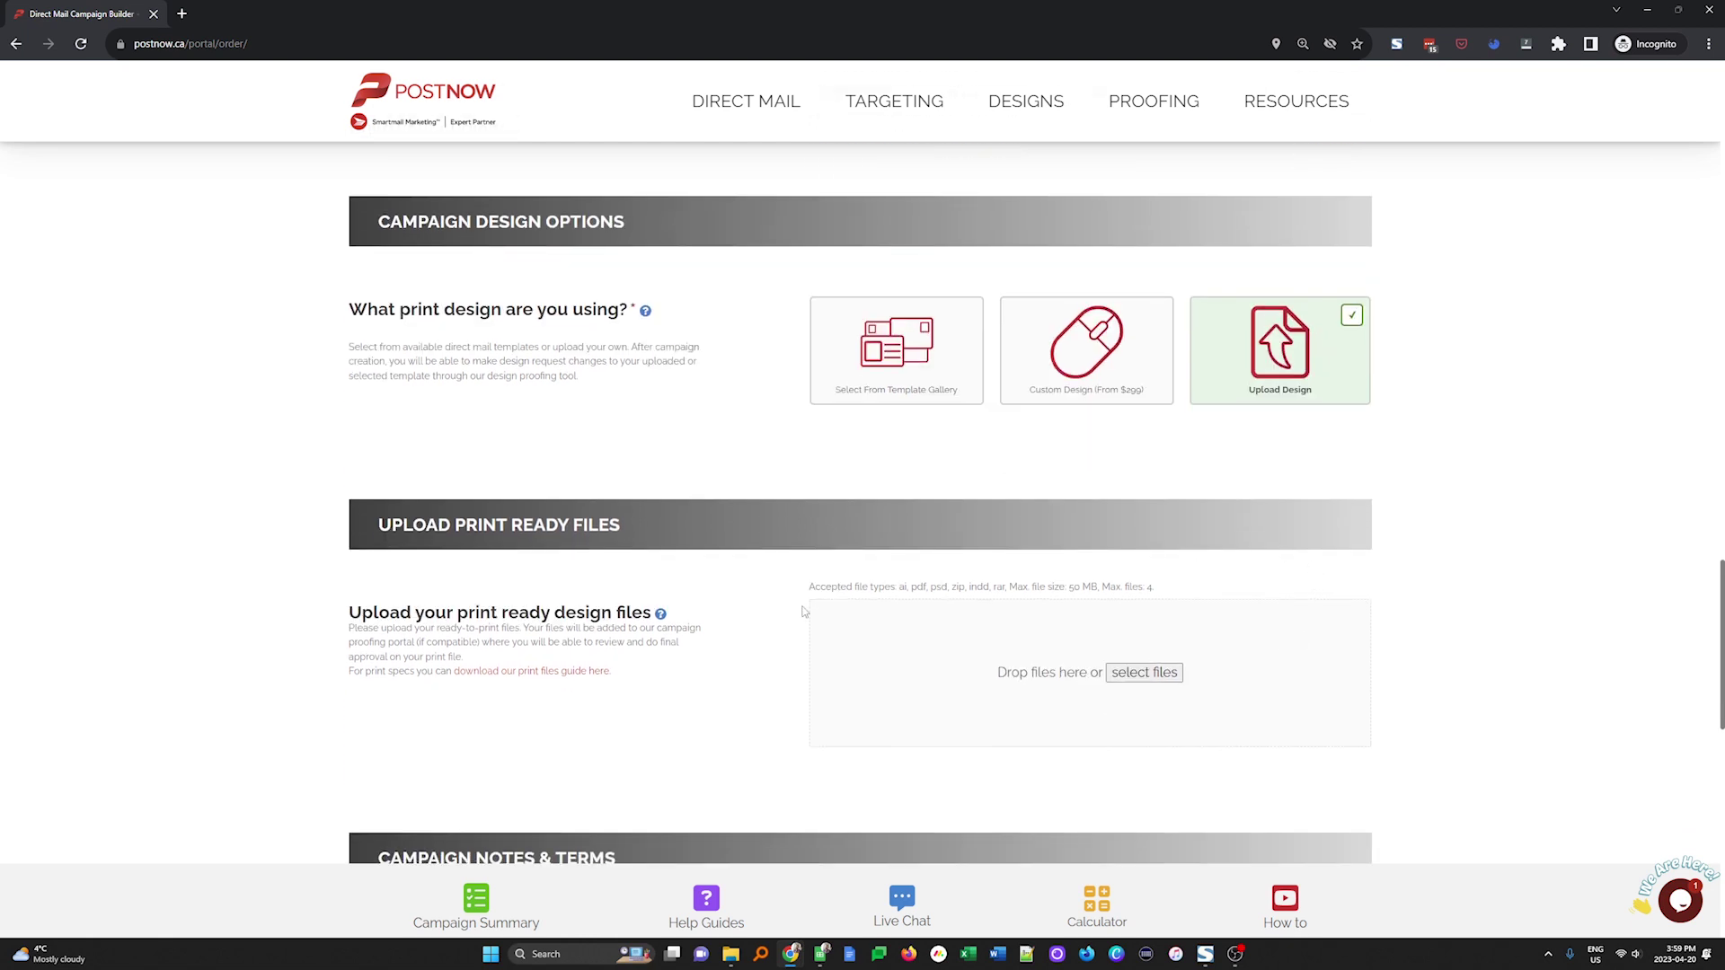
click(1136, 384)
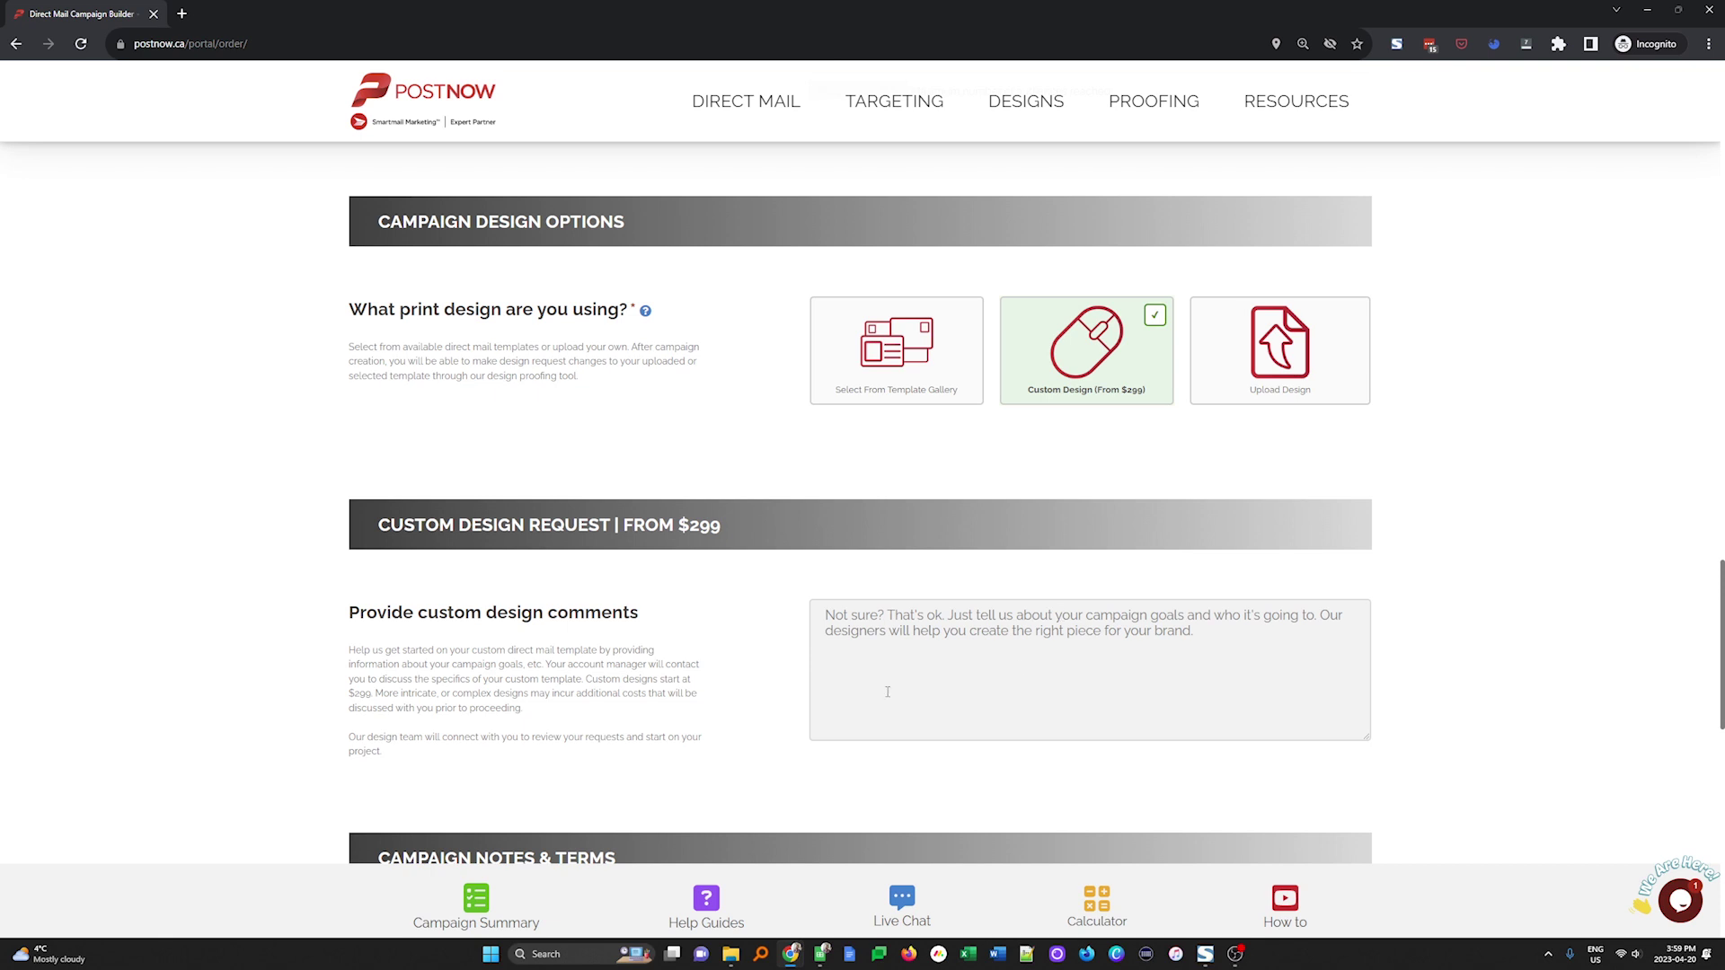
click(849, 307)
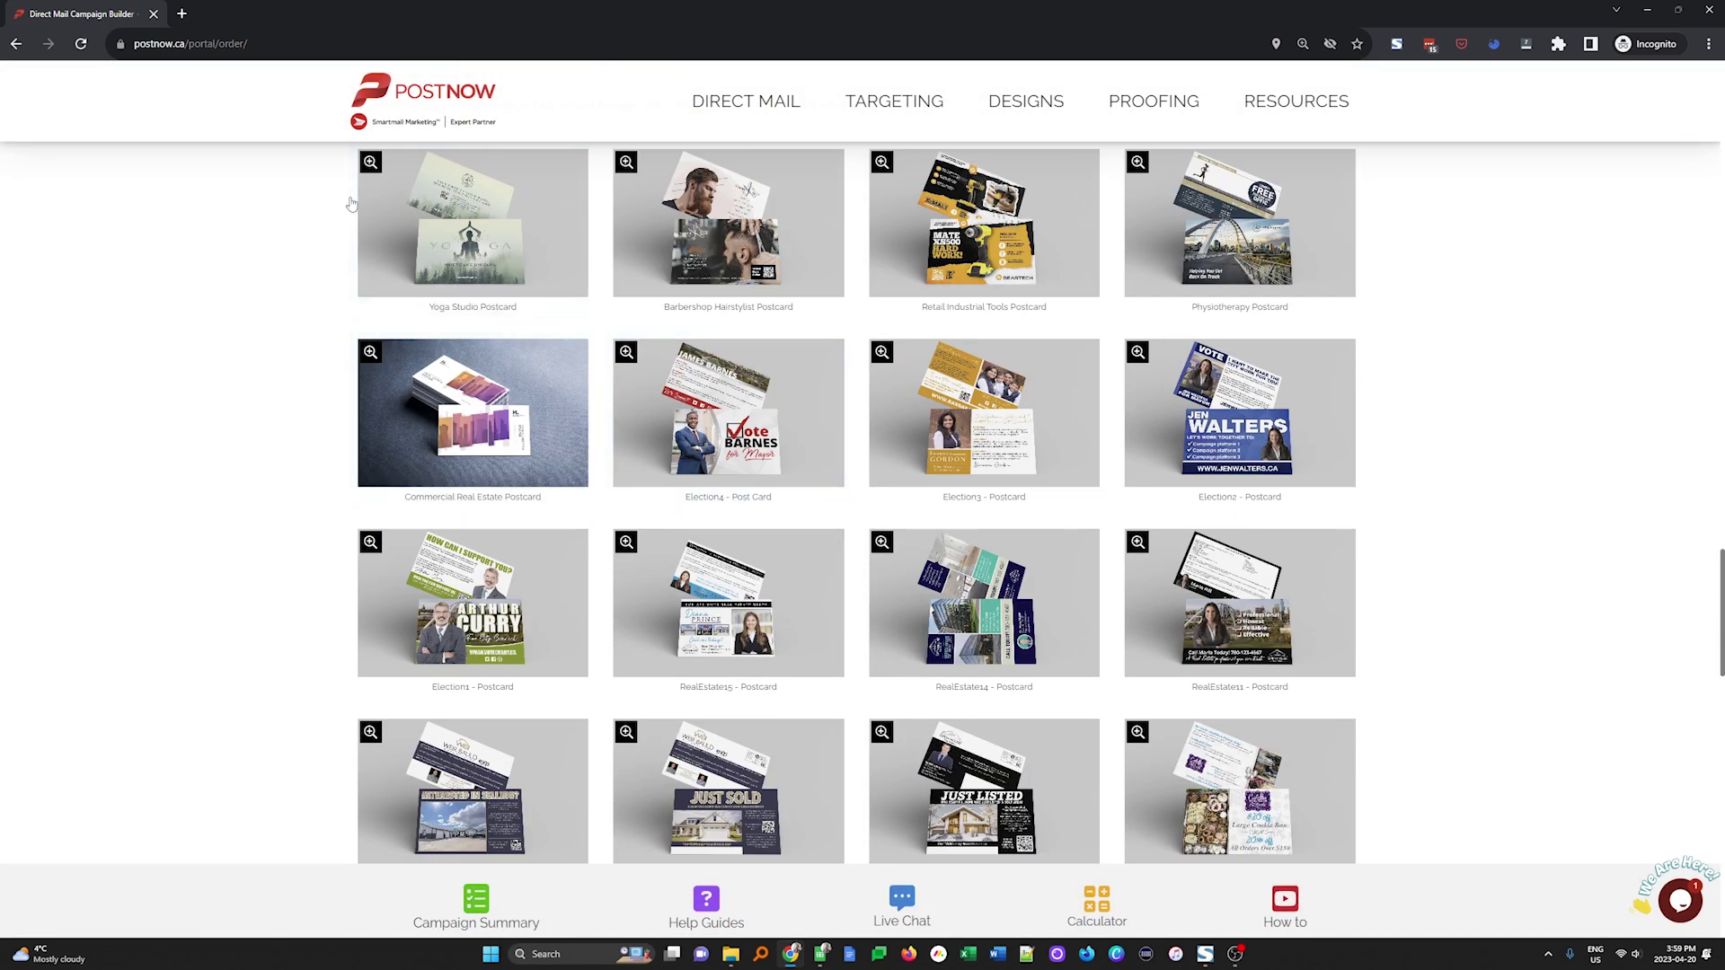
click(370, 163)
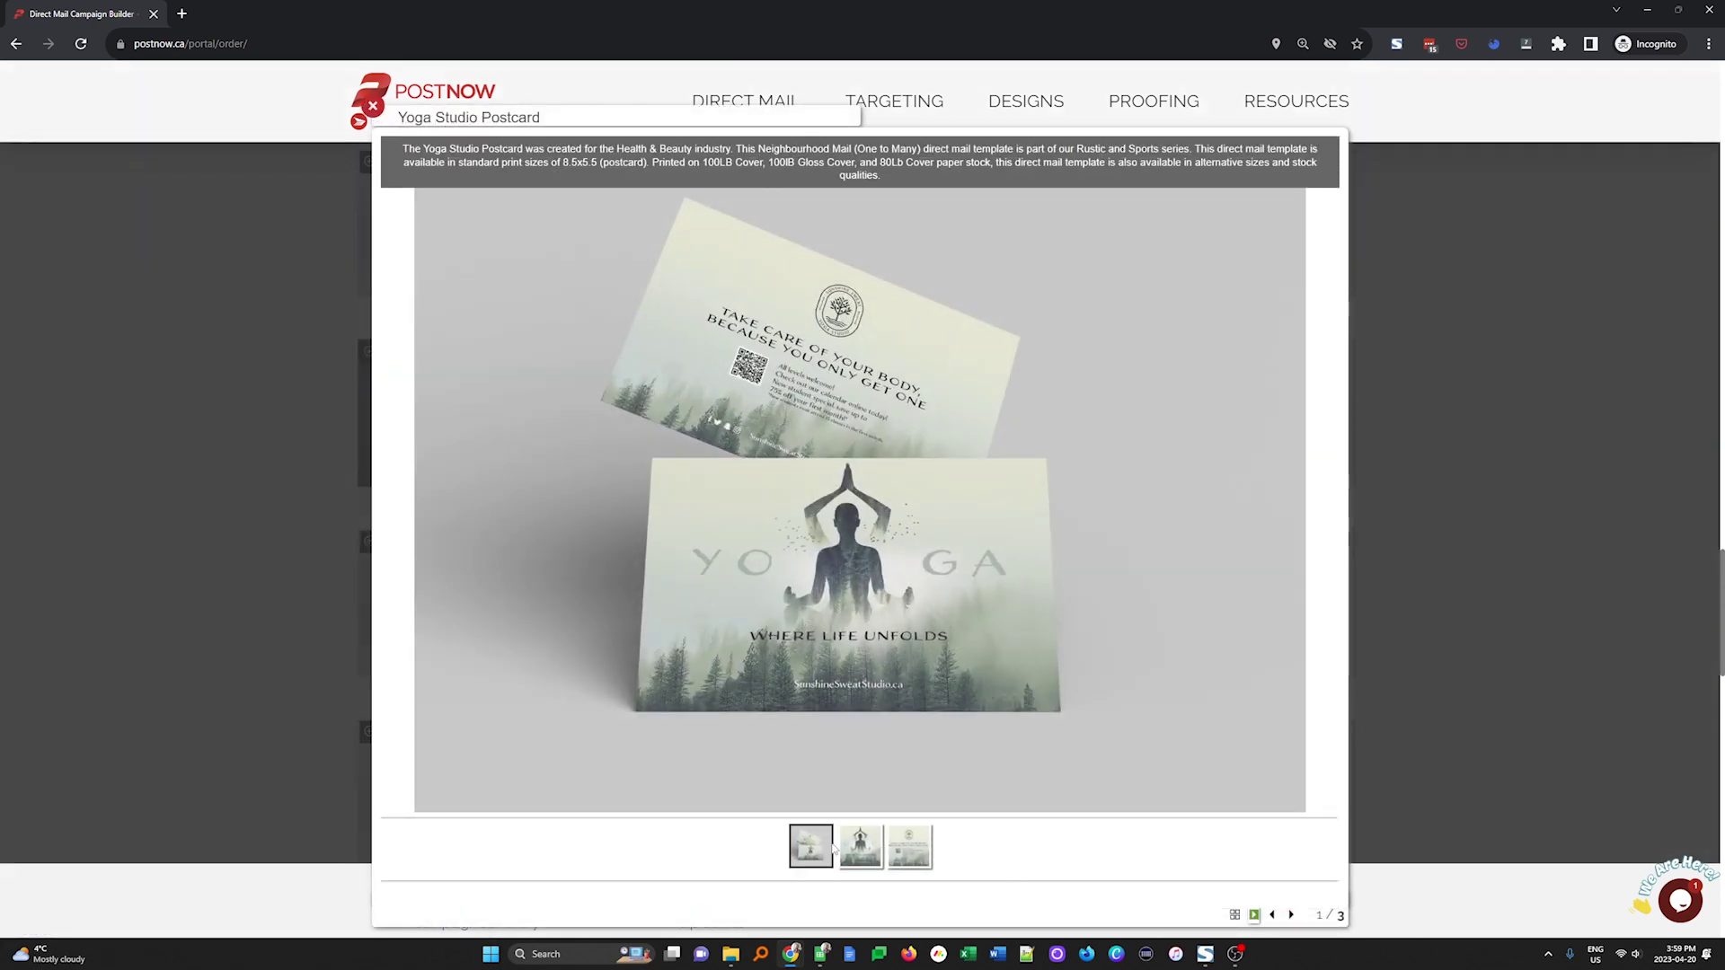
click(860, 847)
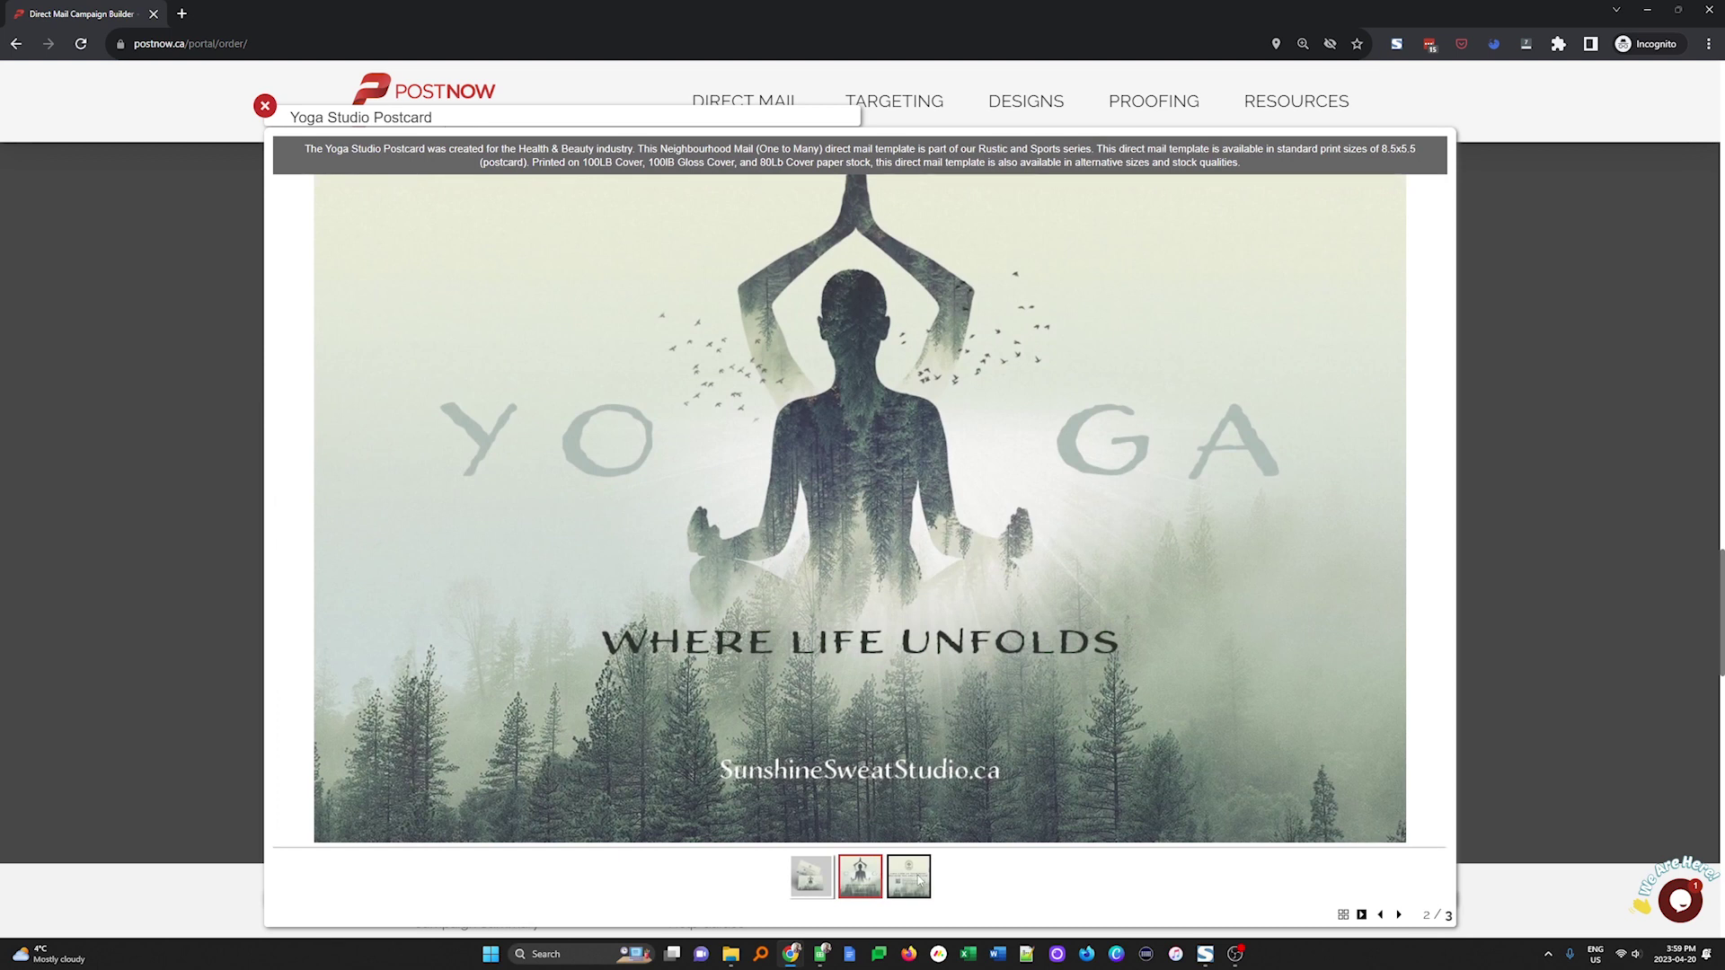
click(909, 876)
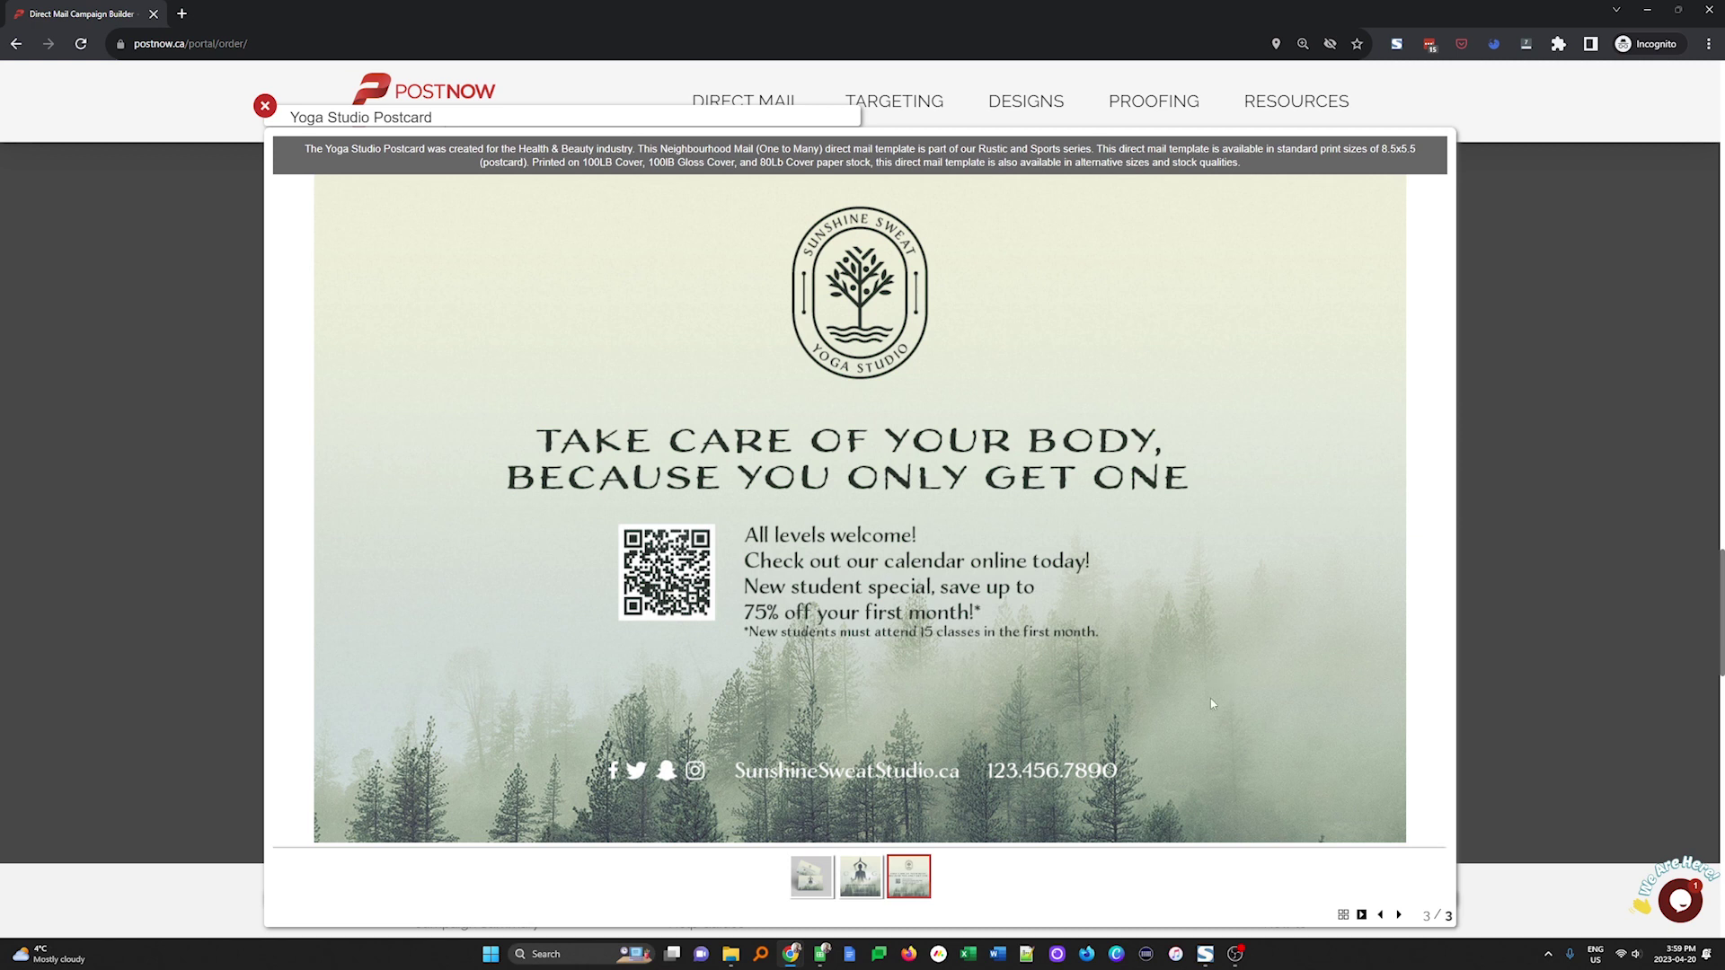
click(1621, 539)
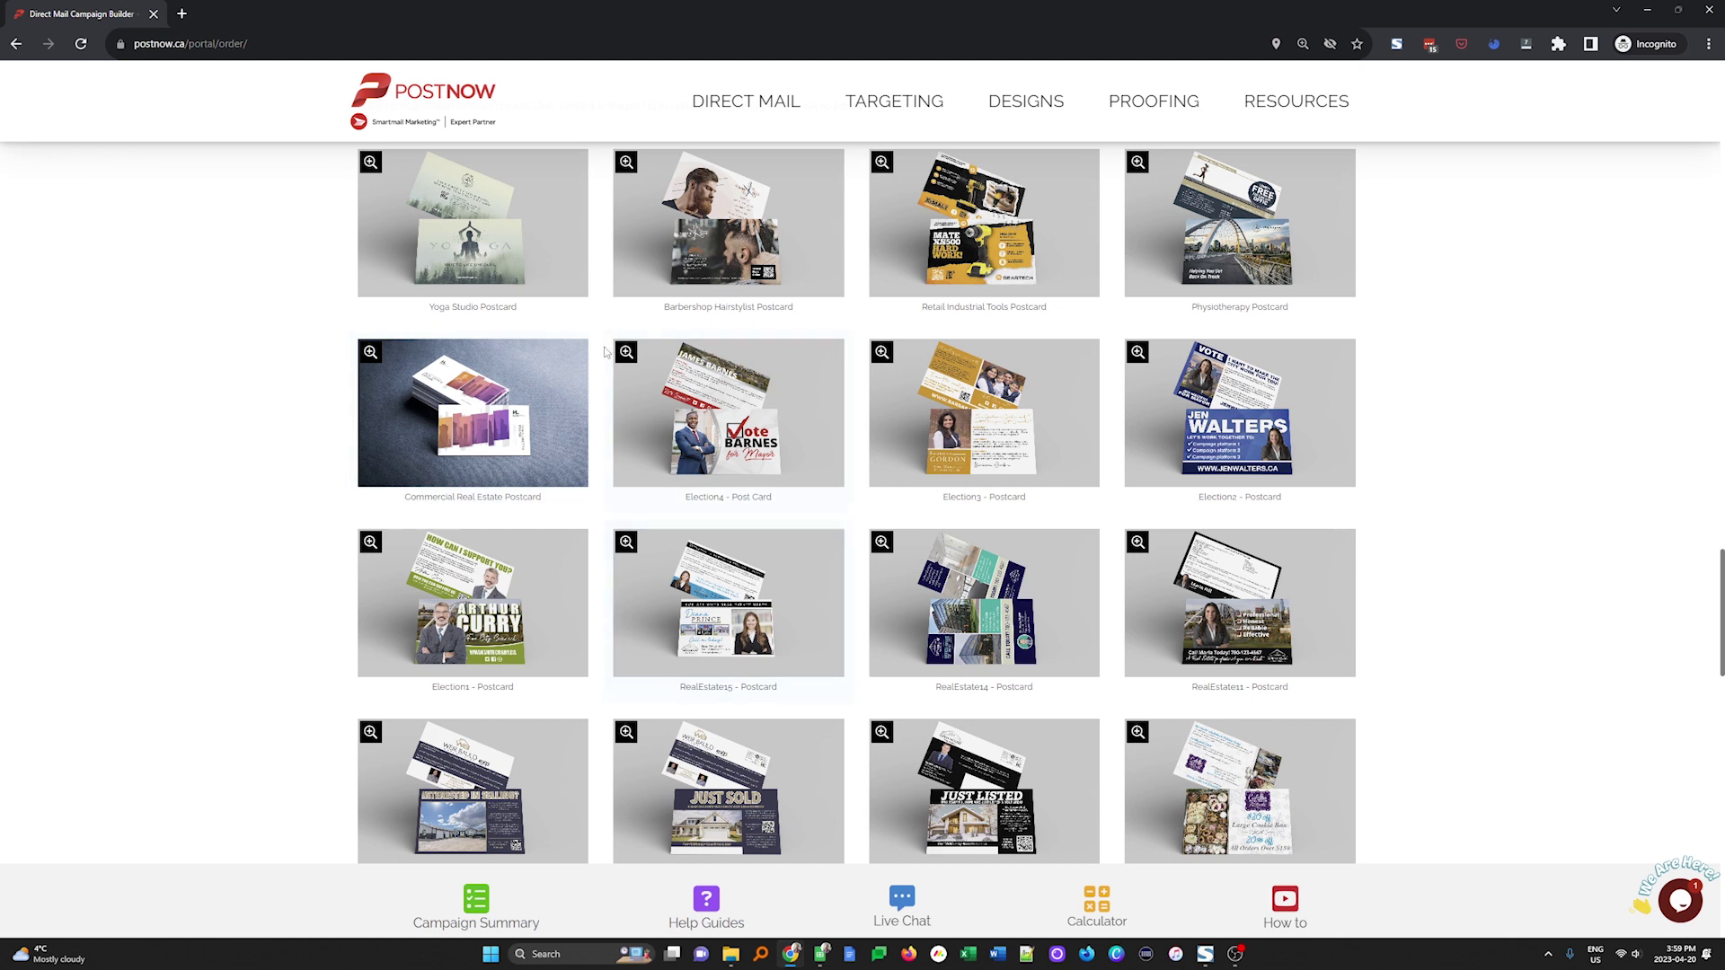
scroll(685, 248, up, 4)
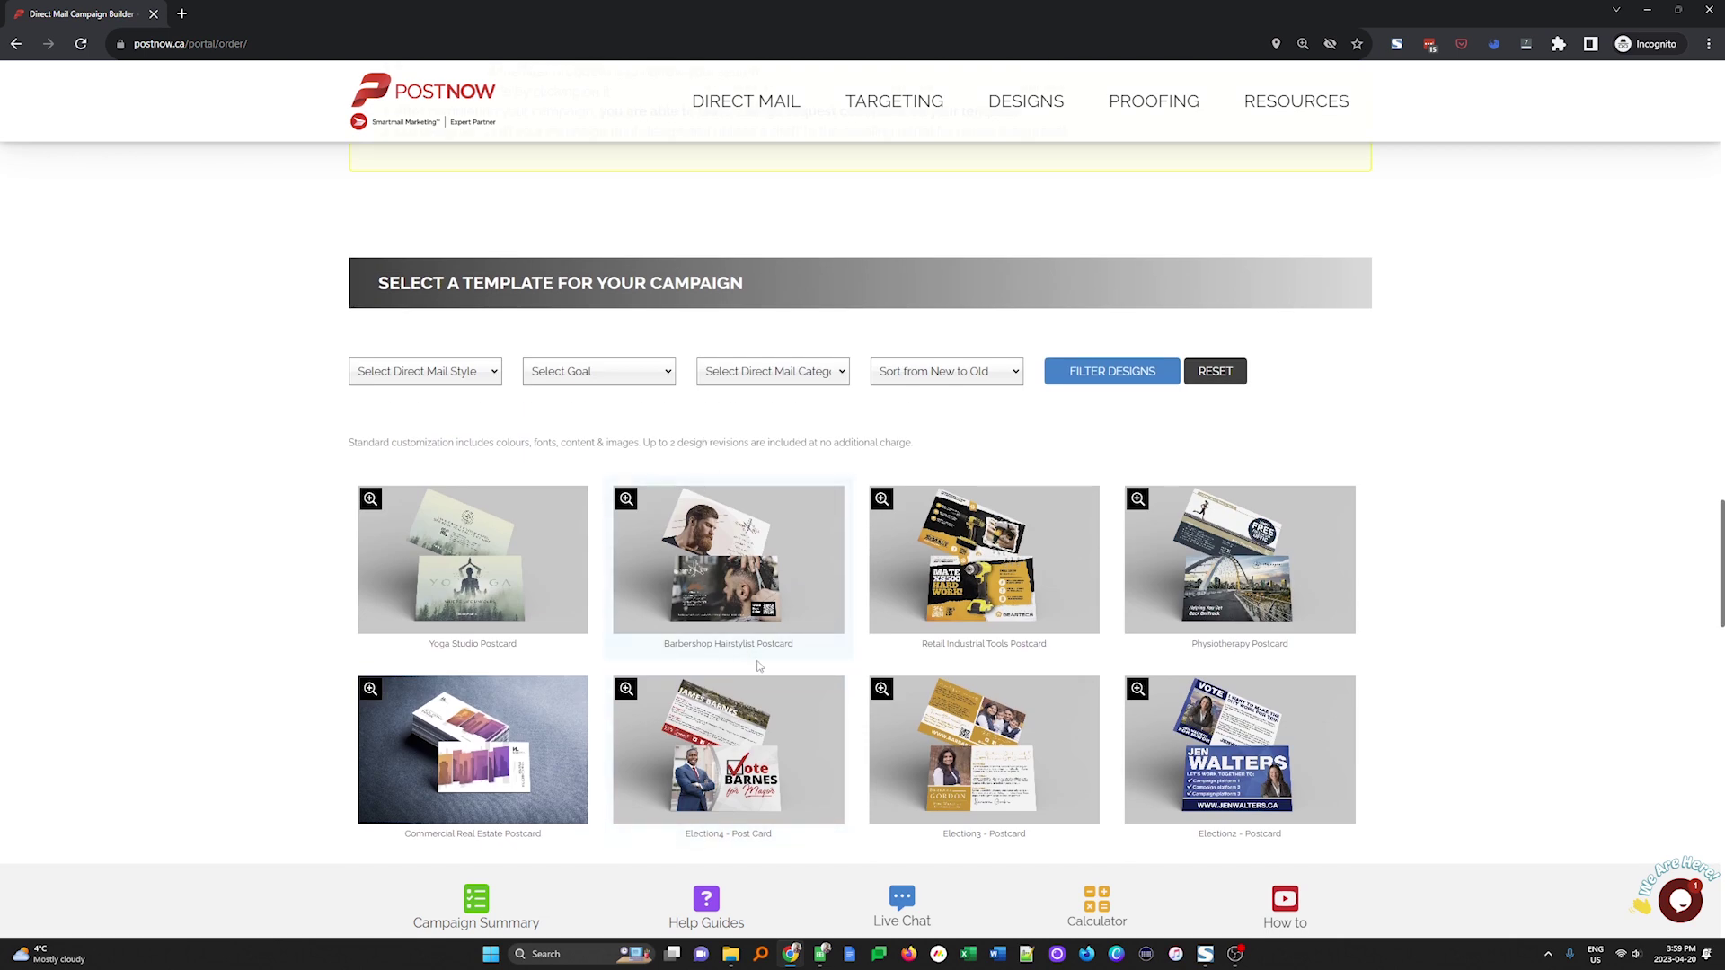
click(422, 373)
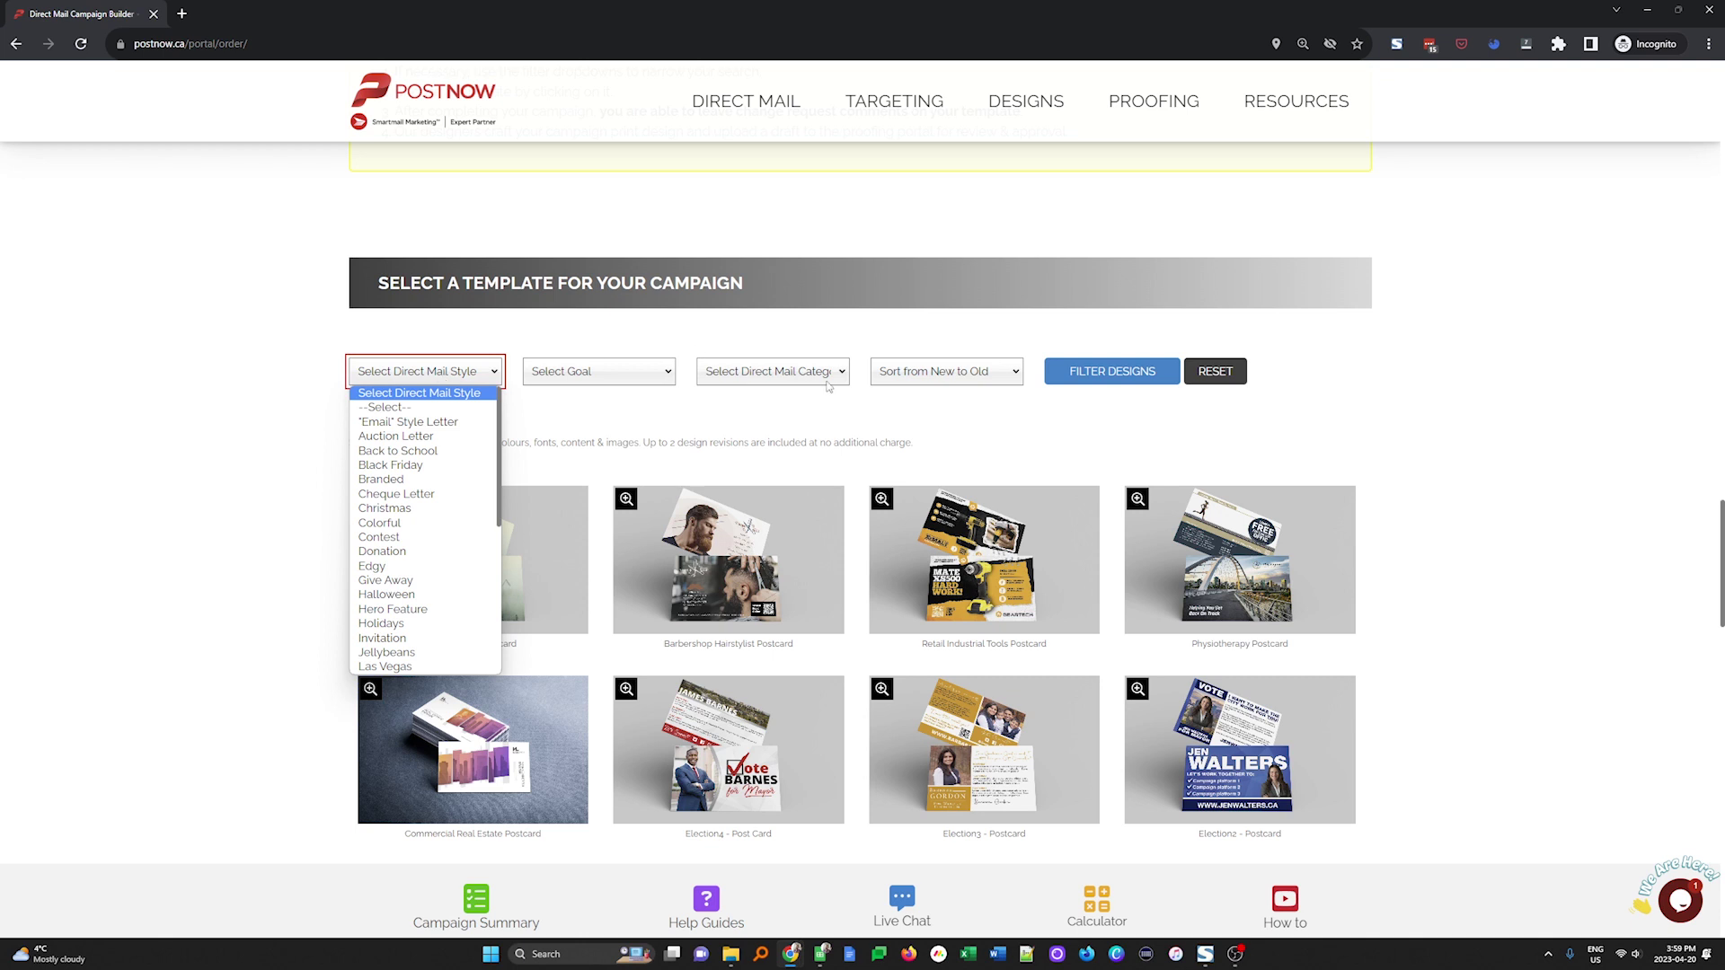
scroll(426, 584, down, 7)
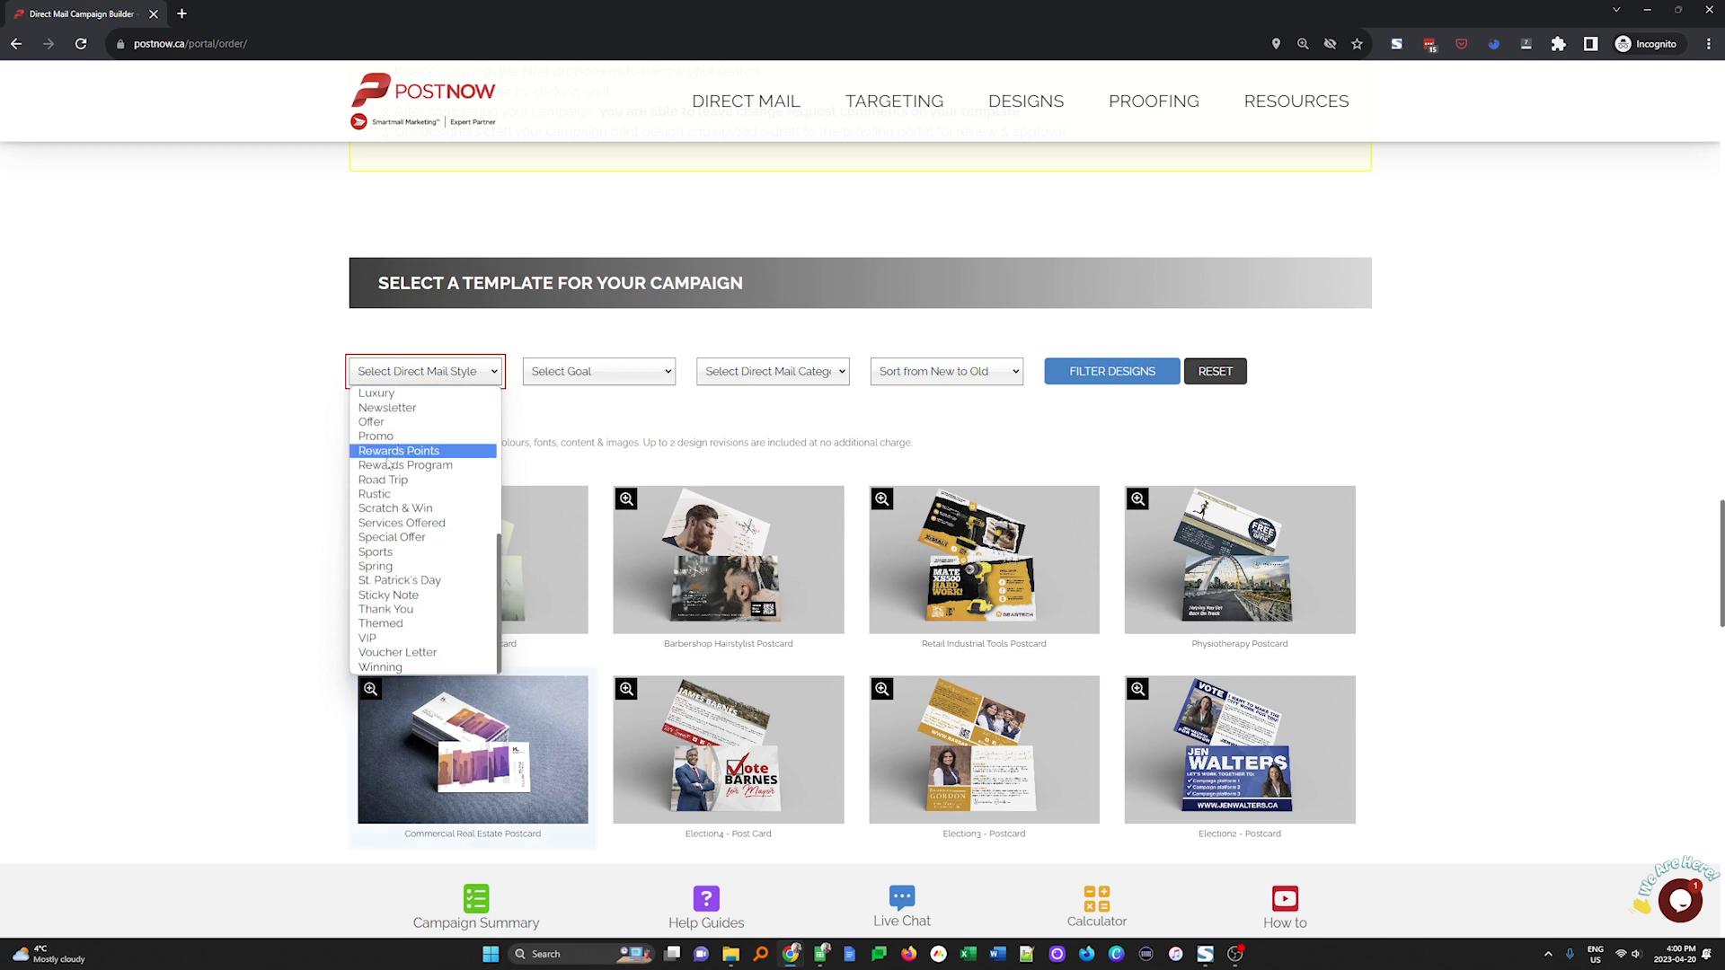
click(548, 380)
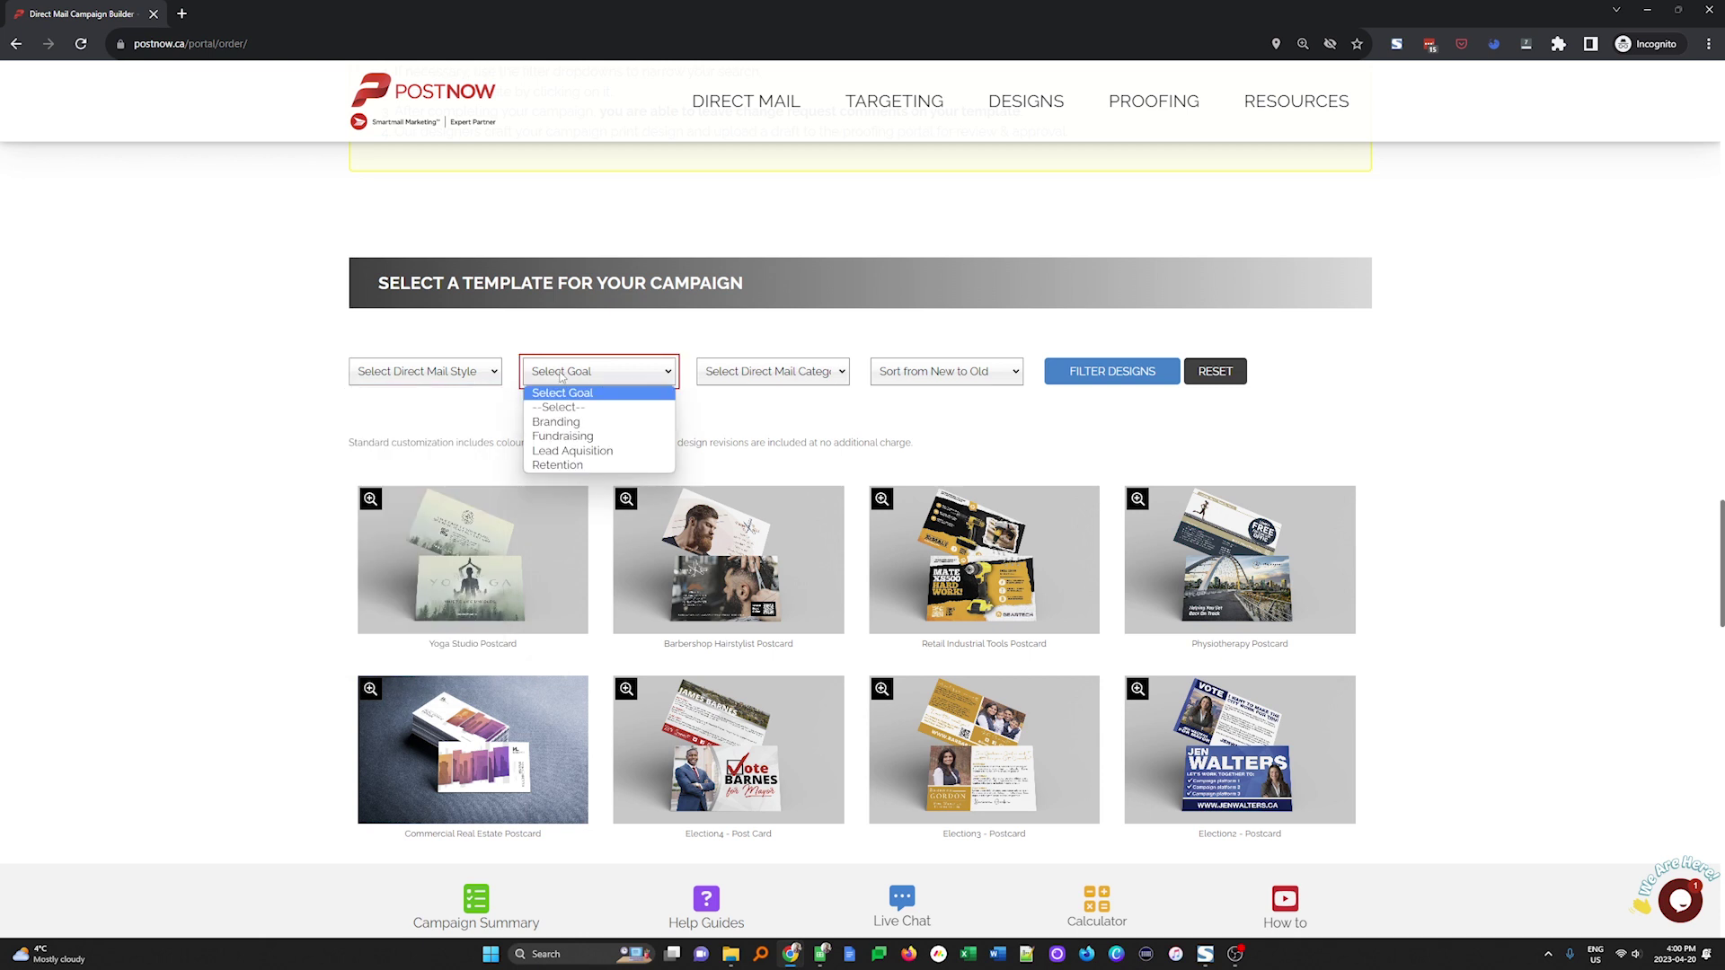
click(756, 372)
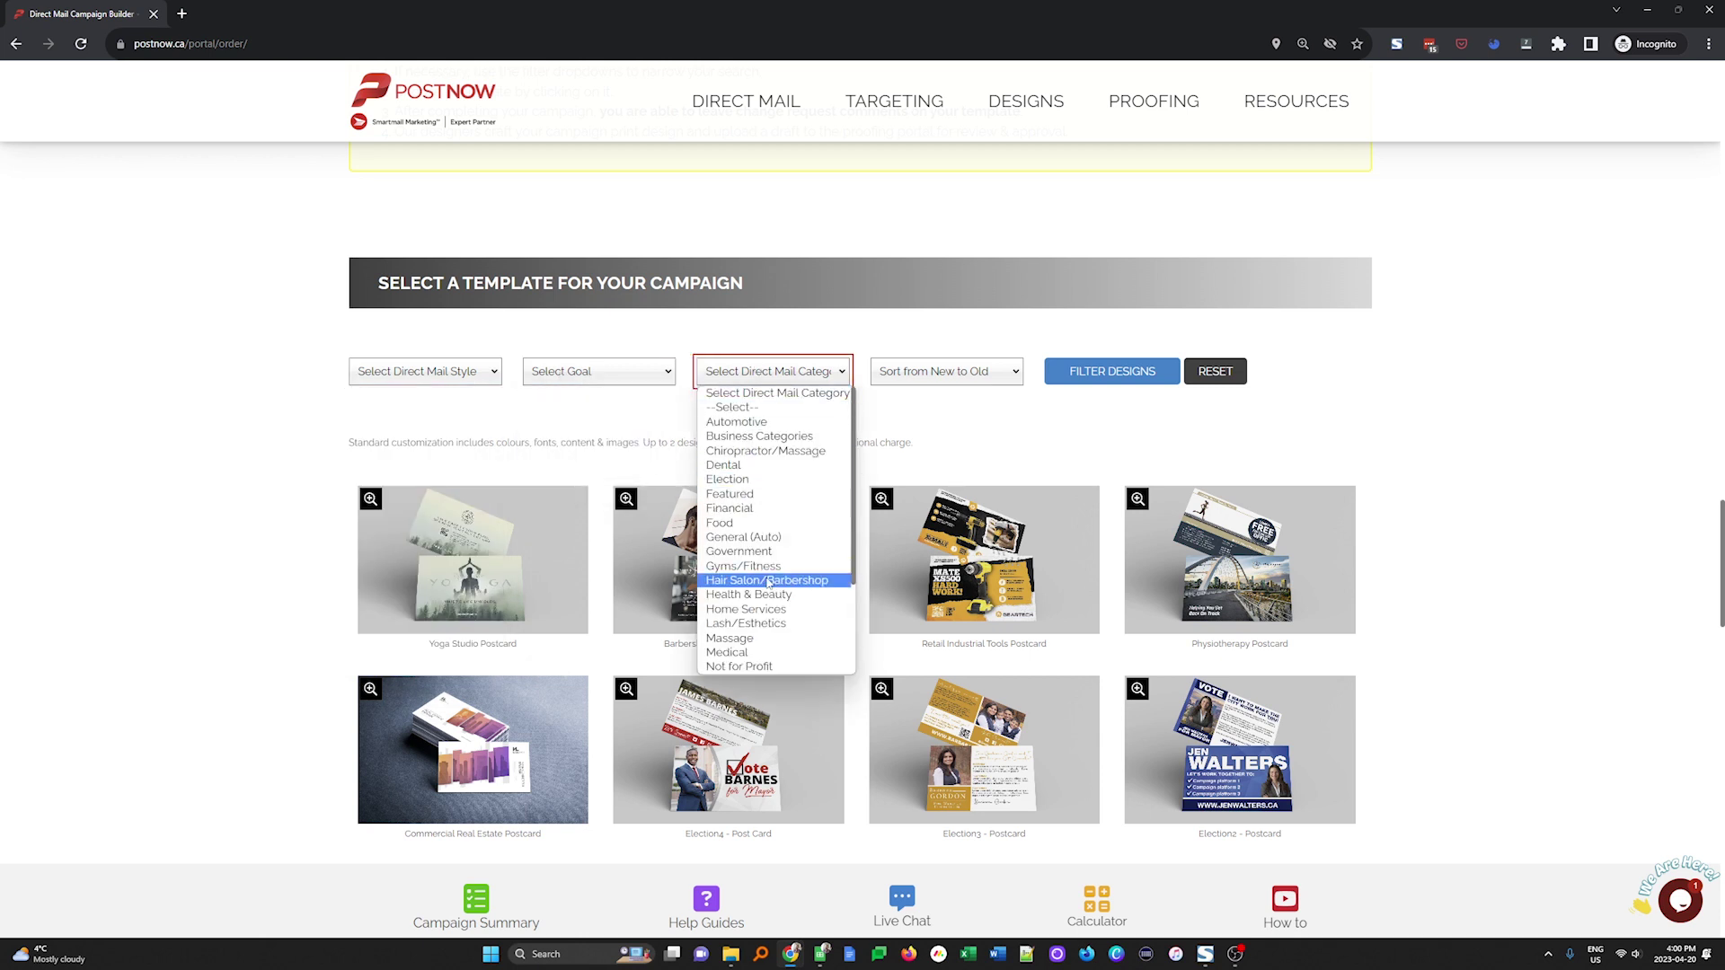
click(917, 434)
click(925, 385)
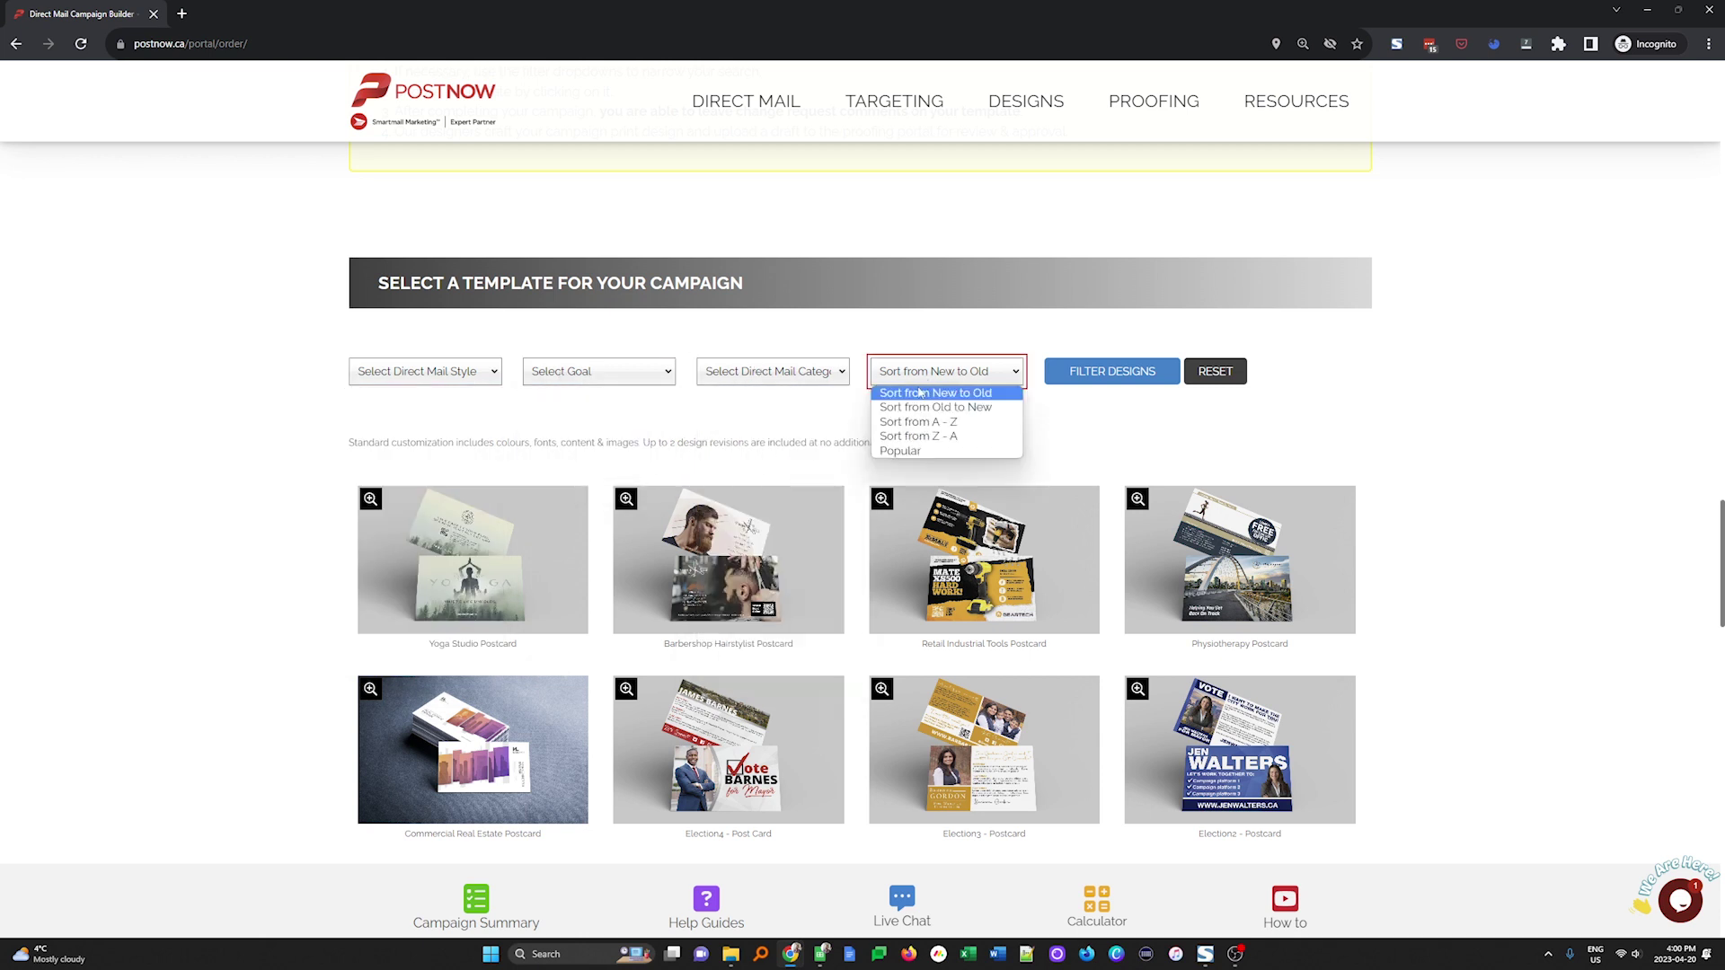
click(769, 429)
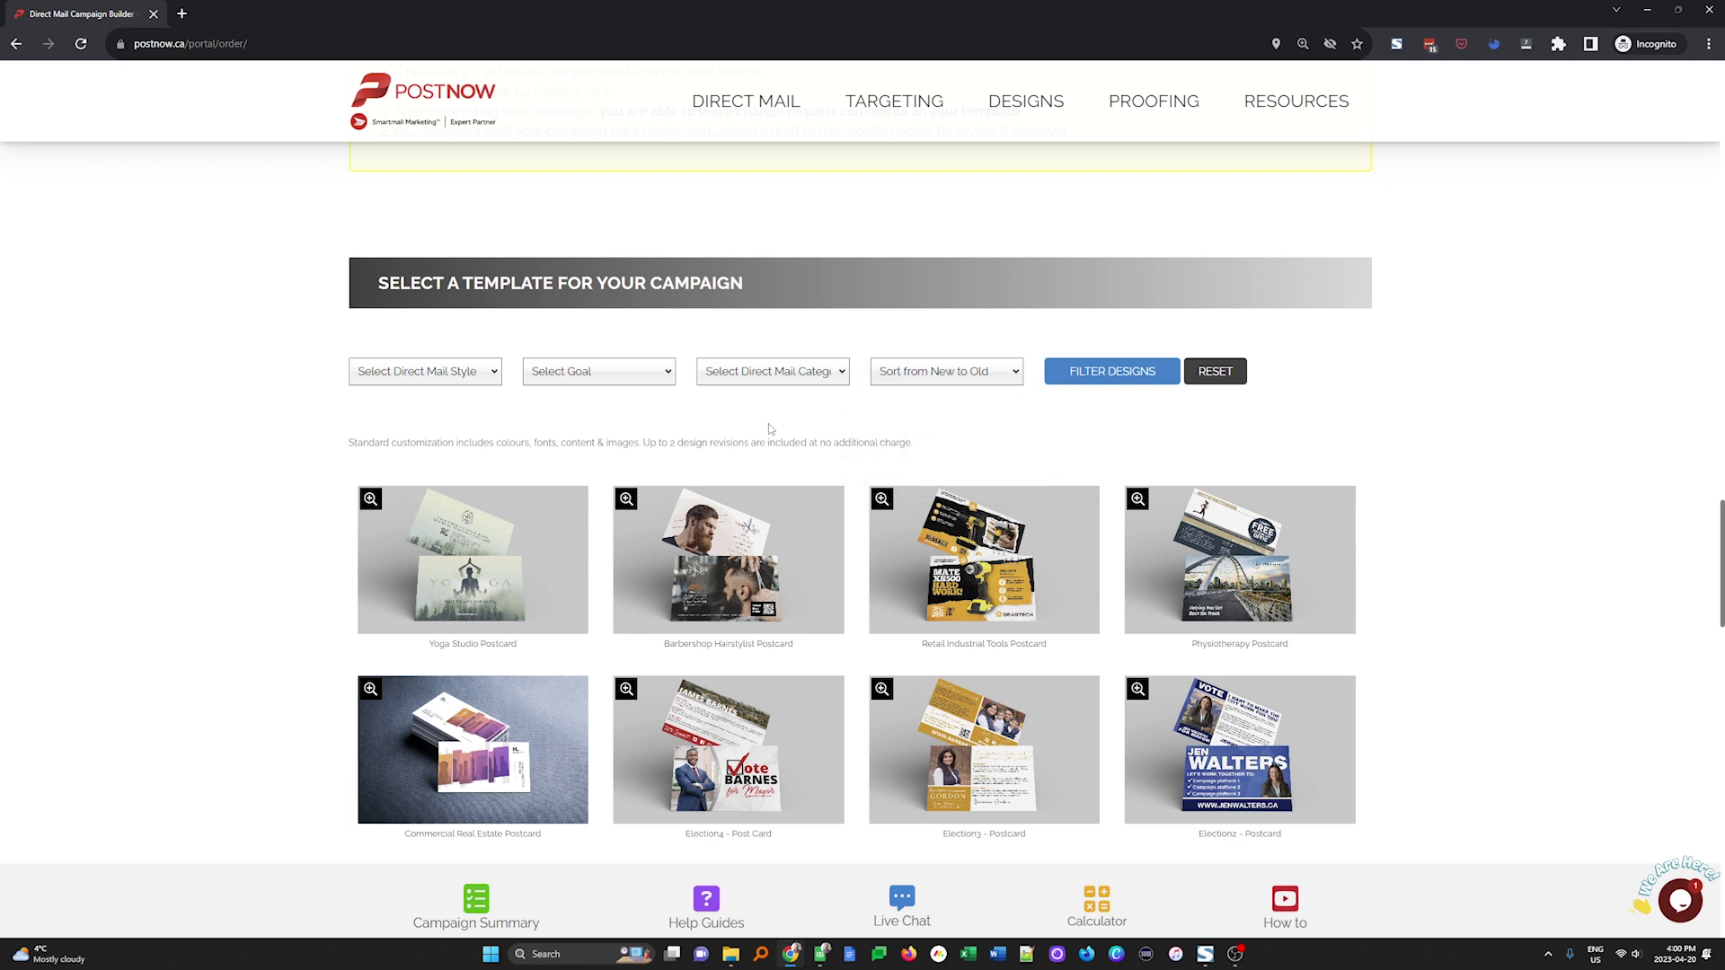
scroll(769, 431, down, 4)
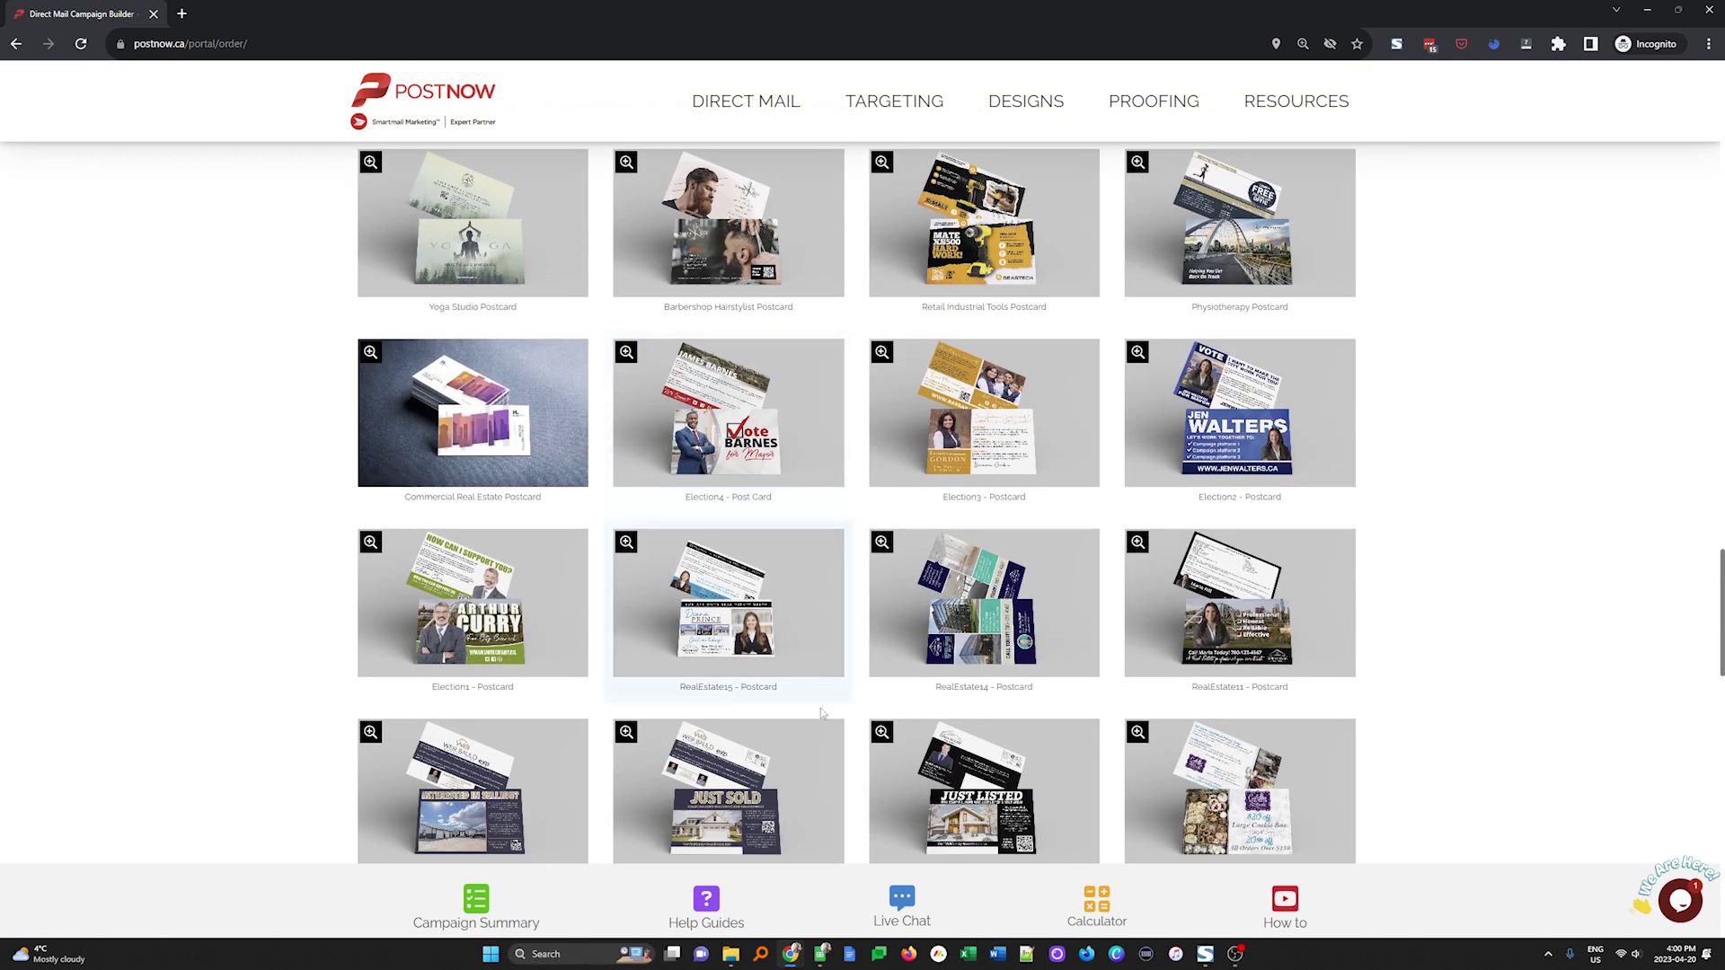
scroll(827, 674, down, 4)
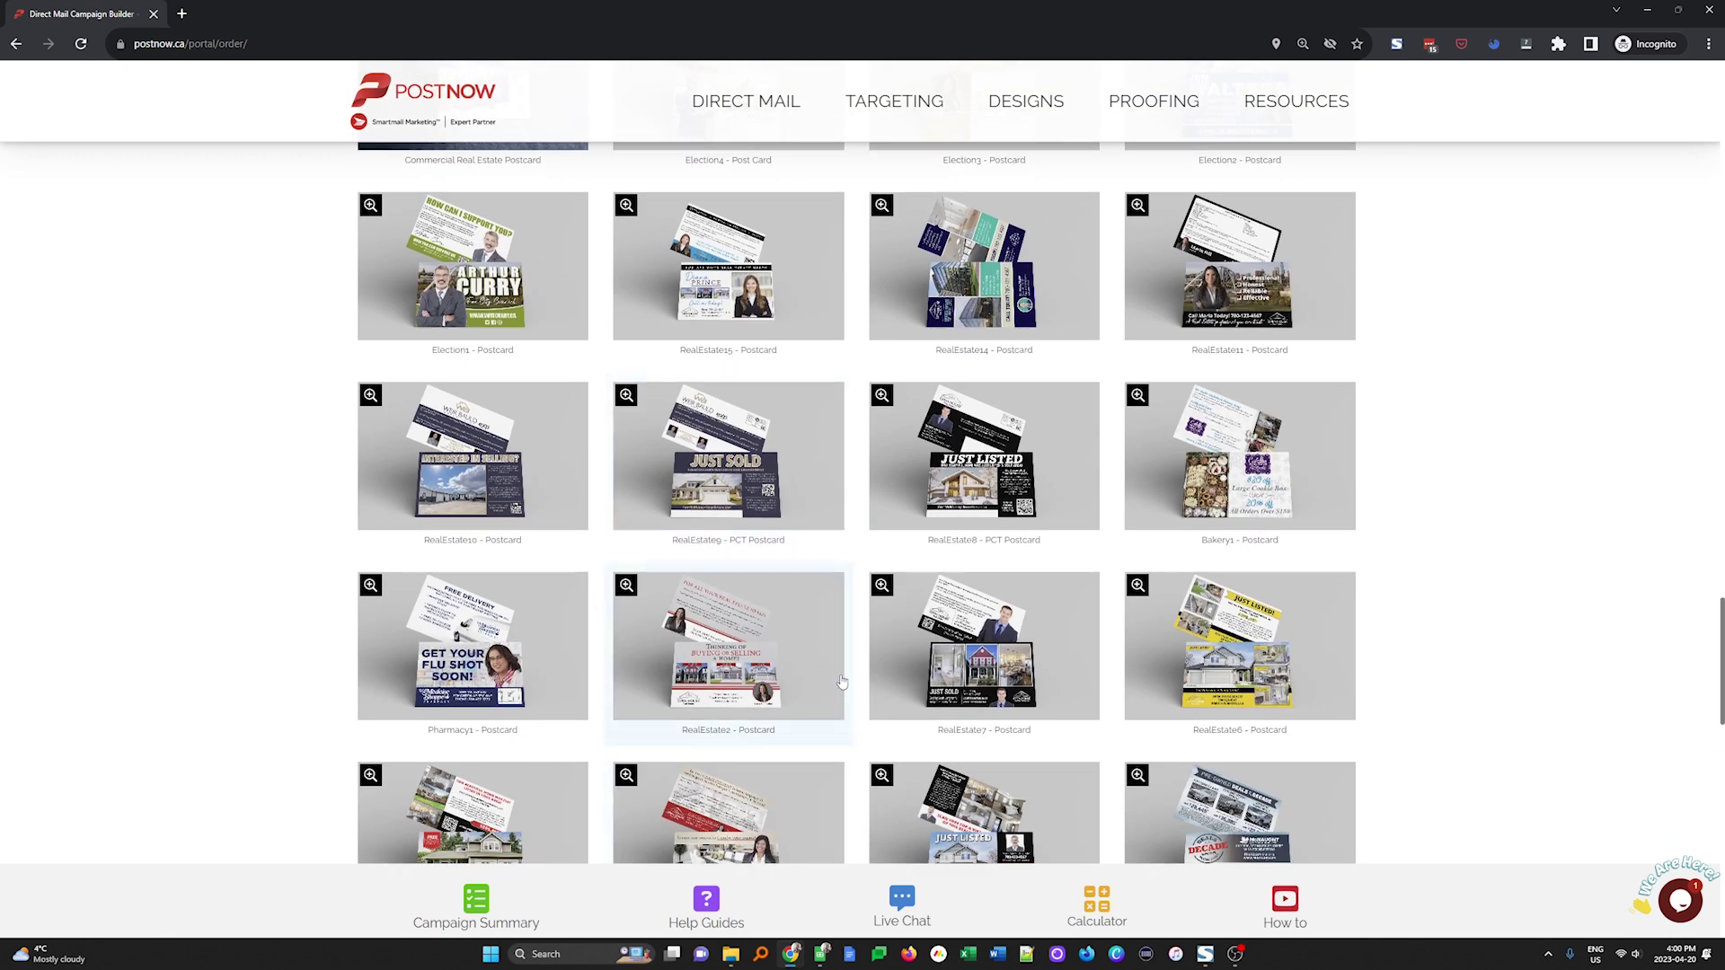
scroll(845, 707, down, 3)
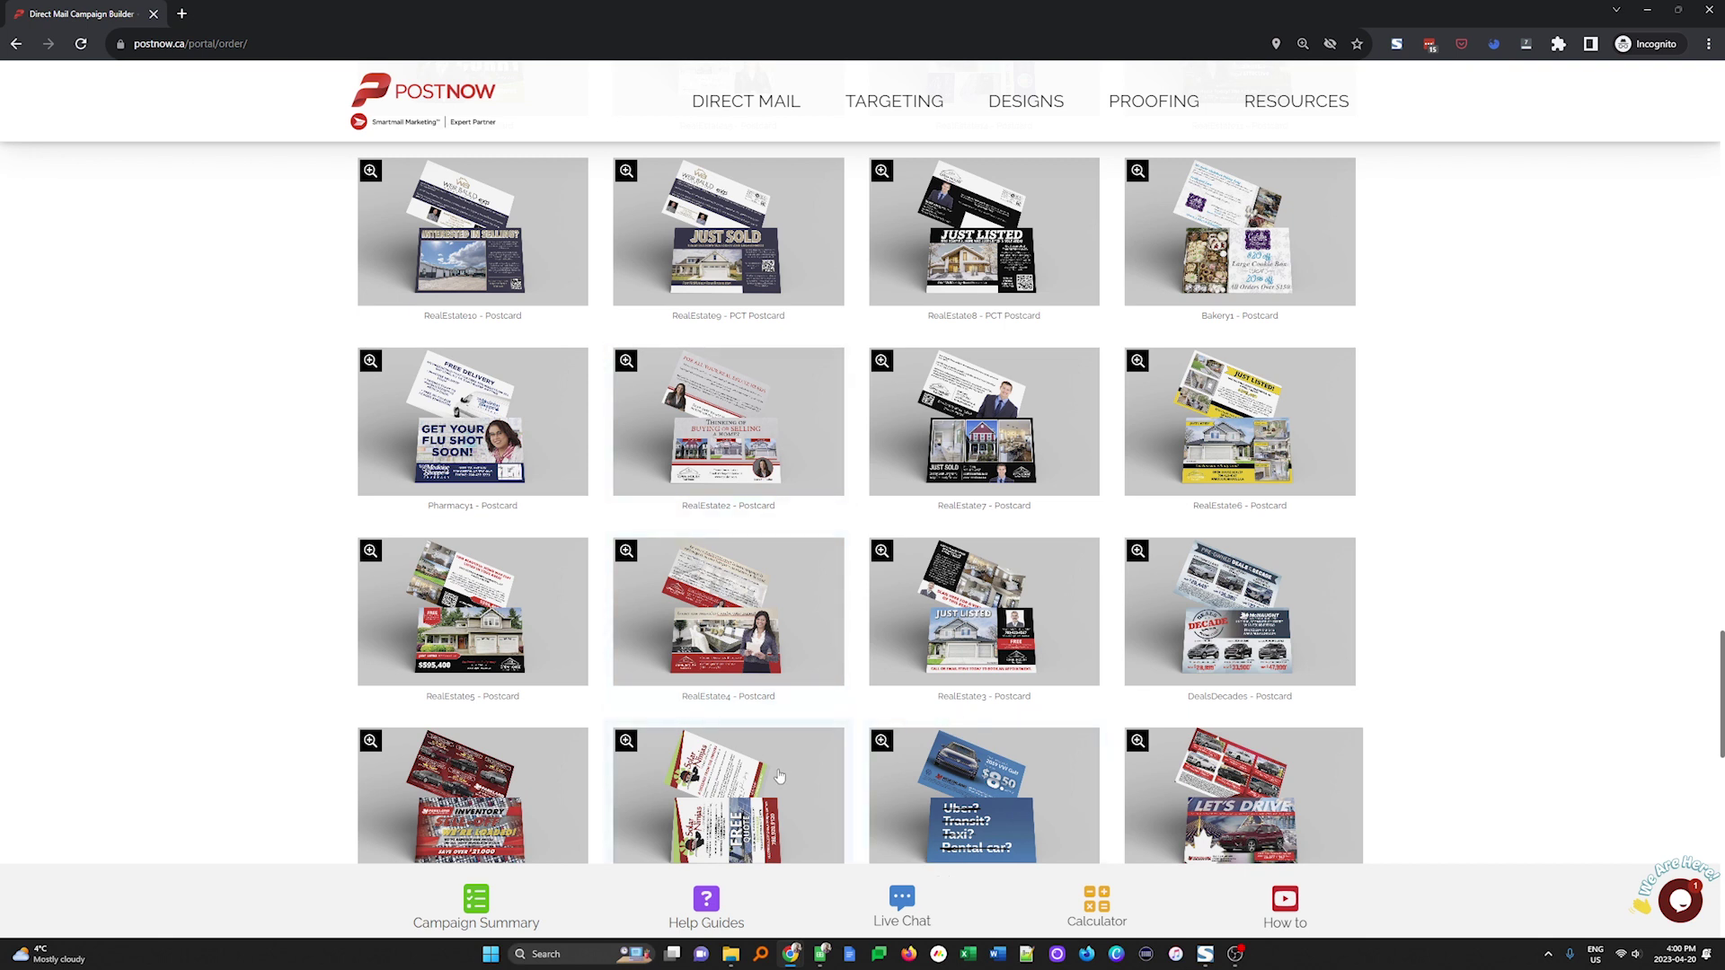
scroll(784, 777, up, 6)
scroll(762, 808, up, 4)
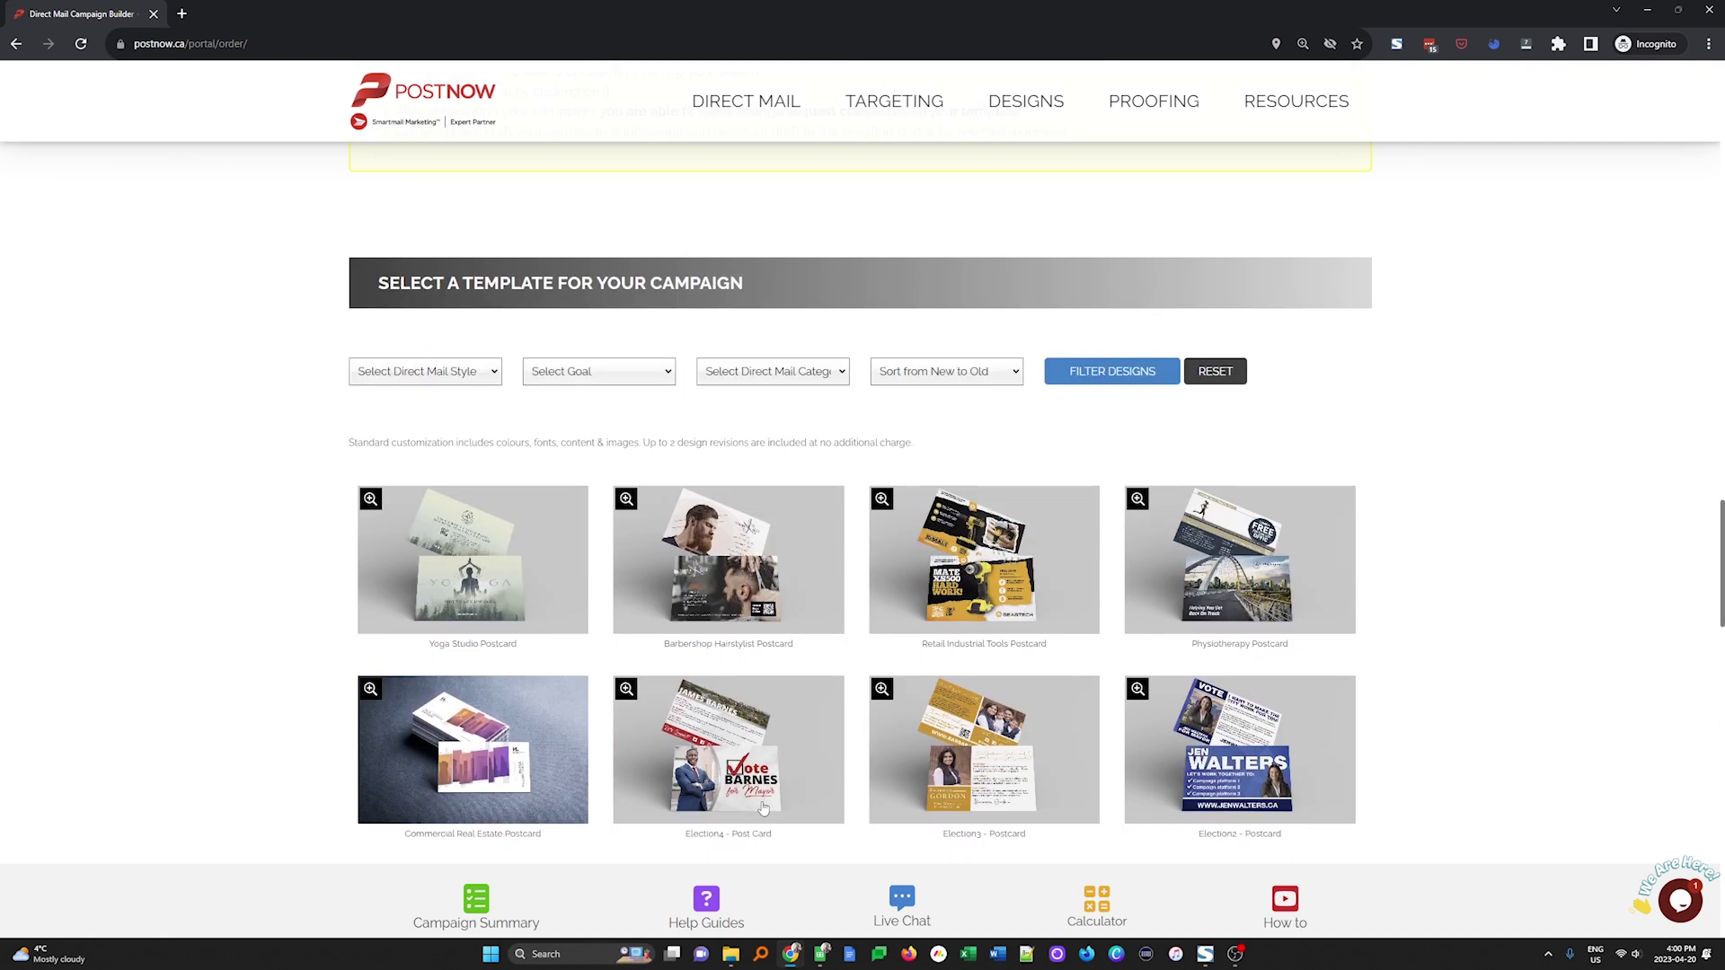
click(627, 499)
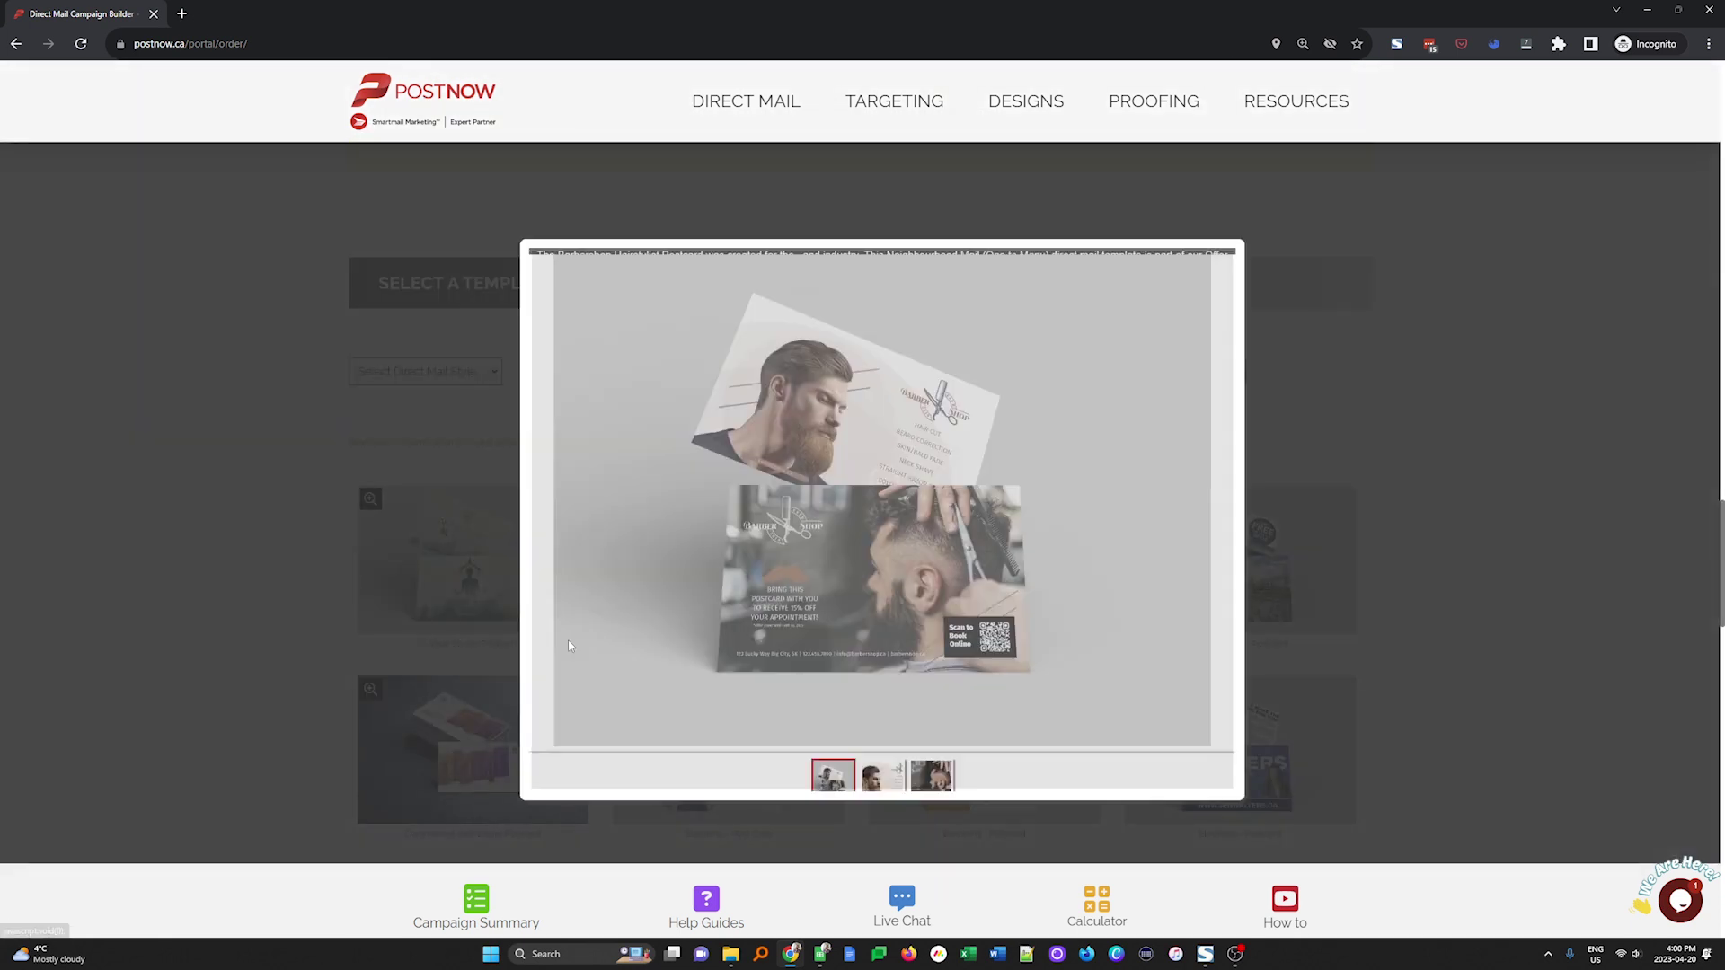
click(874, 862)
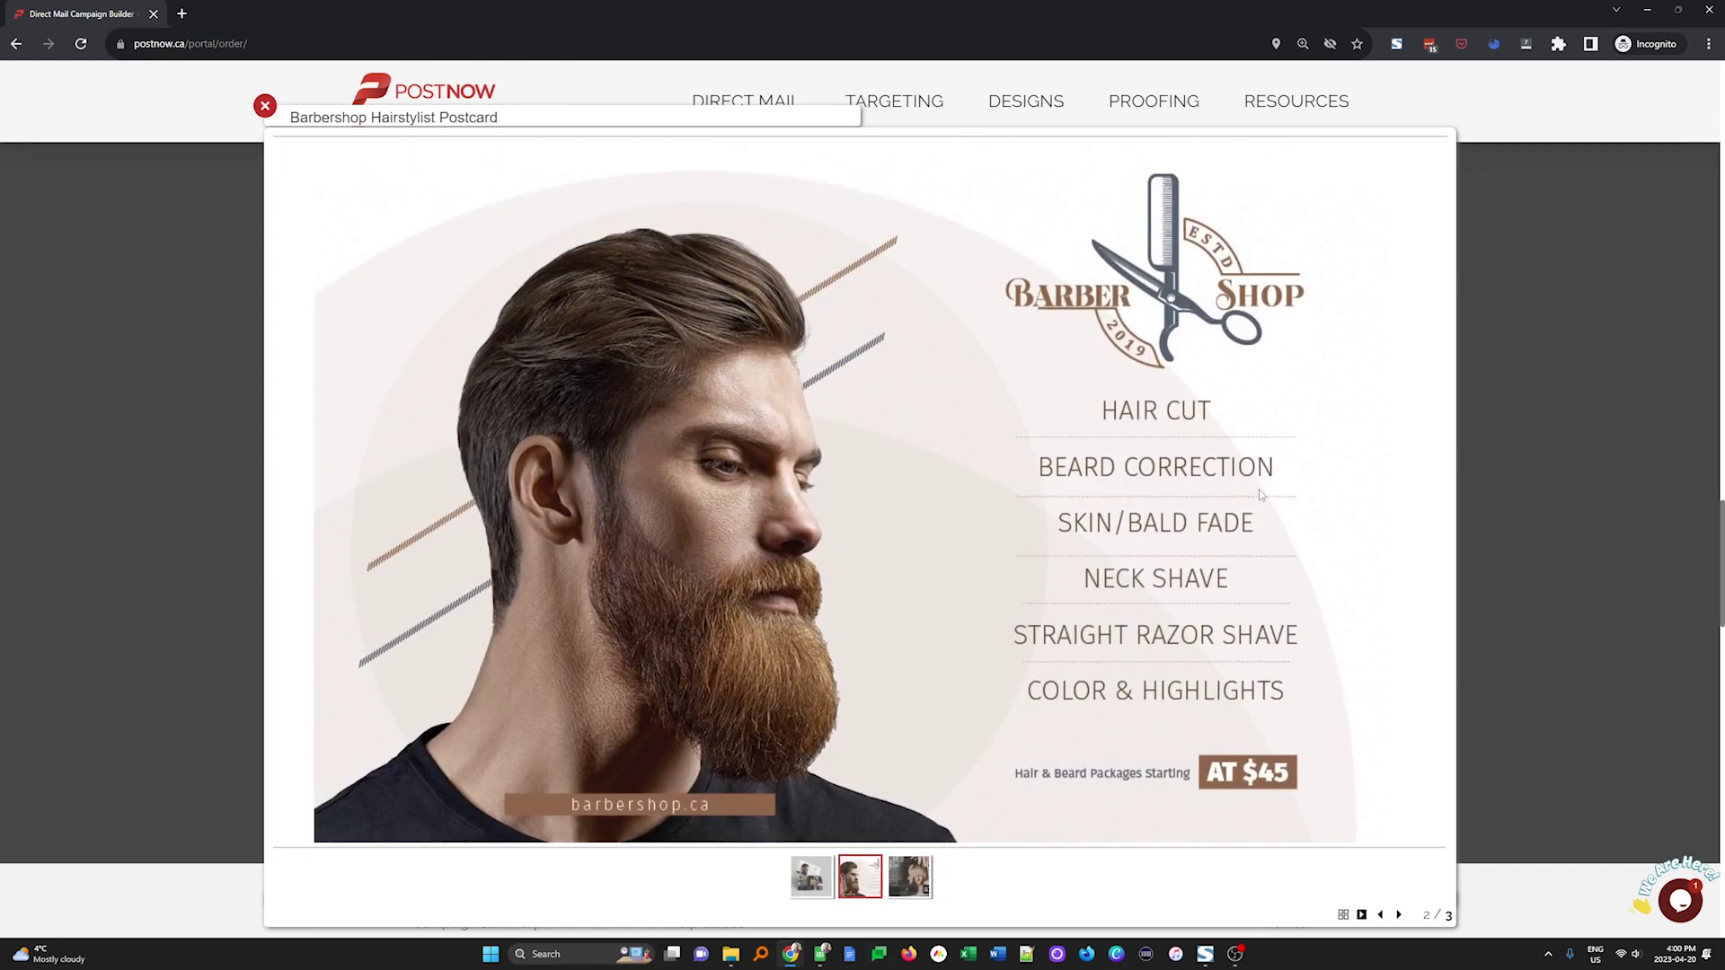
click(902, 744)
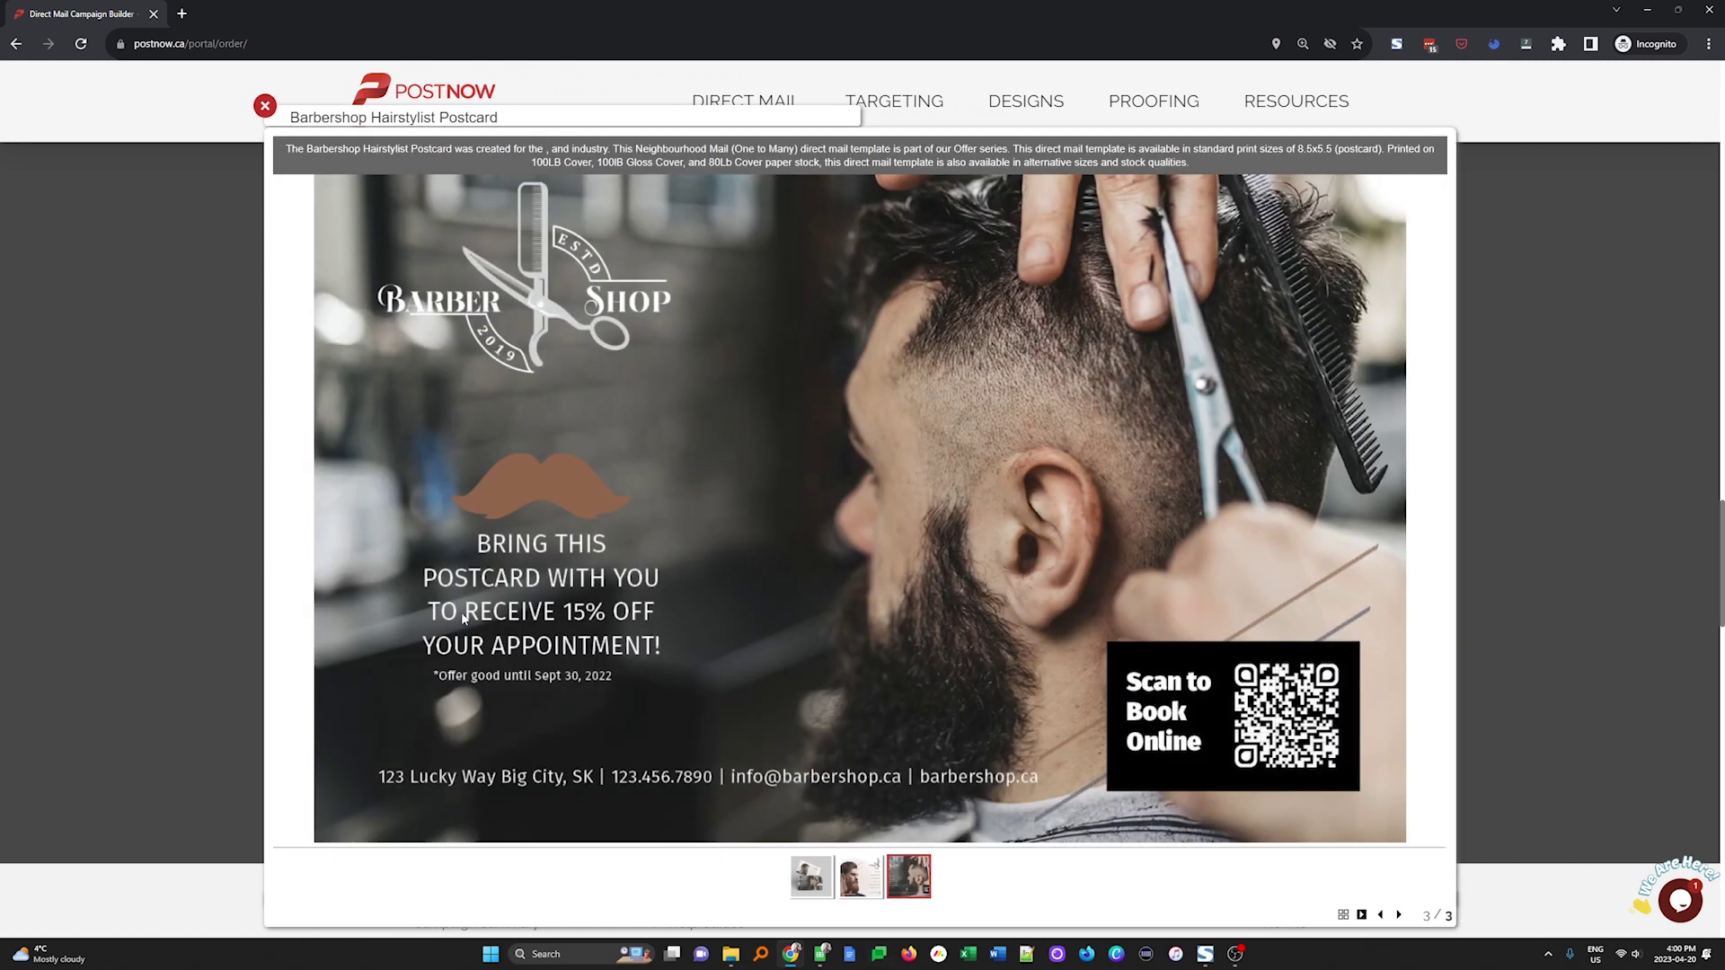
click(99, 604)
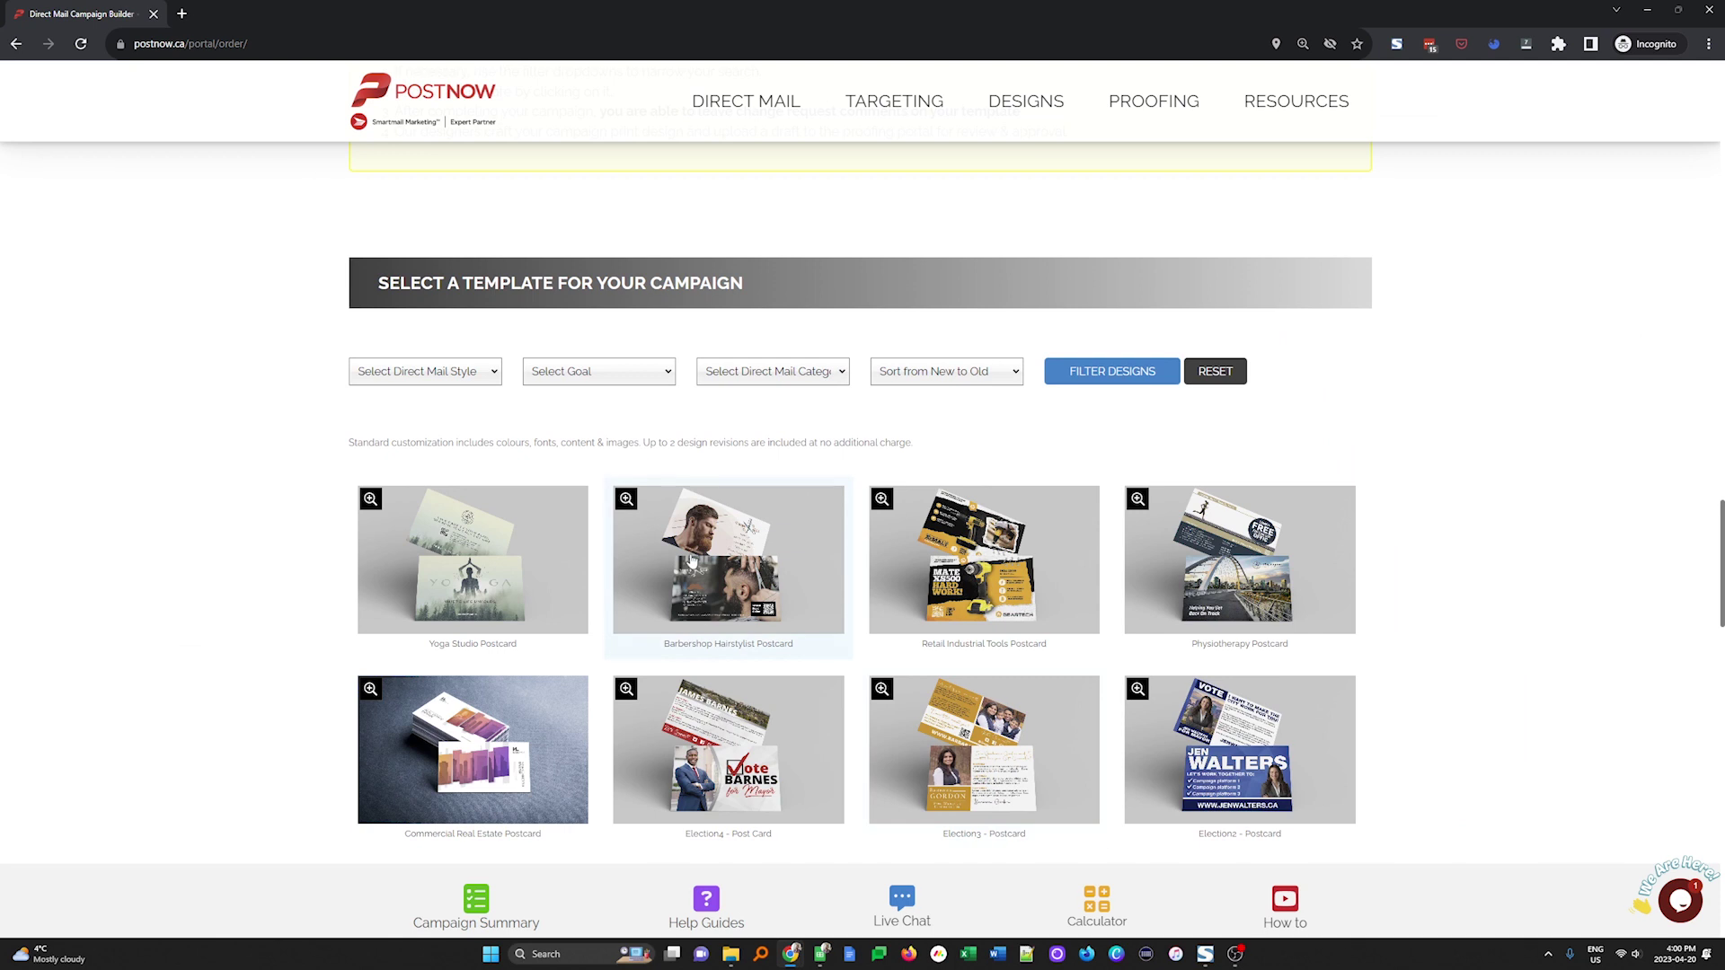
Enter the campaign note 'This is just a demo.', tick the terms agreement, and generate the campaign
scroll(995, 503, down, 10)
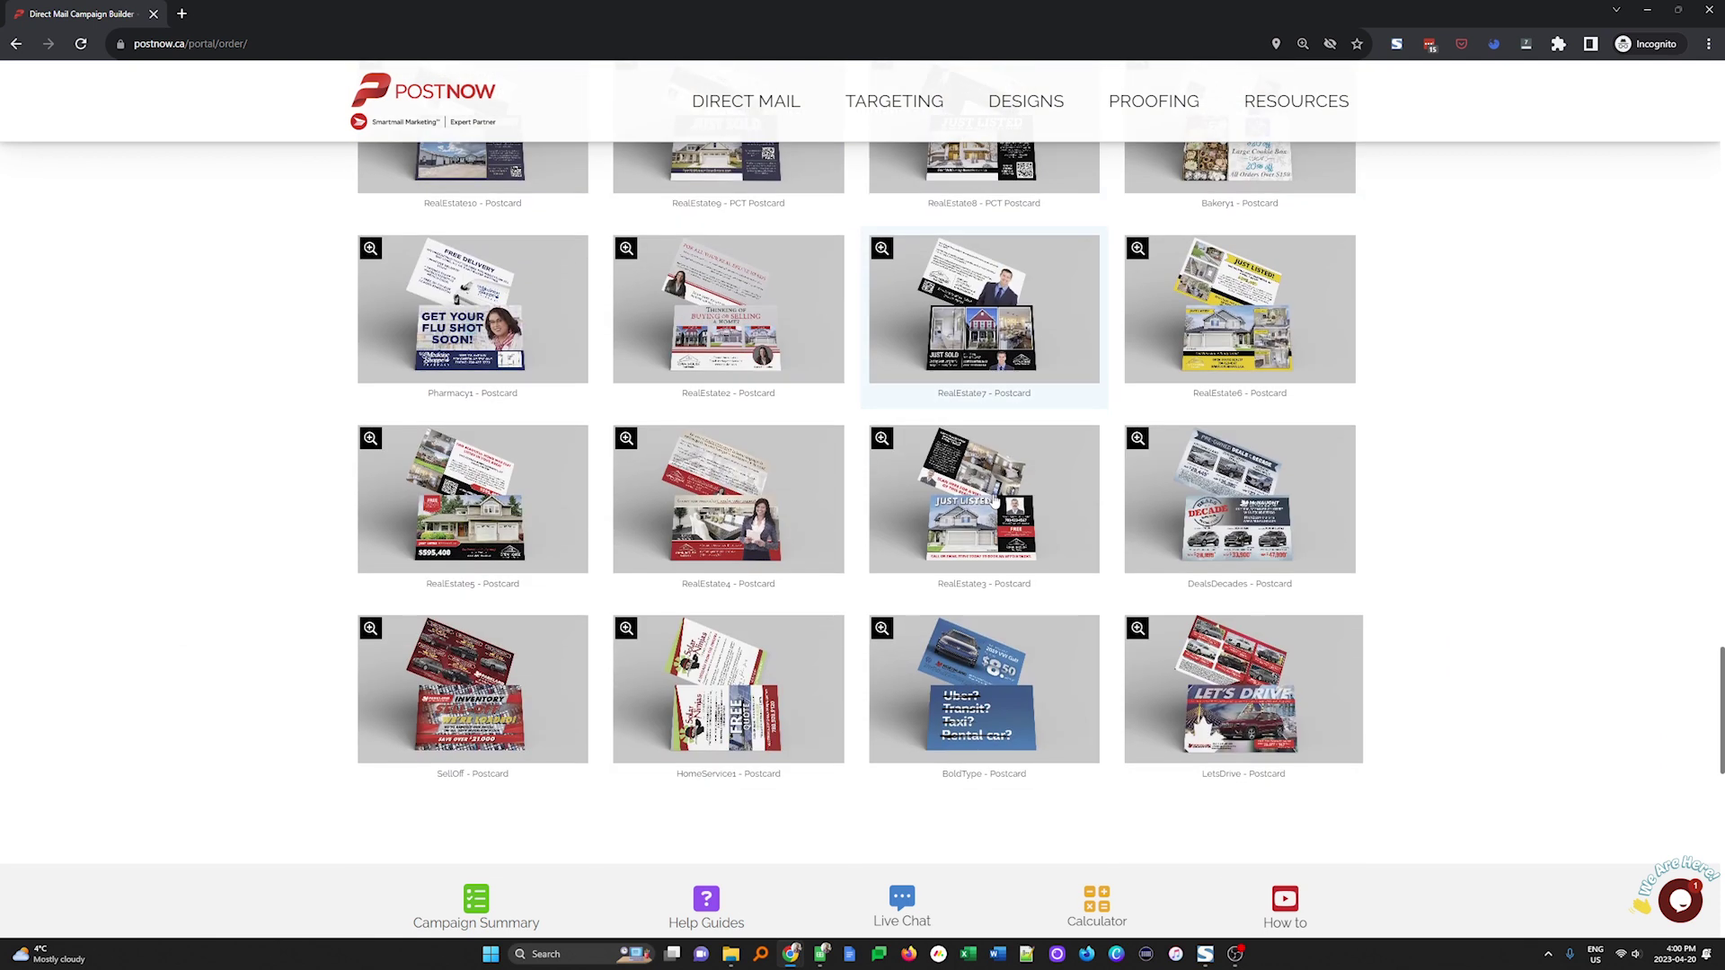
scroll(995, 499, down, 6)
click(1045, 474)
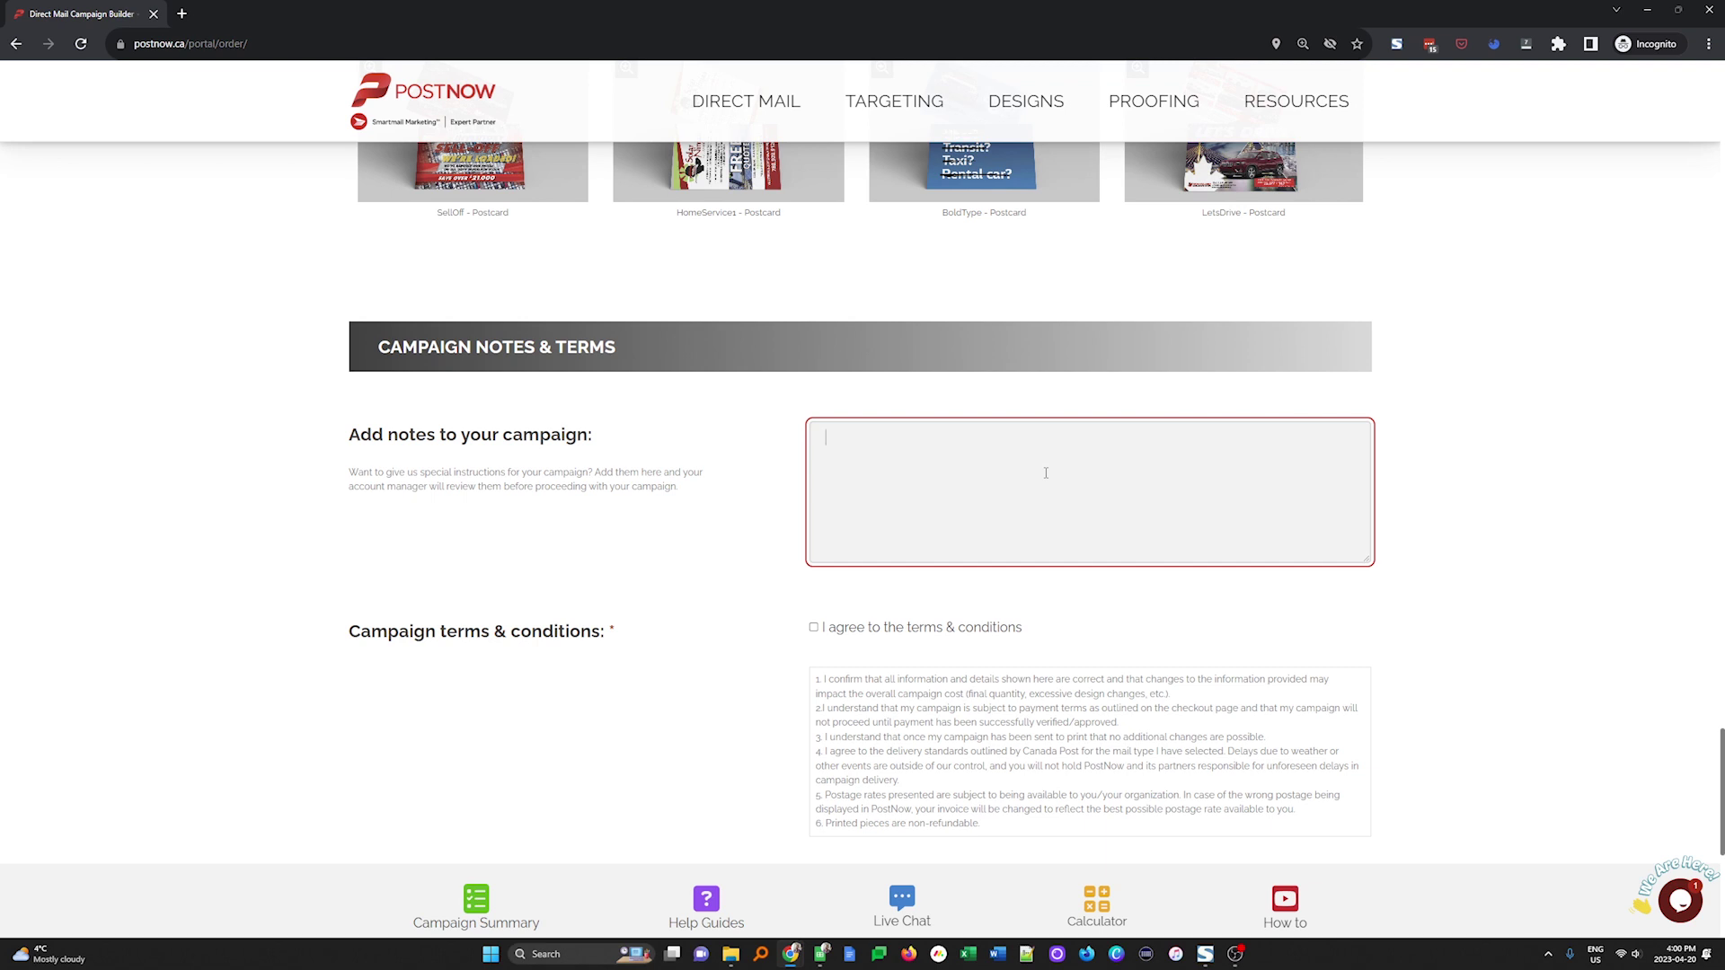
text(This is just a demo.)
click(813, 627)
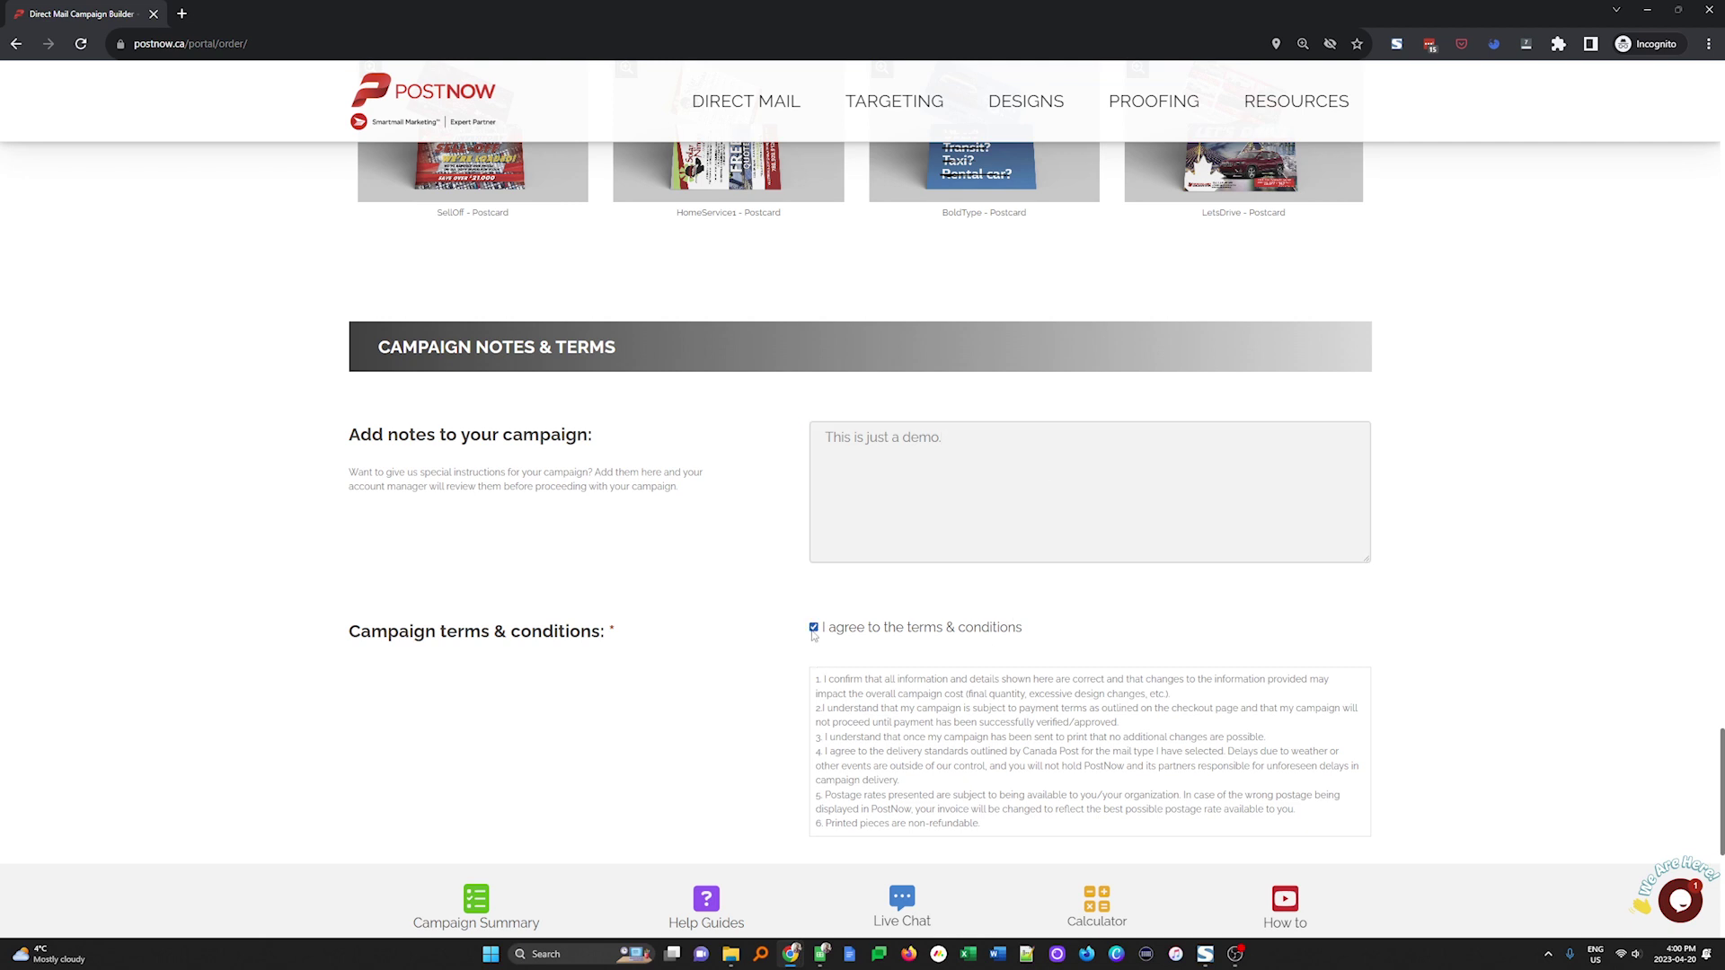
scroll(816, 637, down, 5)
scroll(844, 614, up, 1)
click(793, 595)
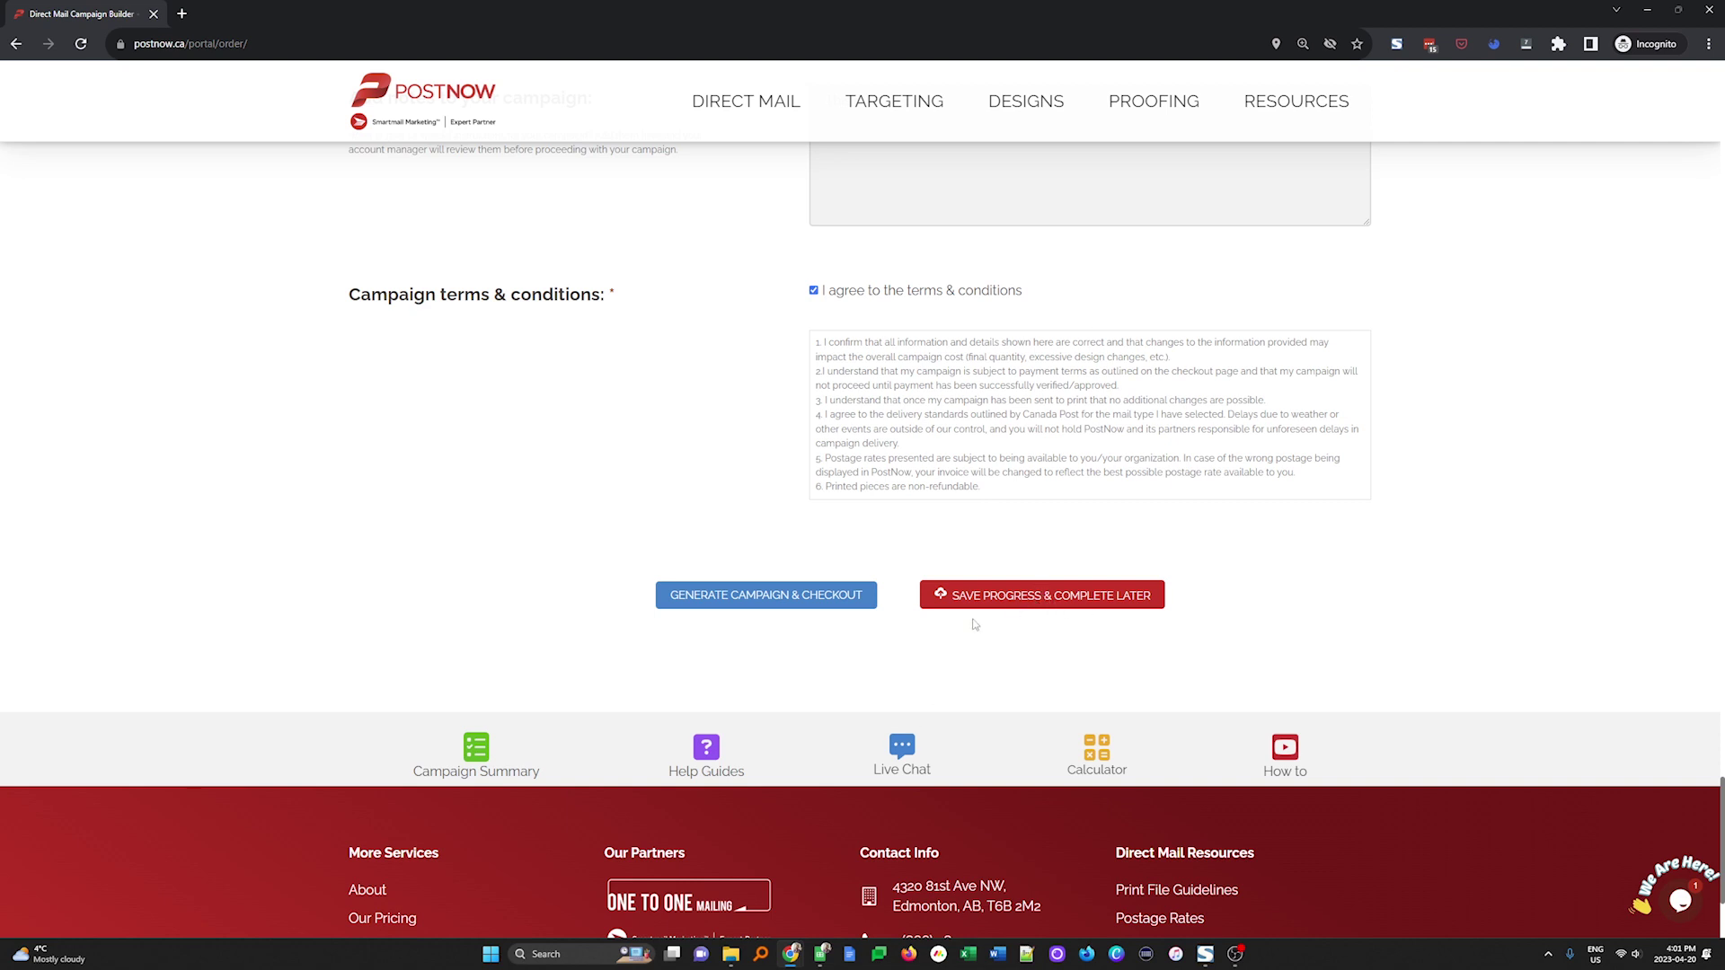
Proceed to checkout and review the 7500-piece order's billing details and $2,972.813 total with GST
click(806, 599)
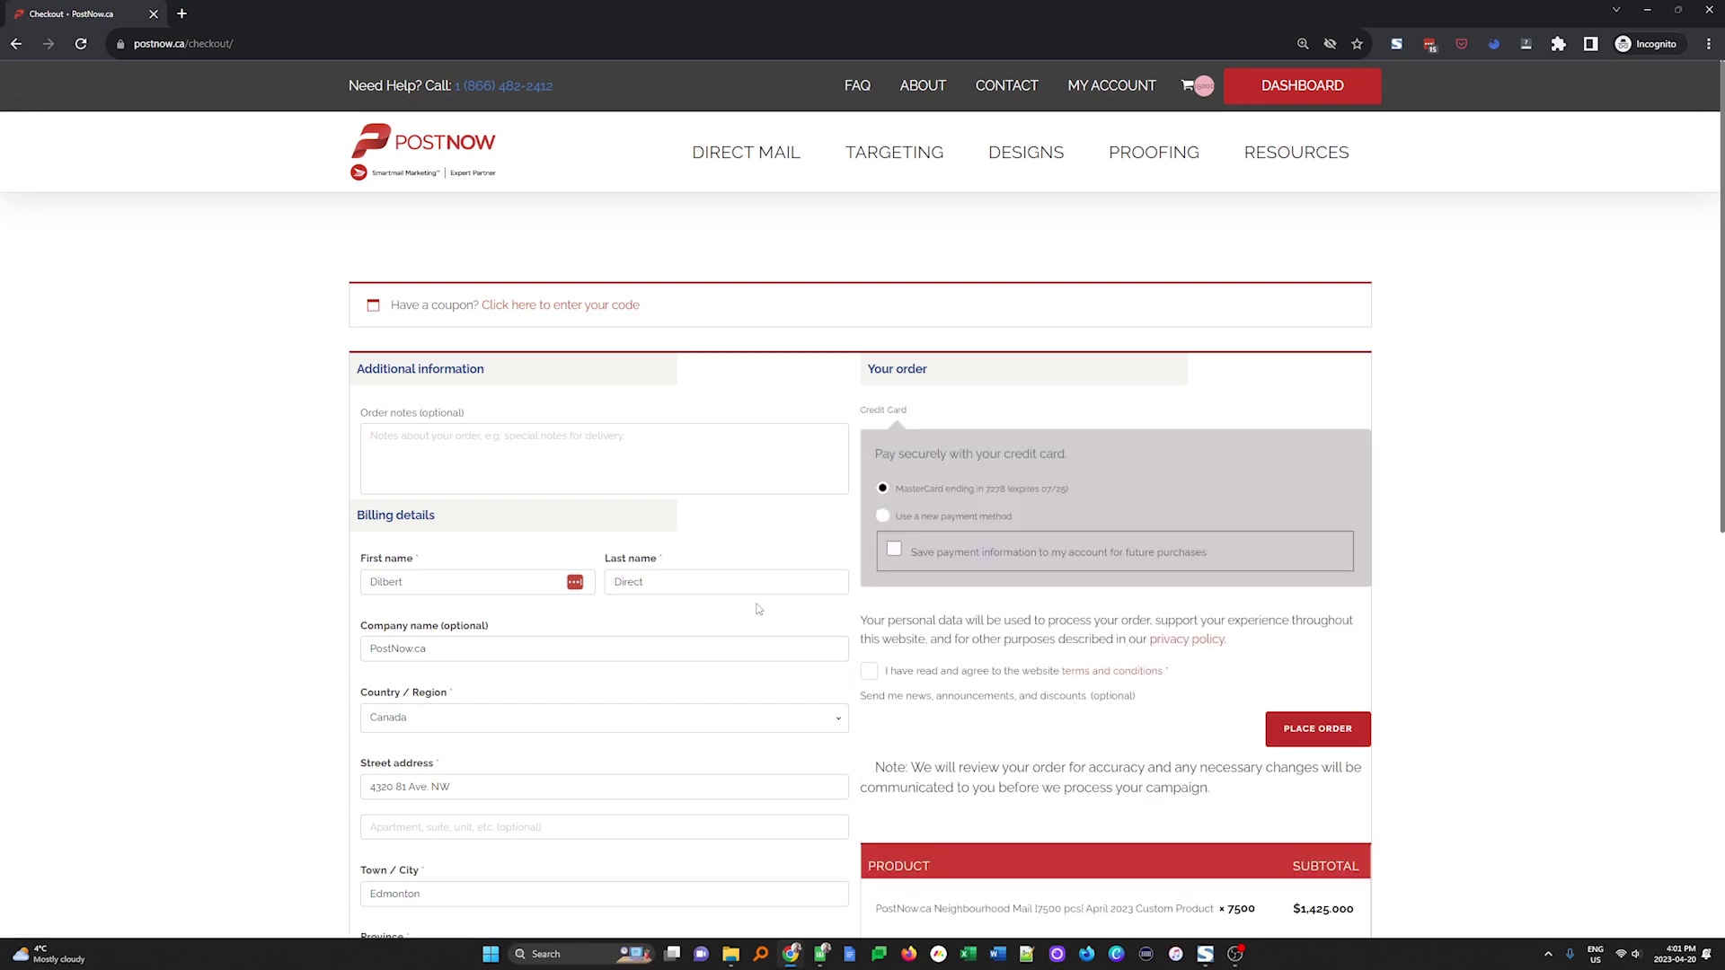
scroll(757, 615, down, 4)
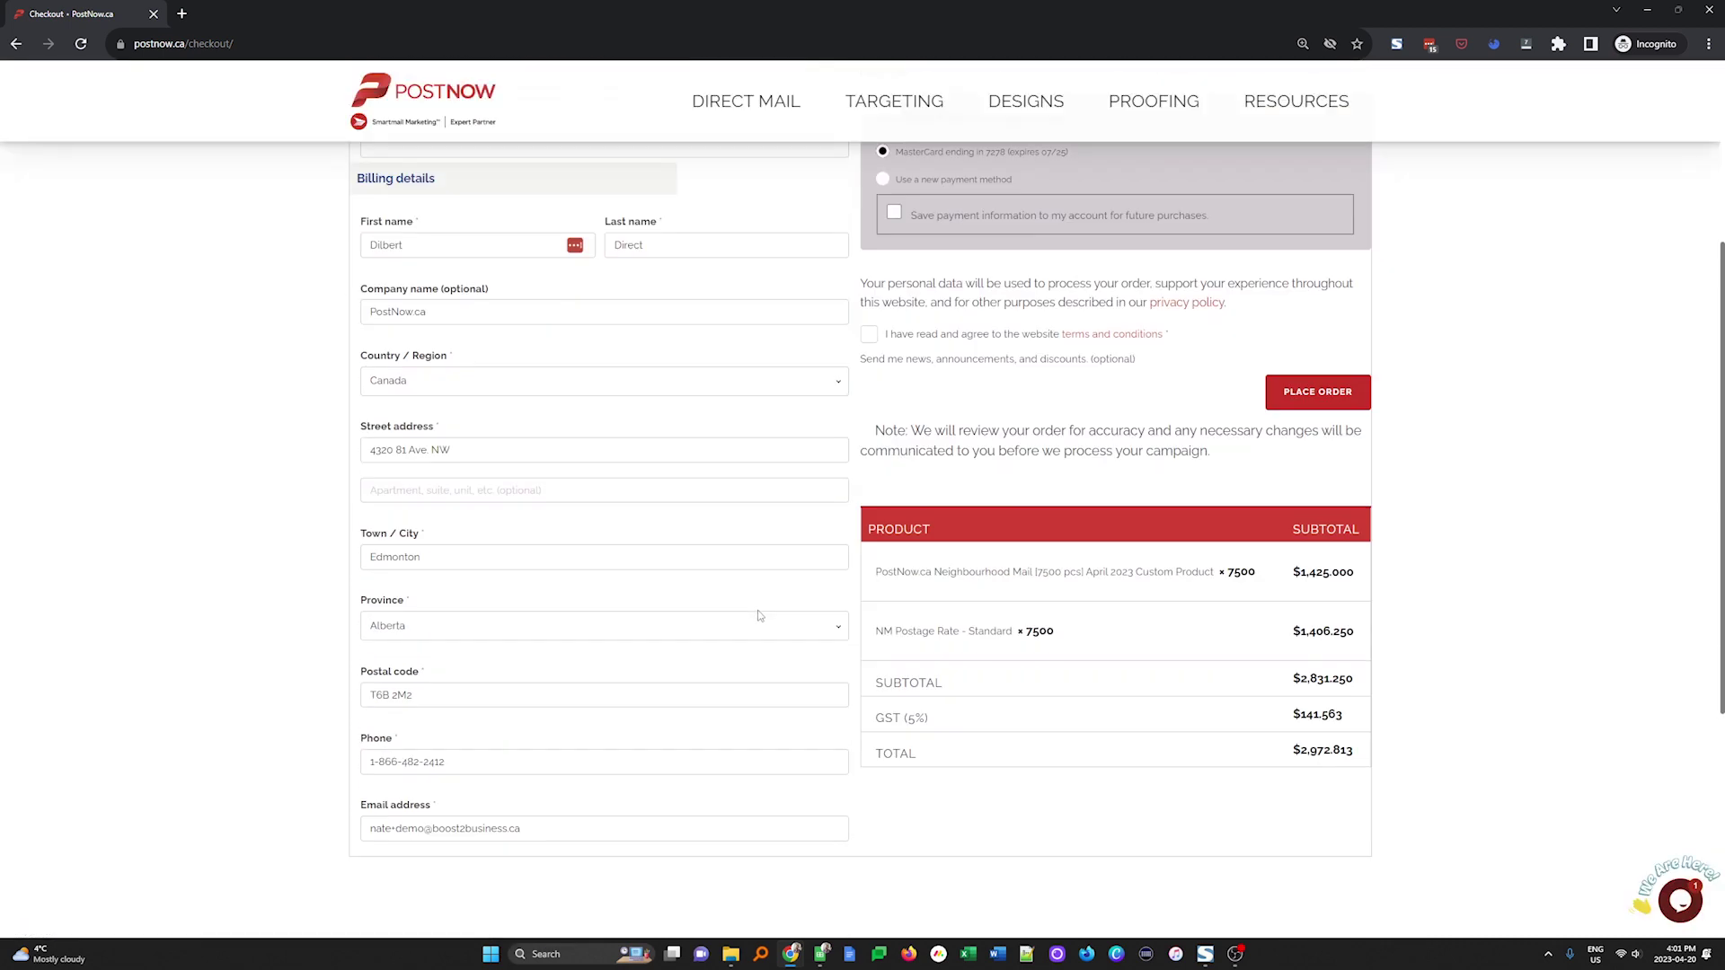
scroll(1340, 763, up, 4)
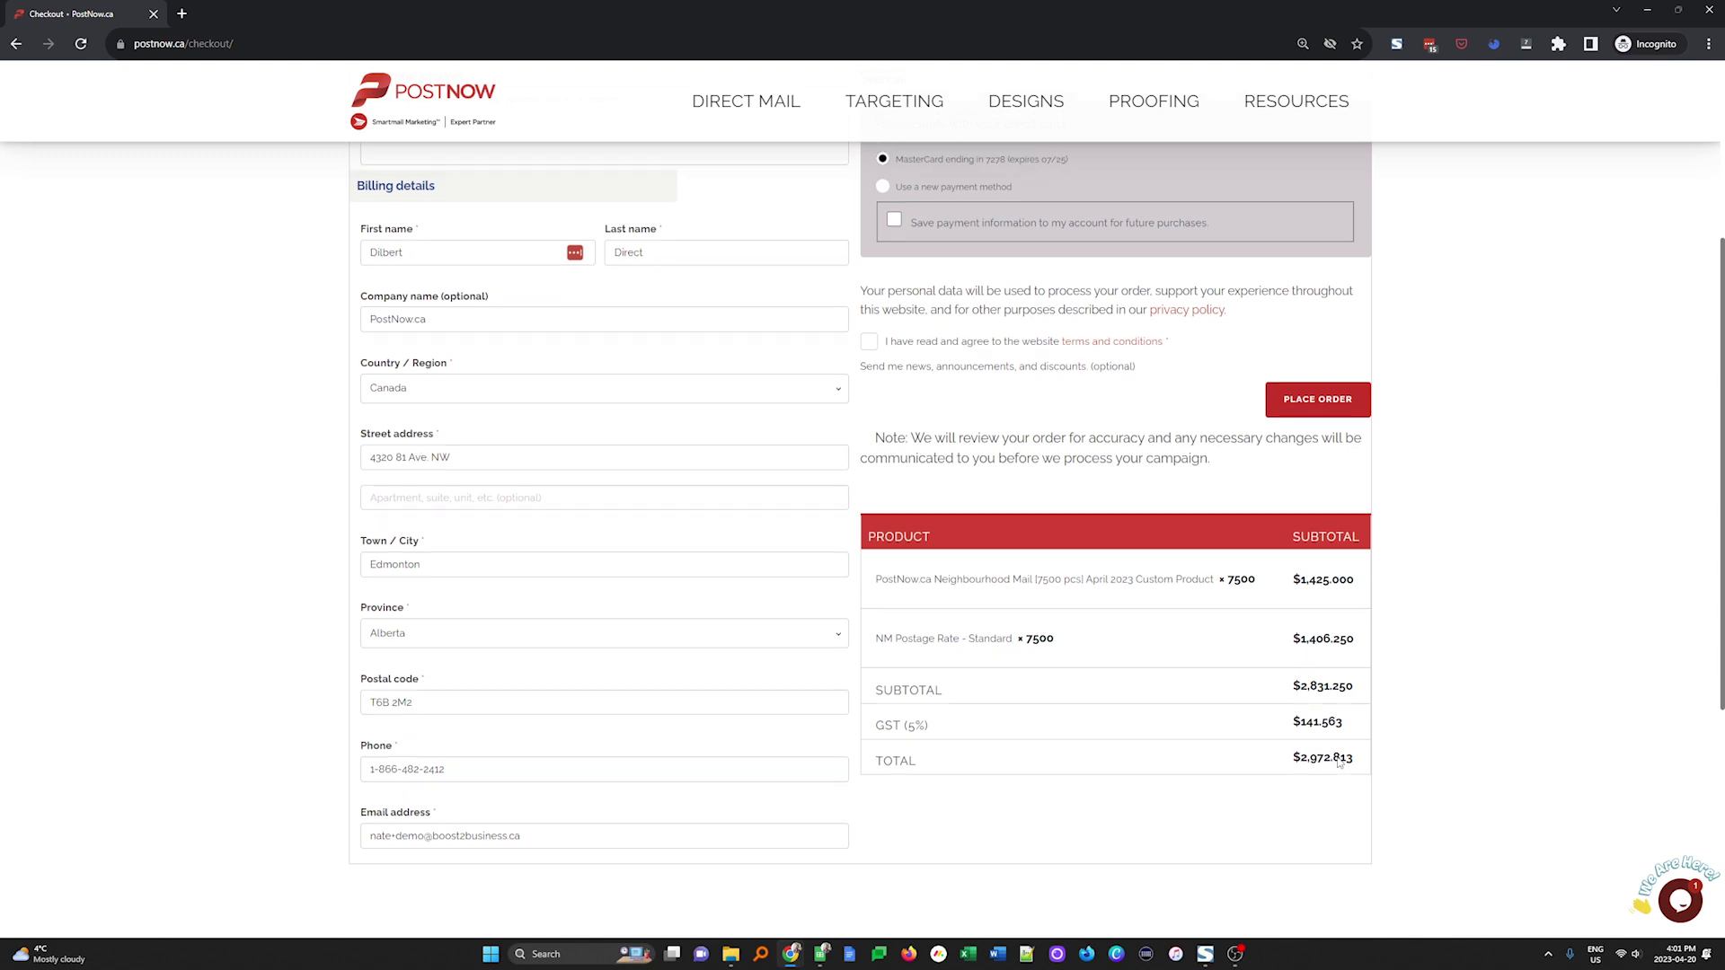
scroll(573, 618, down, 4)
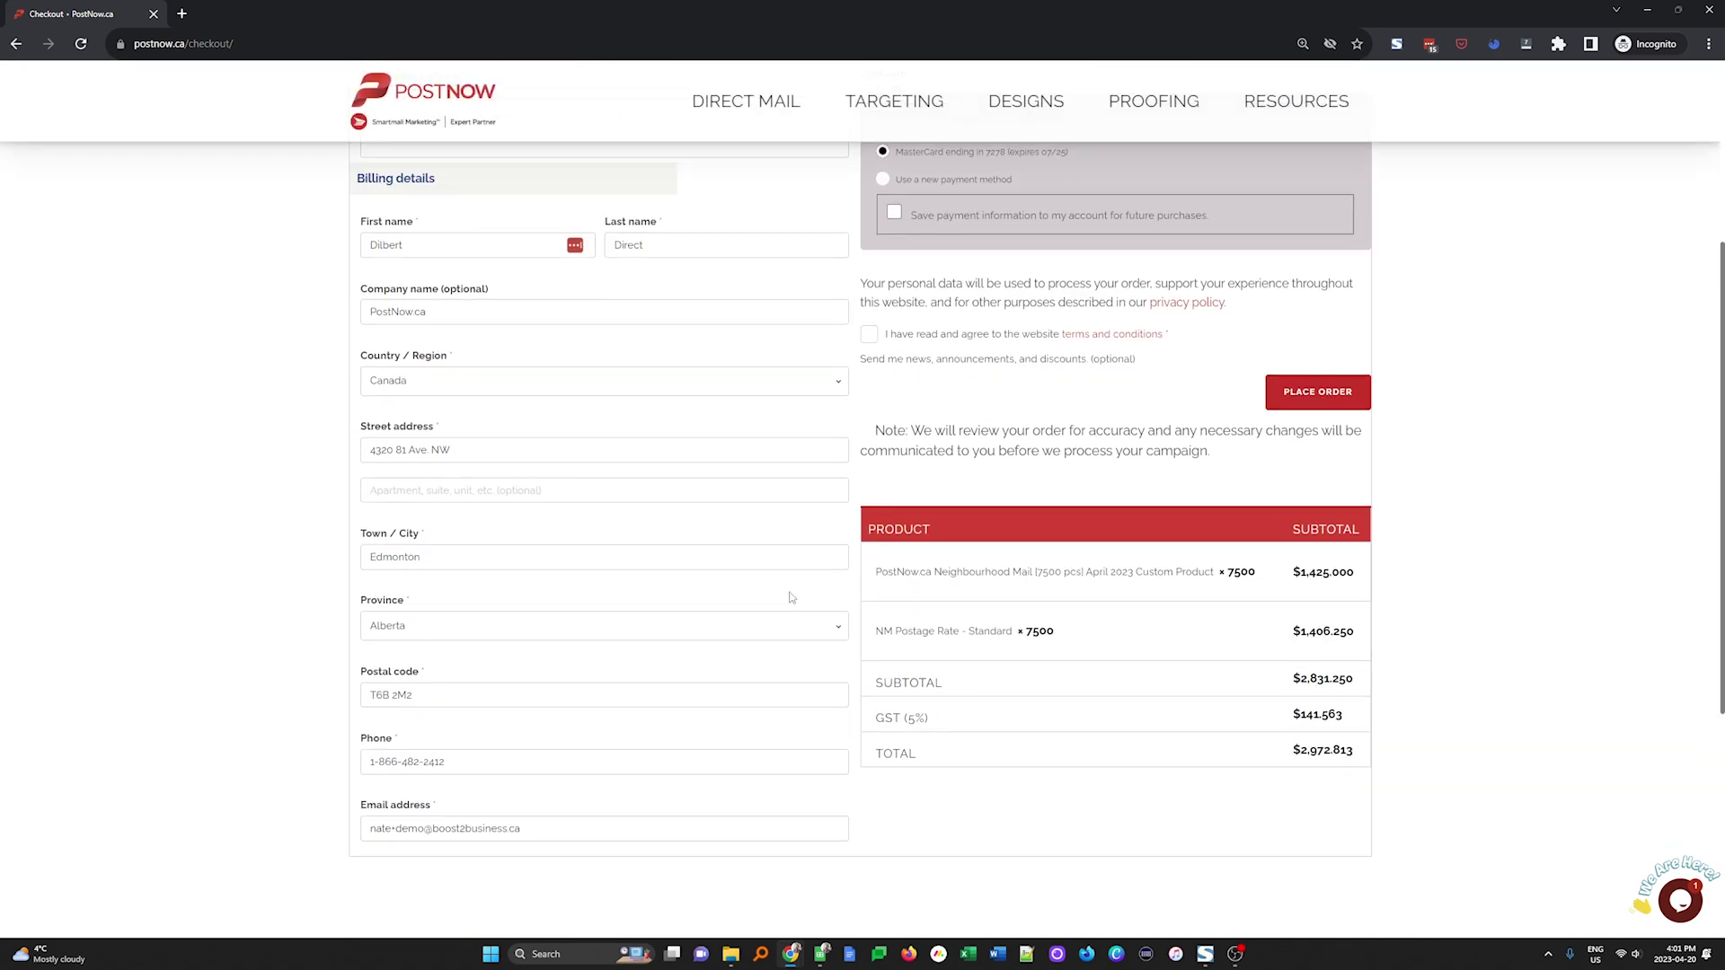
scroll(790, 597, up, 4)
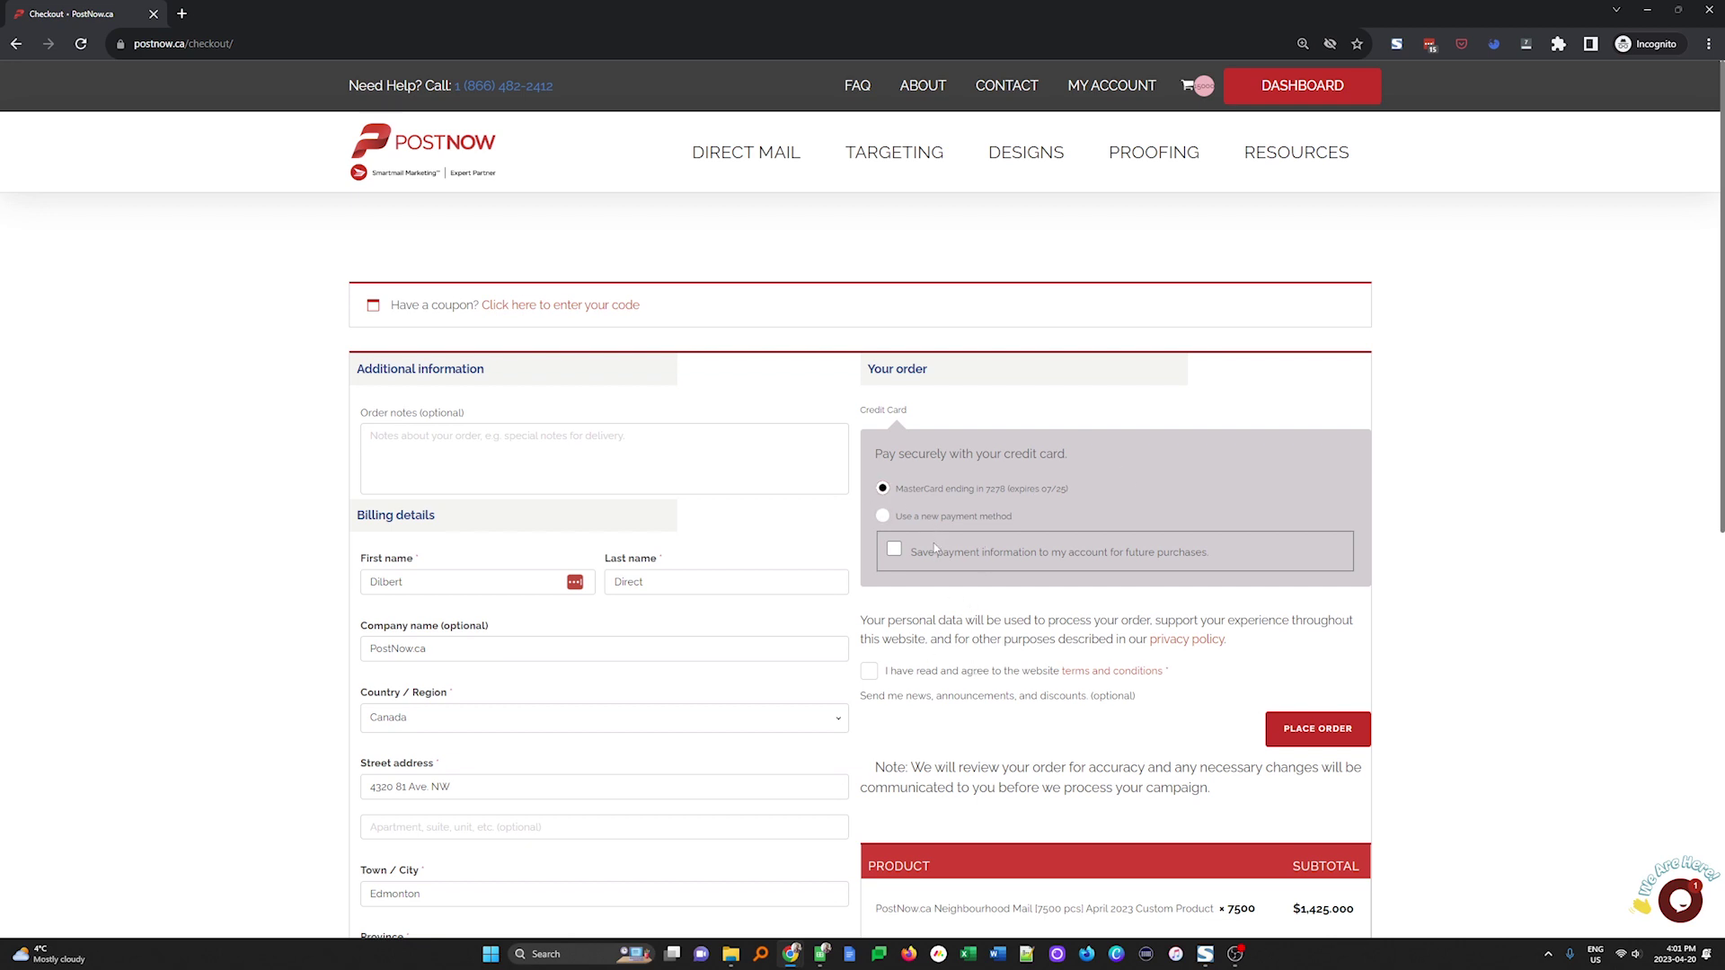
Paste and apply a coupon code reducing the total to $0.000, then place the order
click(557, 305)
click(540, 409)
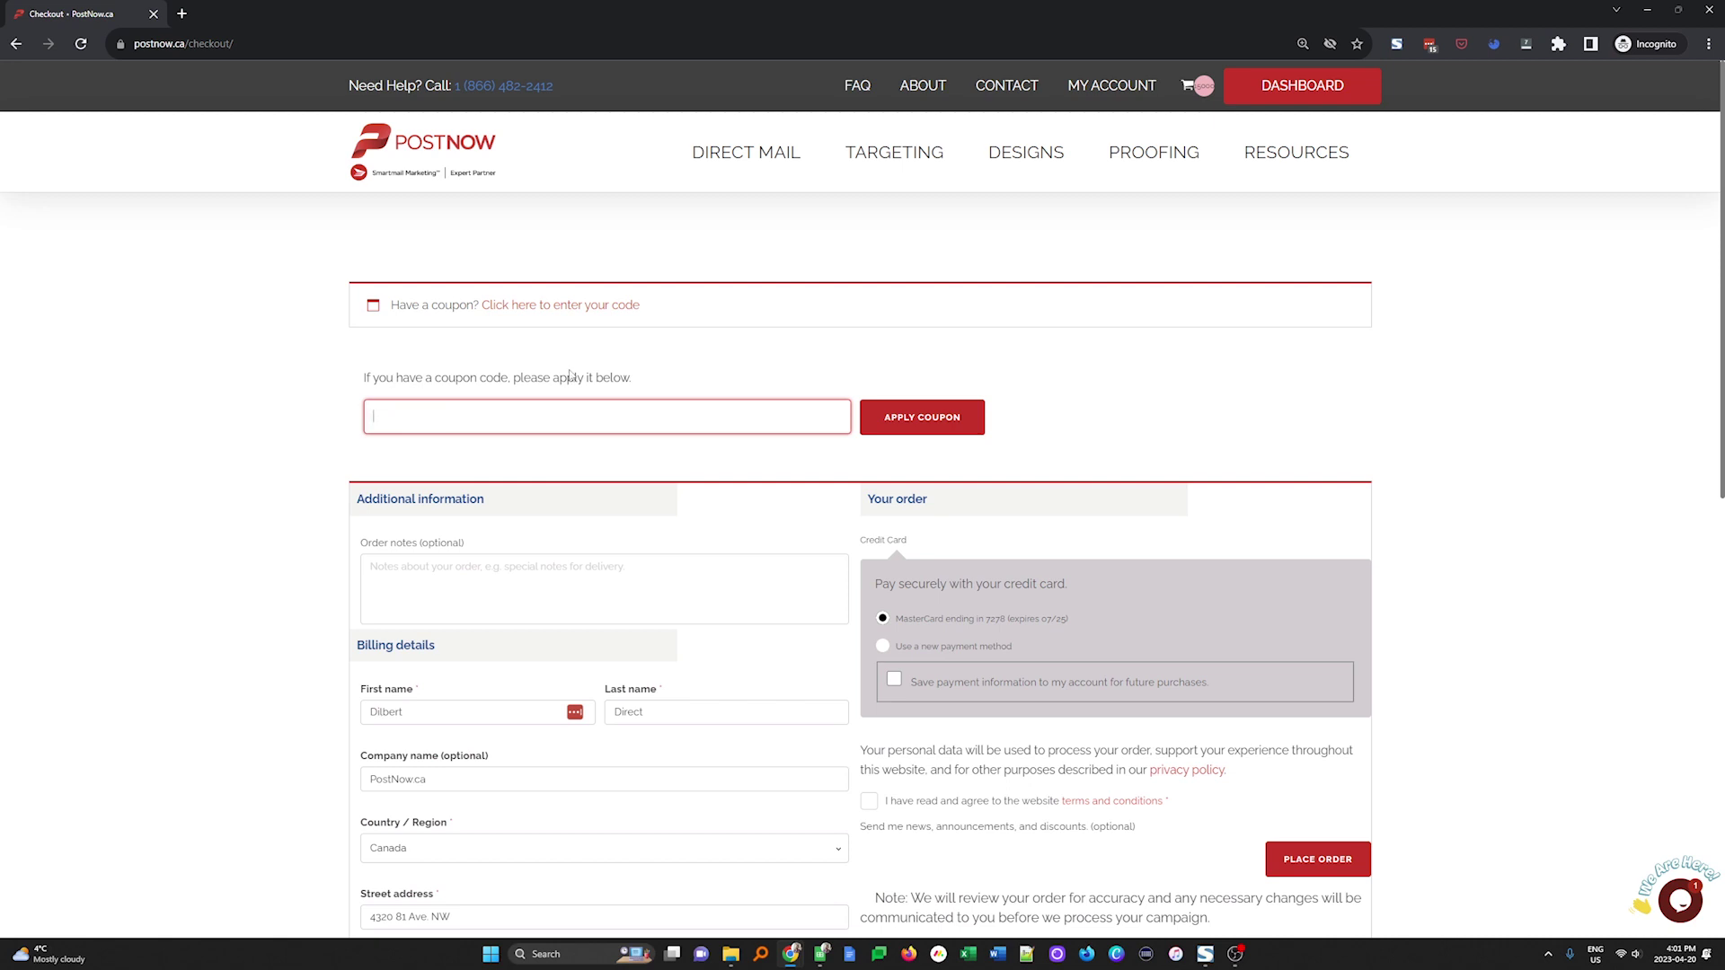
click(867, 404)
scroll(979, 414, down, 3)
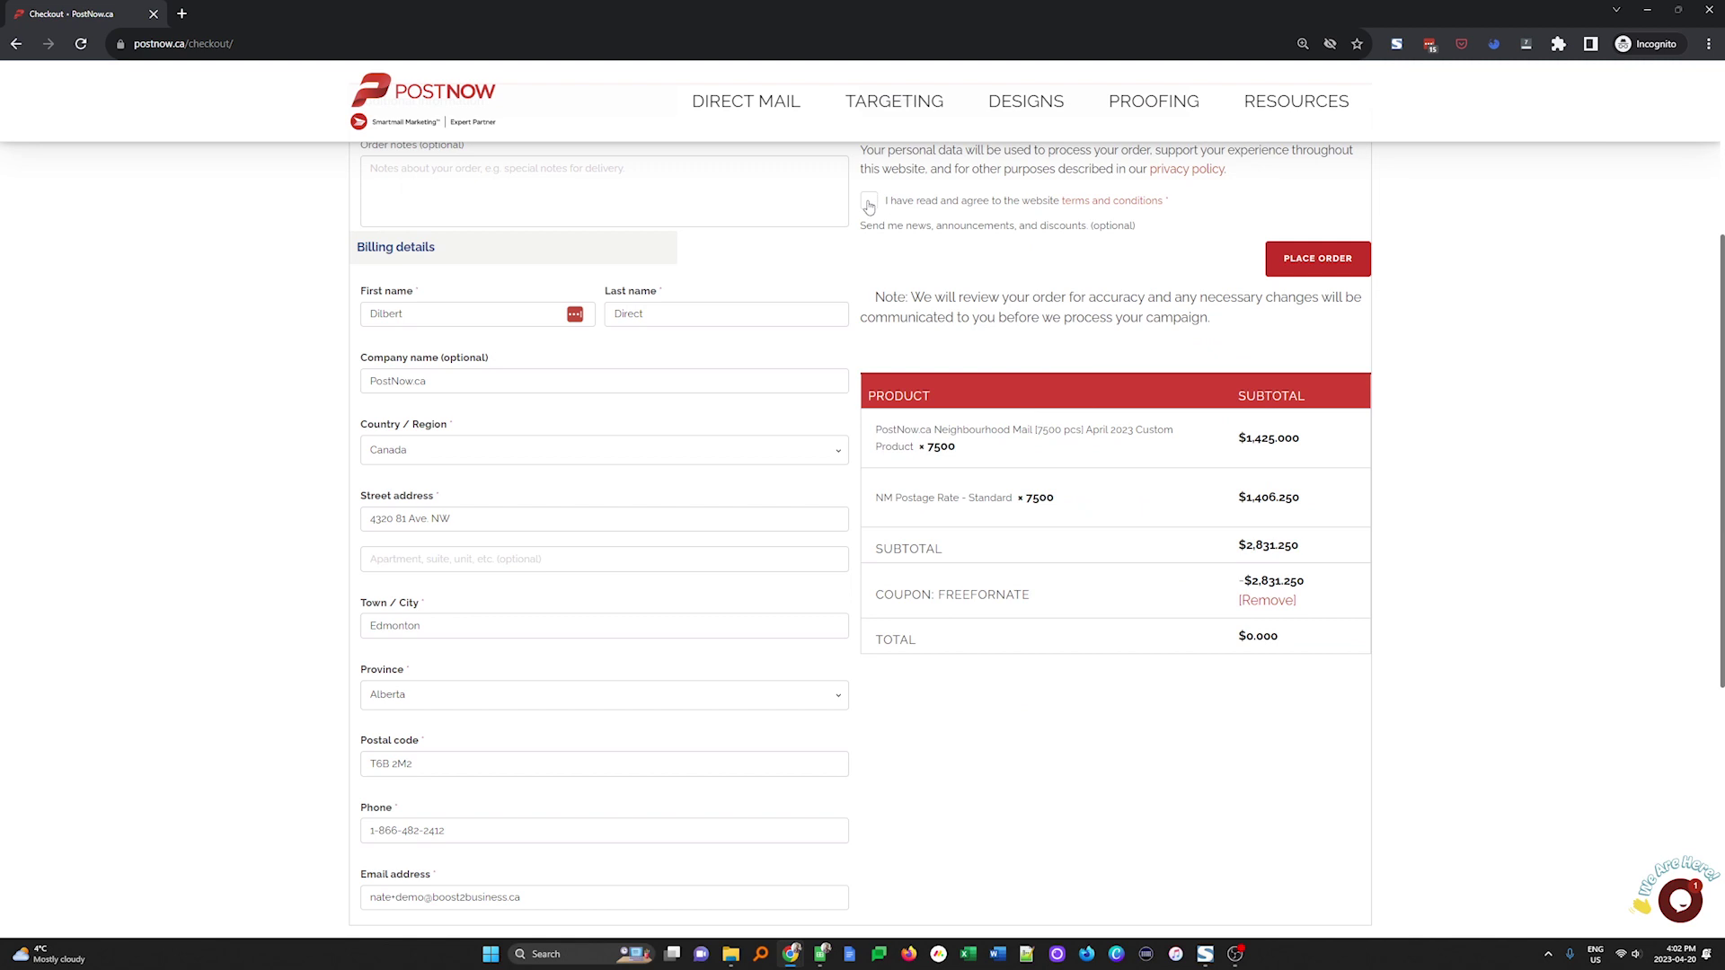
scroll(940, 333, up, 4)
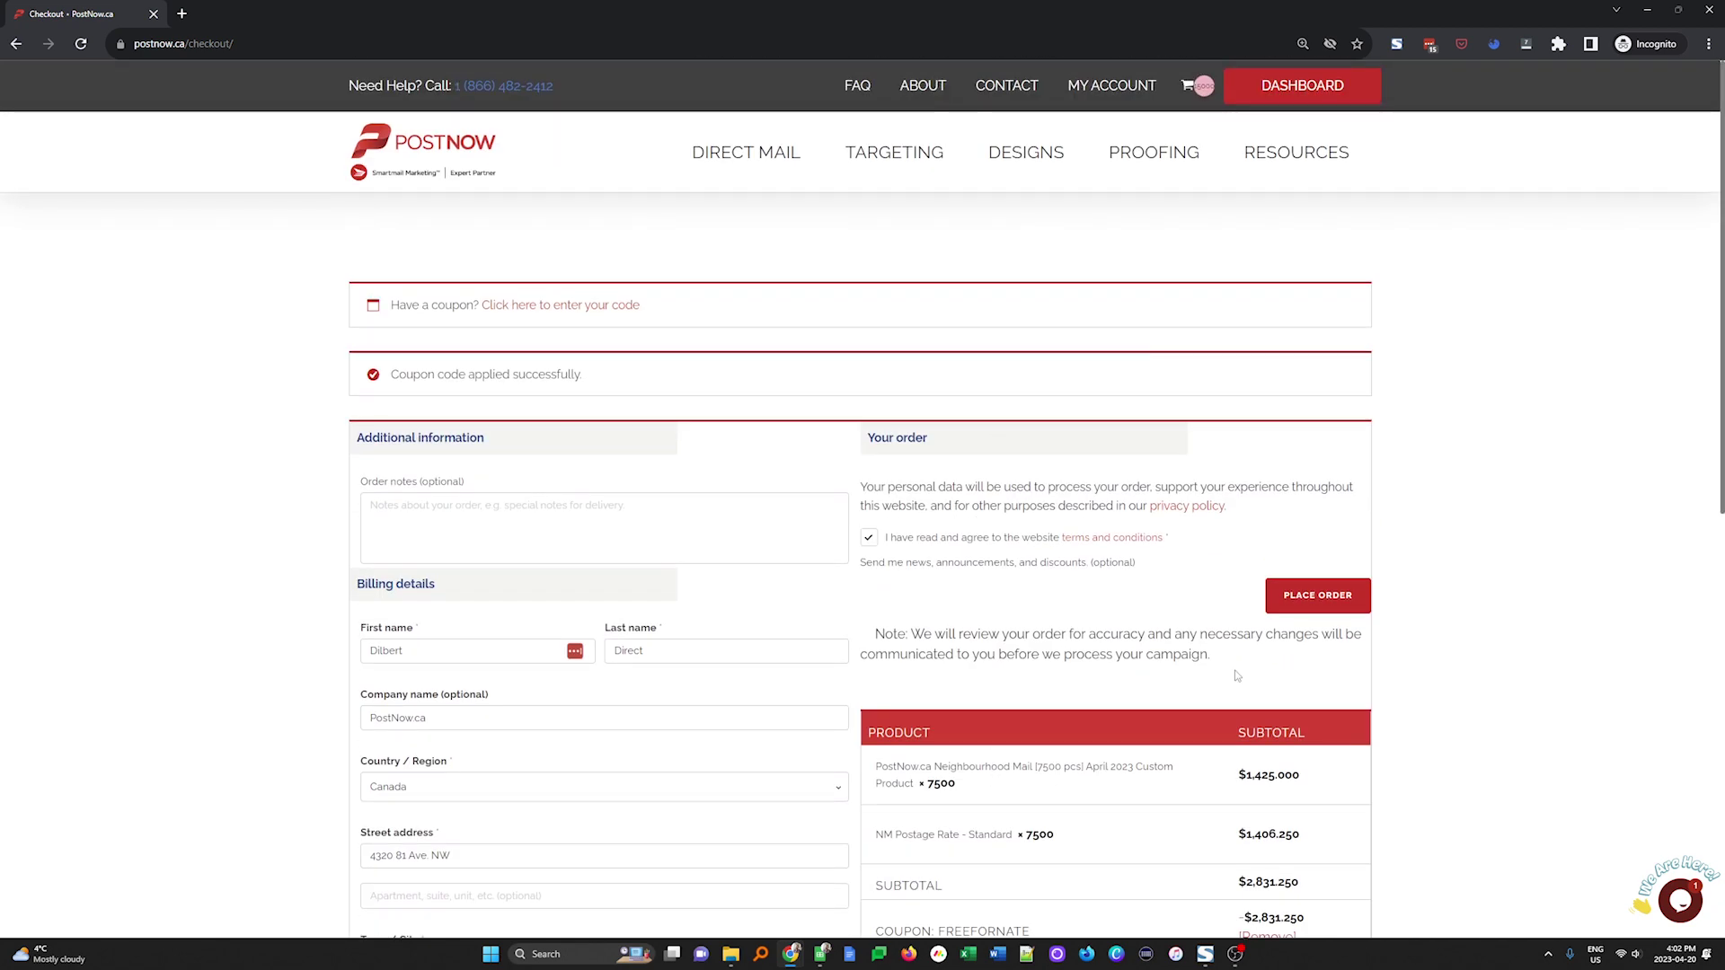
click(1321, 596)
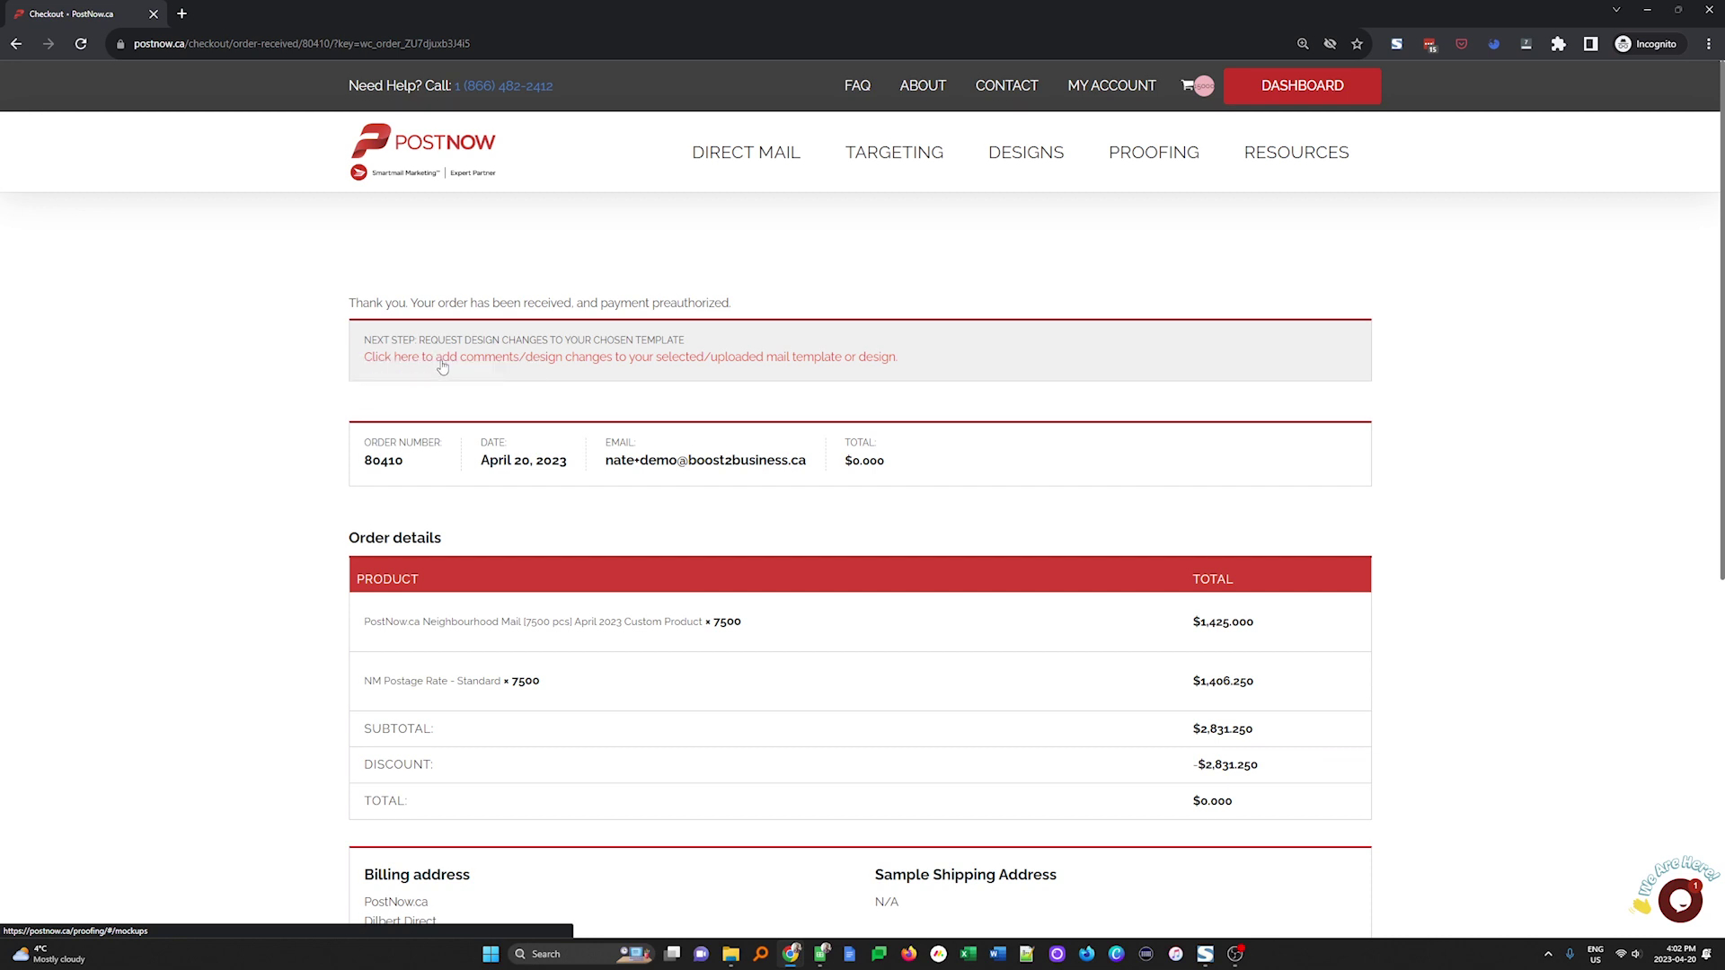
From the design comments page, open PROOF 1 of the Neighbourhood Mail 7500 pcs mockup
click(442, 365)
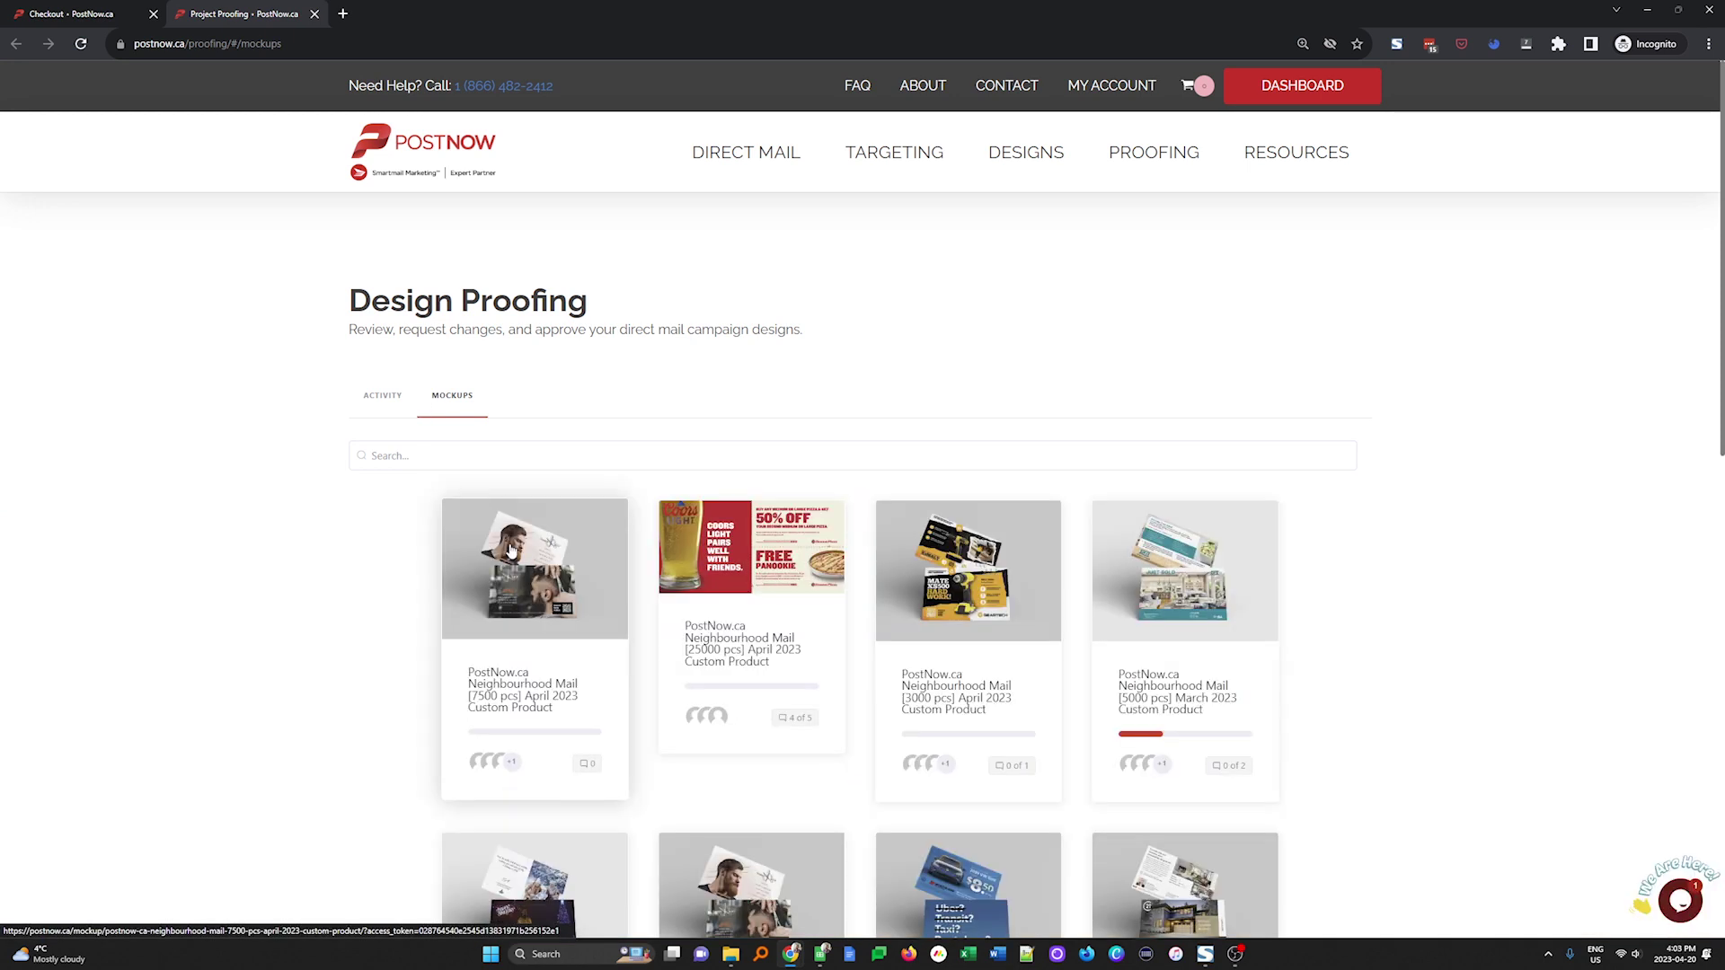
click(532, 638)
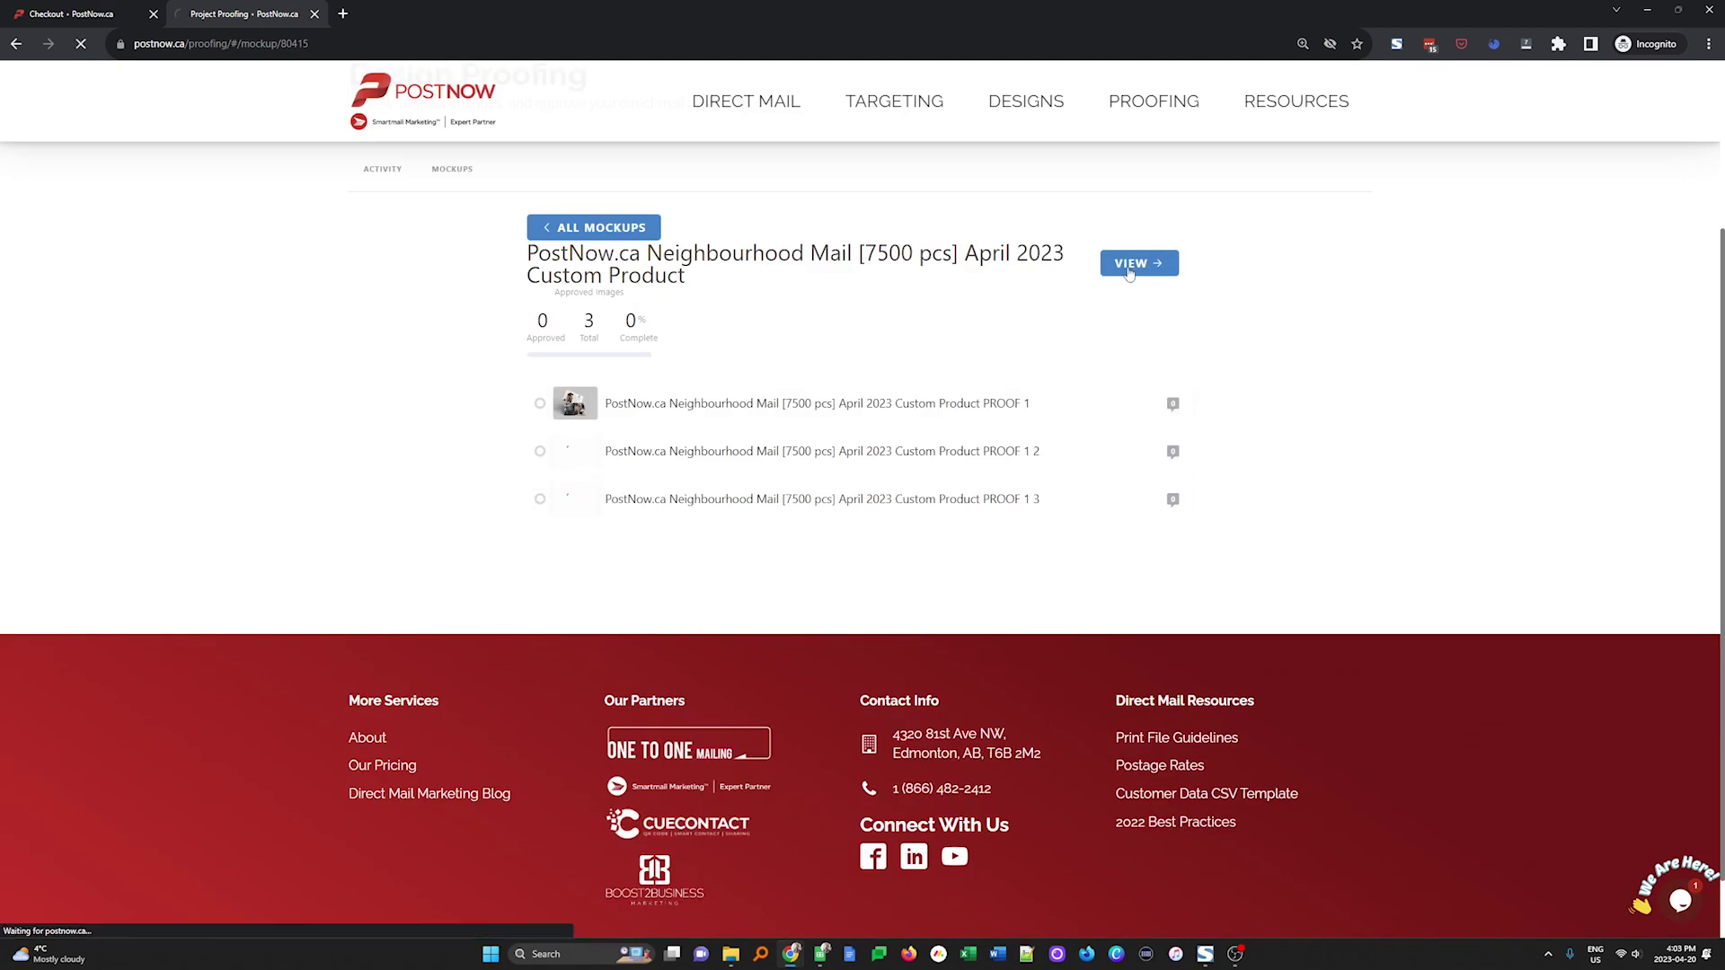
click(1129, 266)
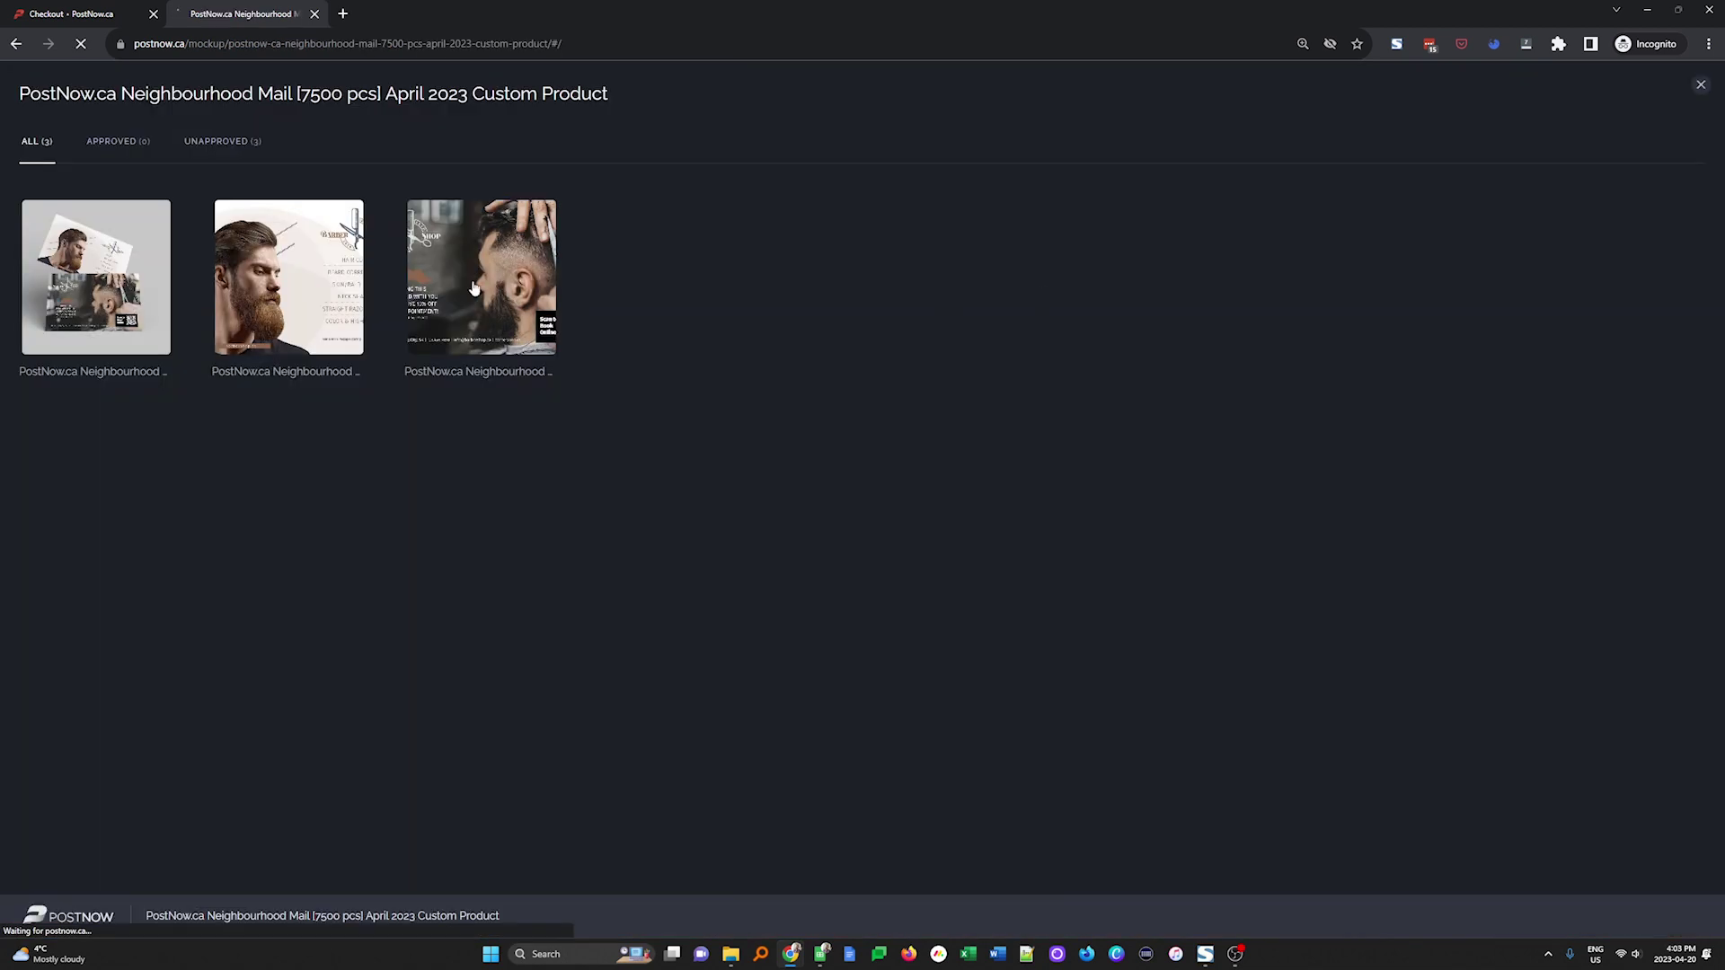
click(96, 276)
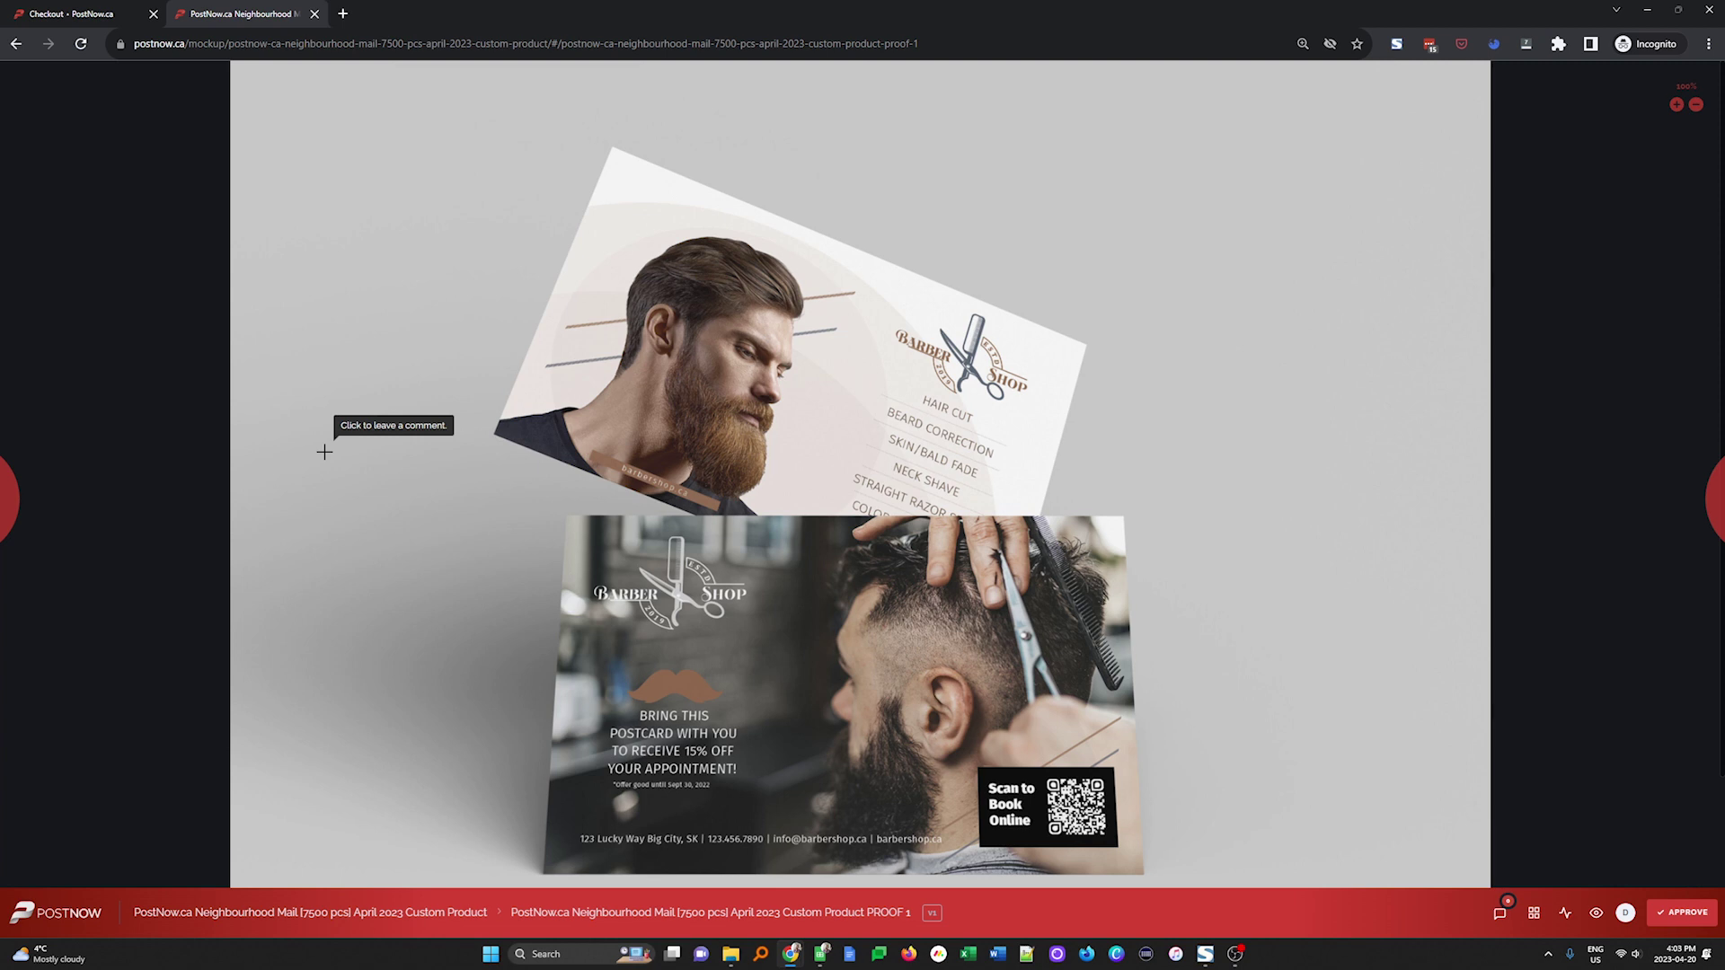
Back on the card front proof, pin the comment 'Add my dommenty t' on the man's face
click(1704, 519)
click(1701, 503)
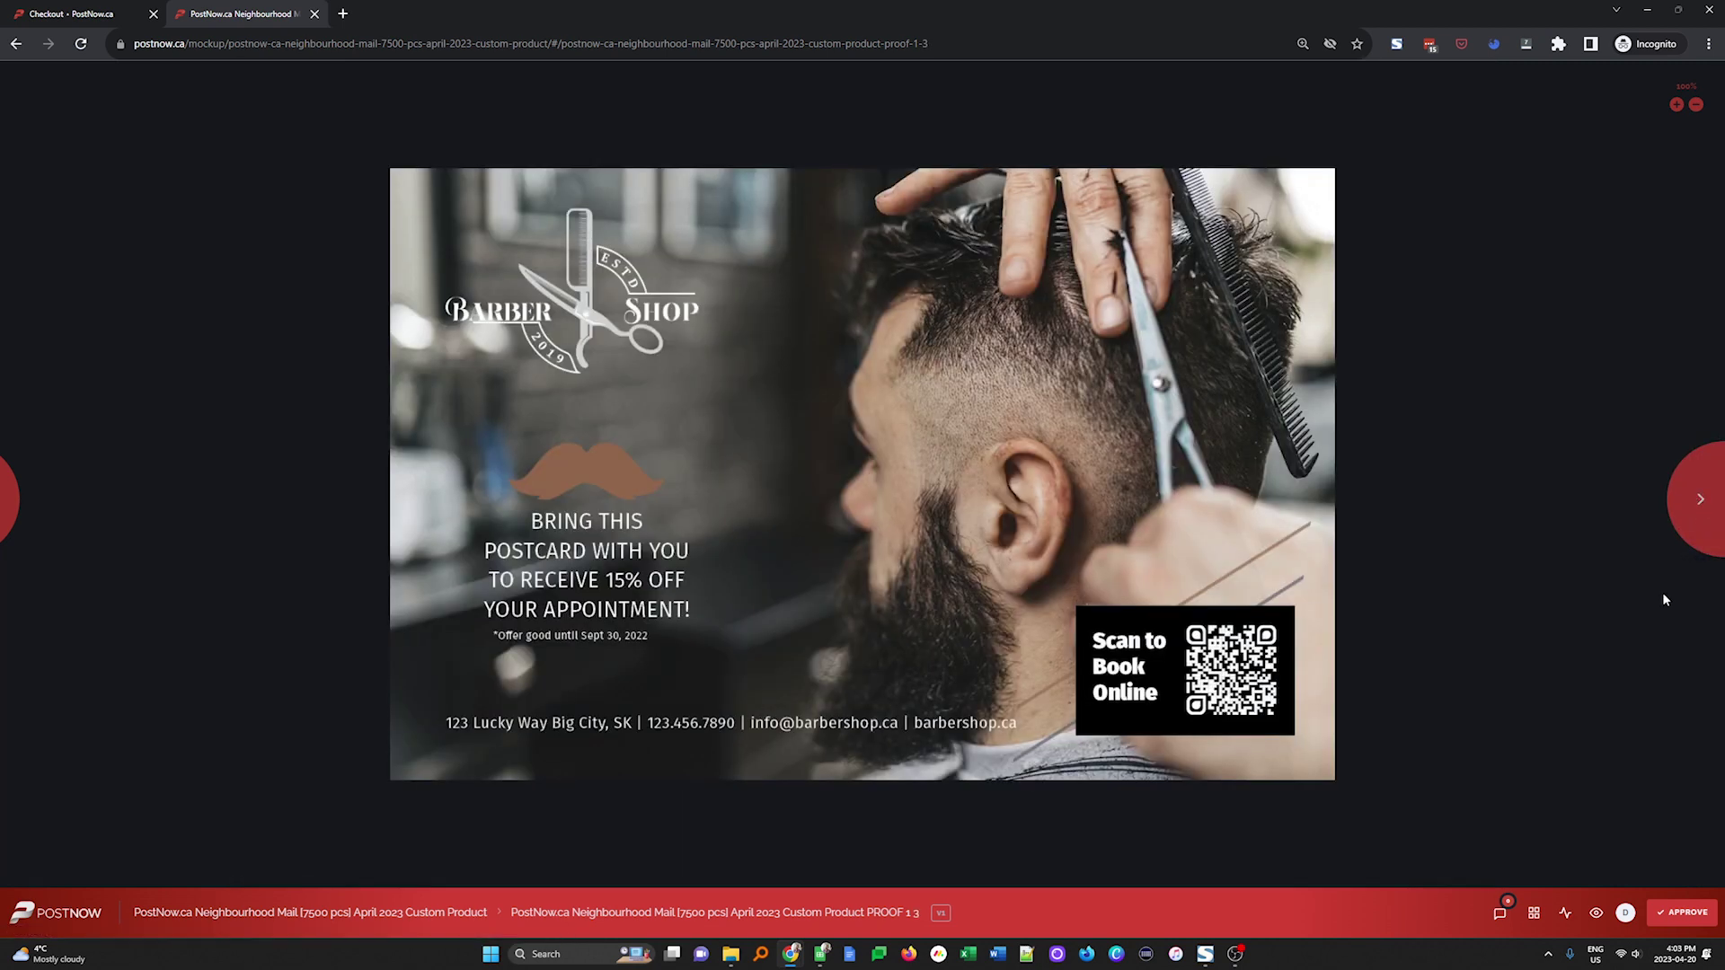
click(30, 550)
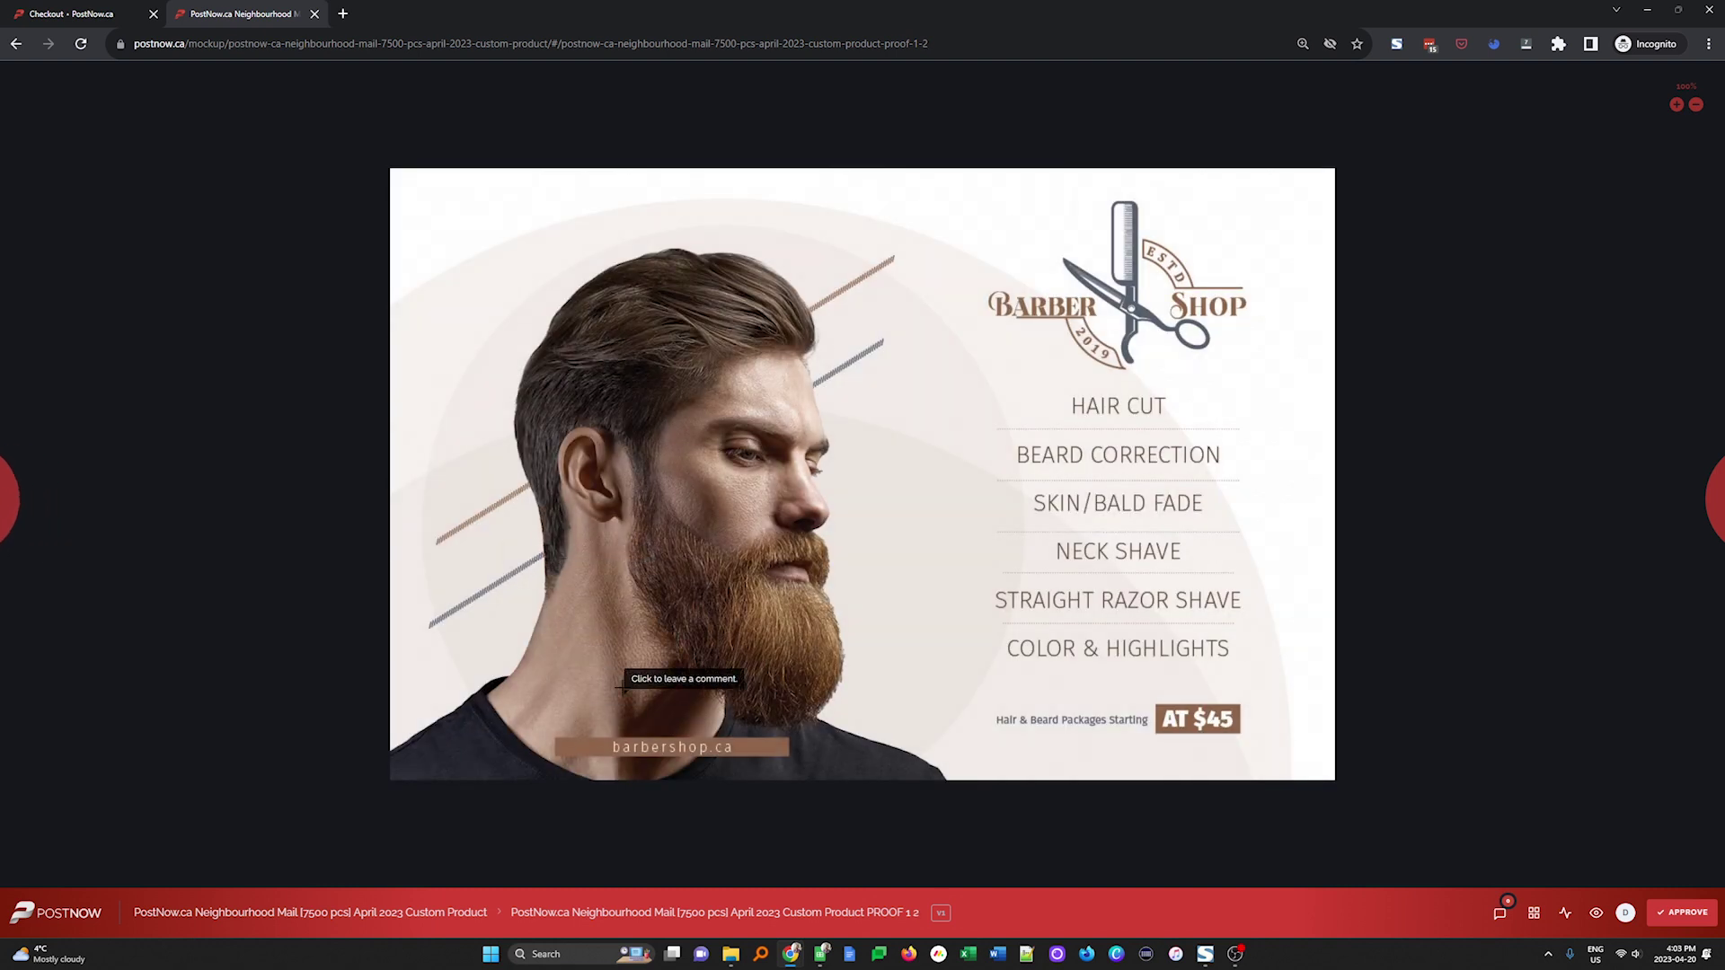
click(689, 440)
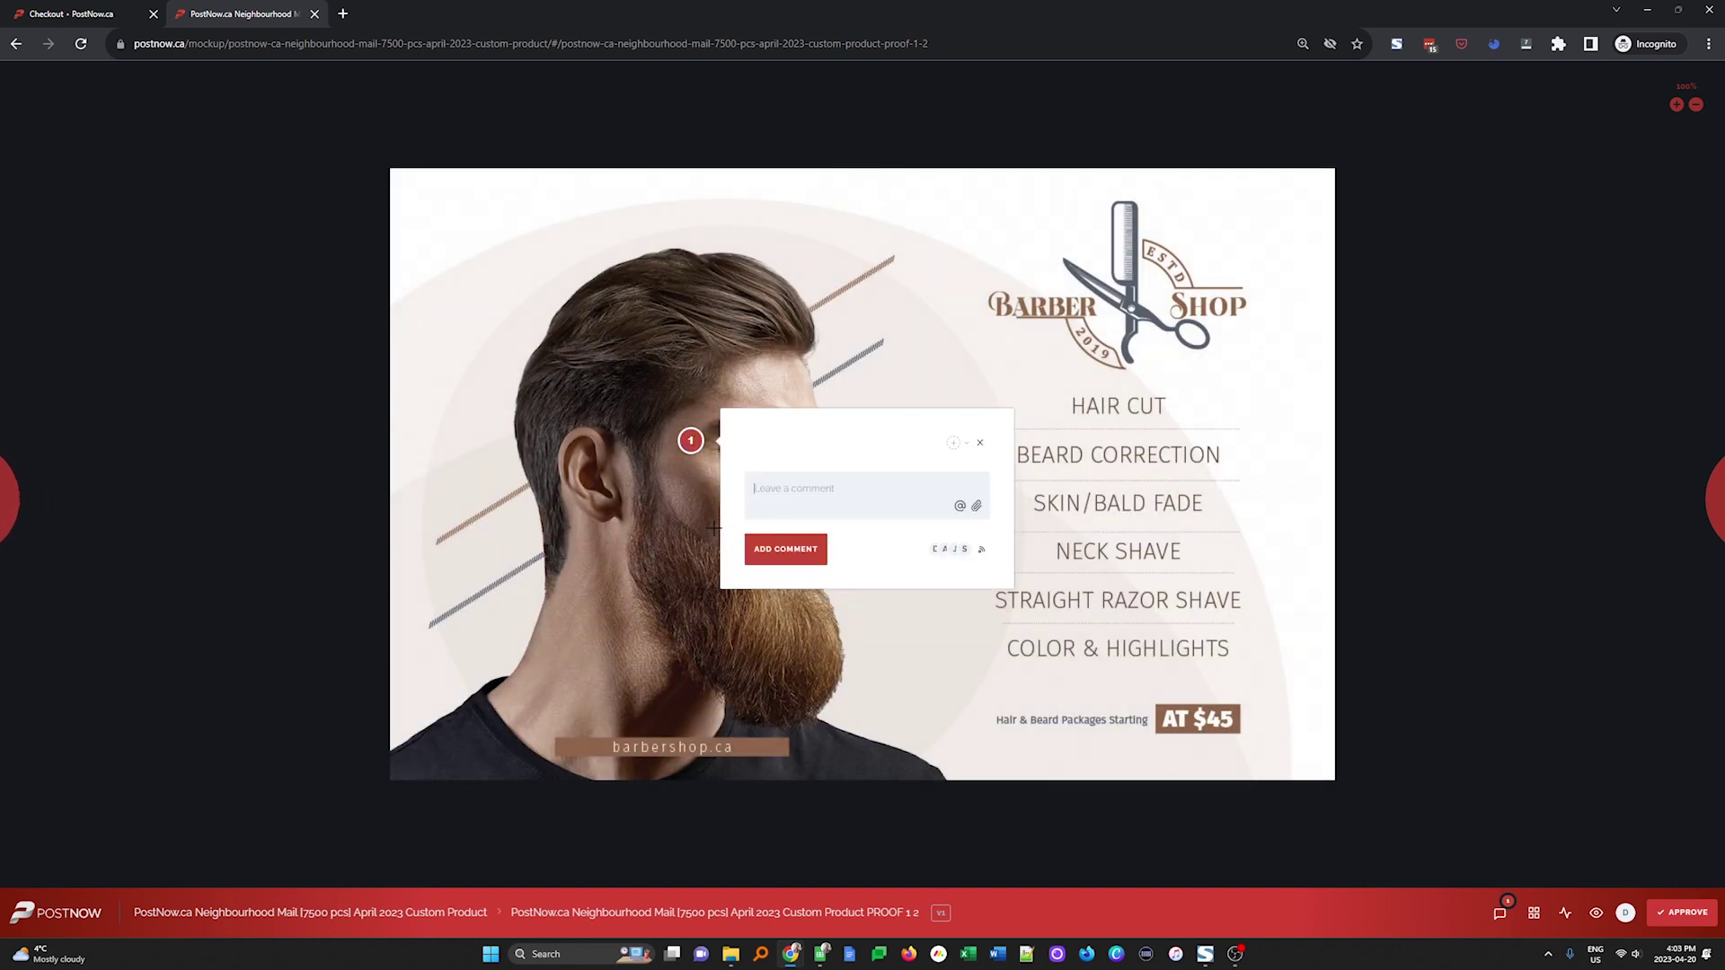
text(Add my dommenty text)
click(787, 550)
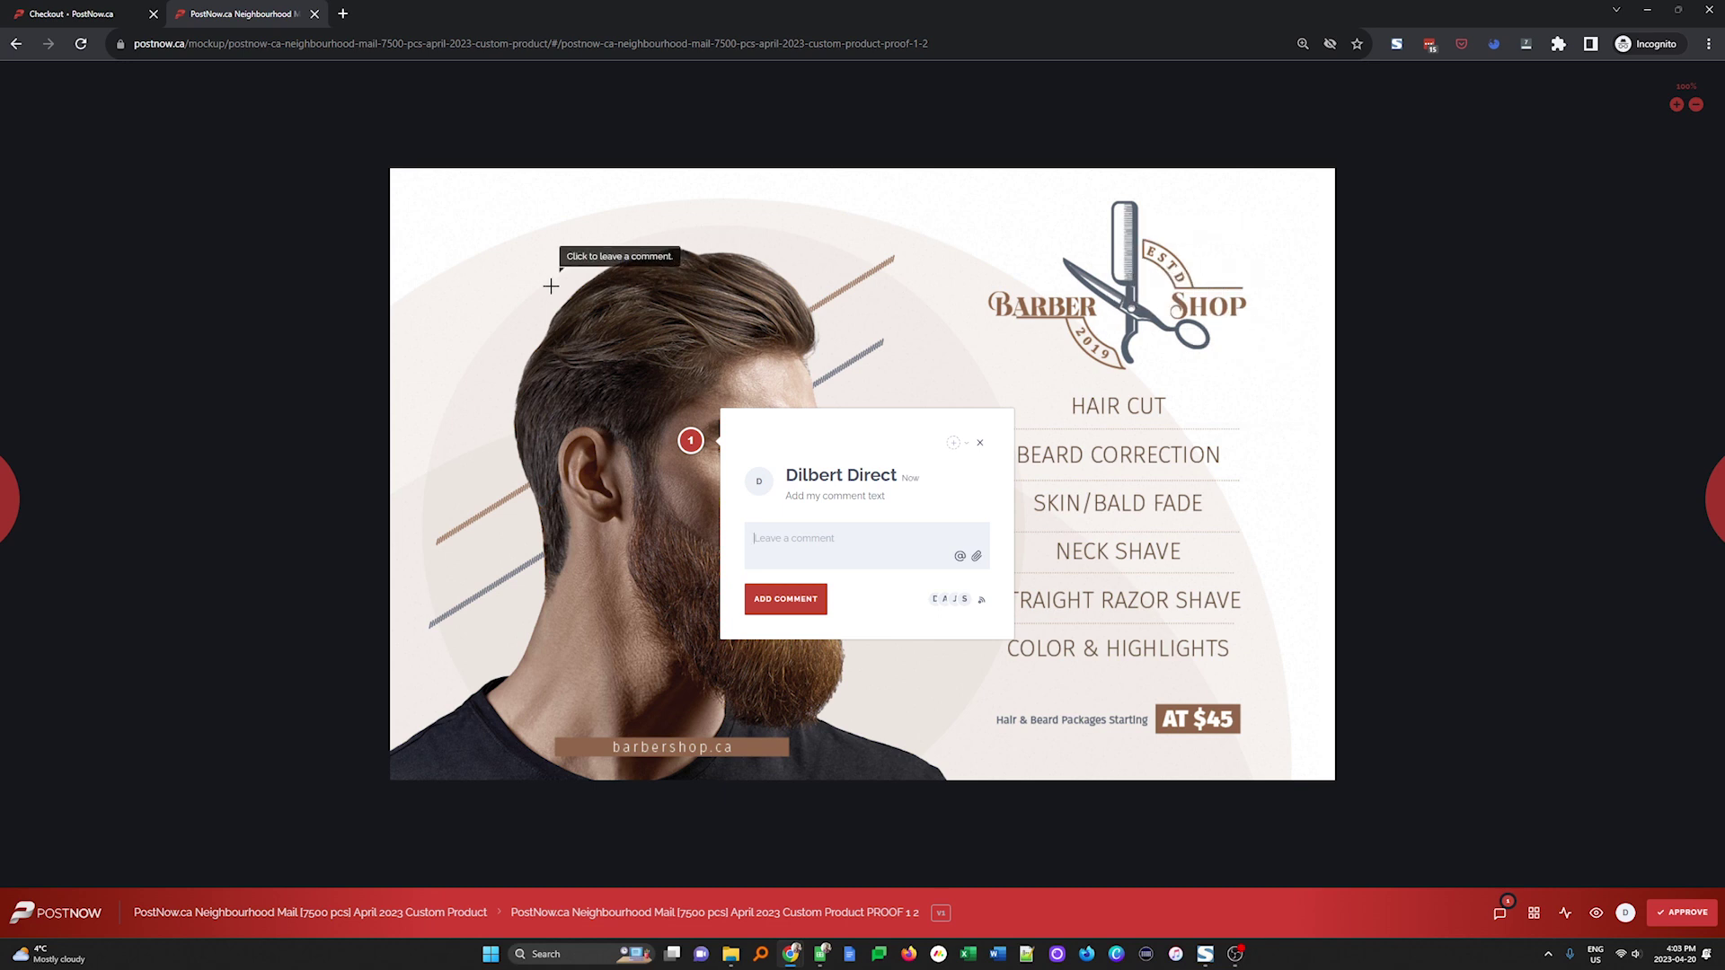
Pin a comment on the barber shop logo with image 'unnamed (2)' attached, then view the back-side proof
click(1117, 316)
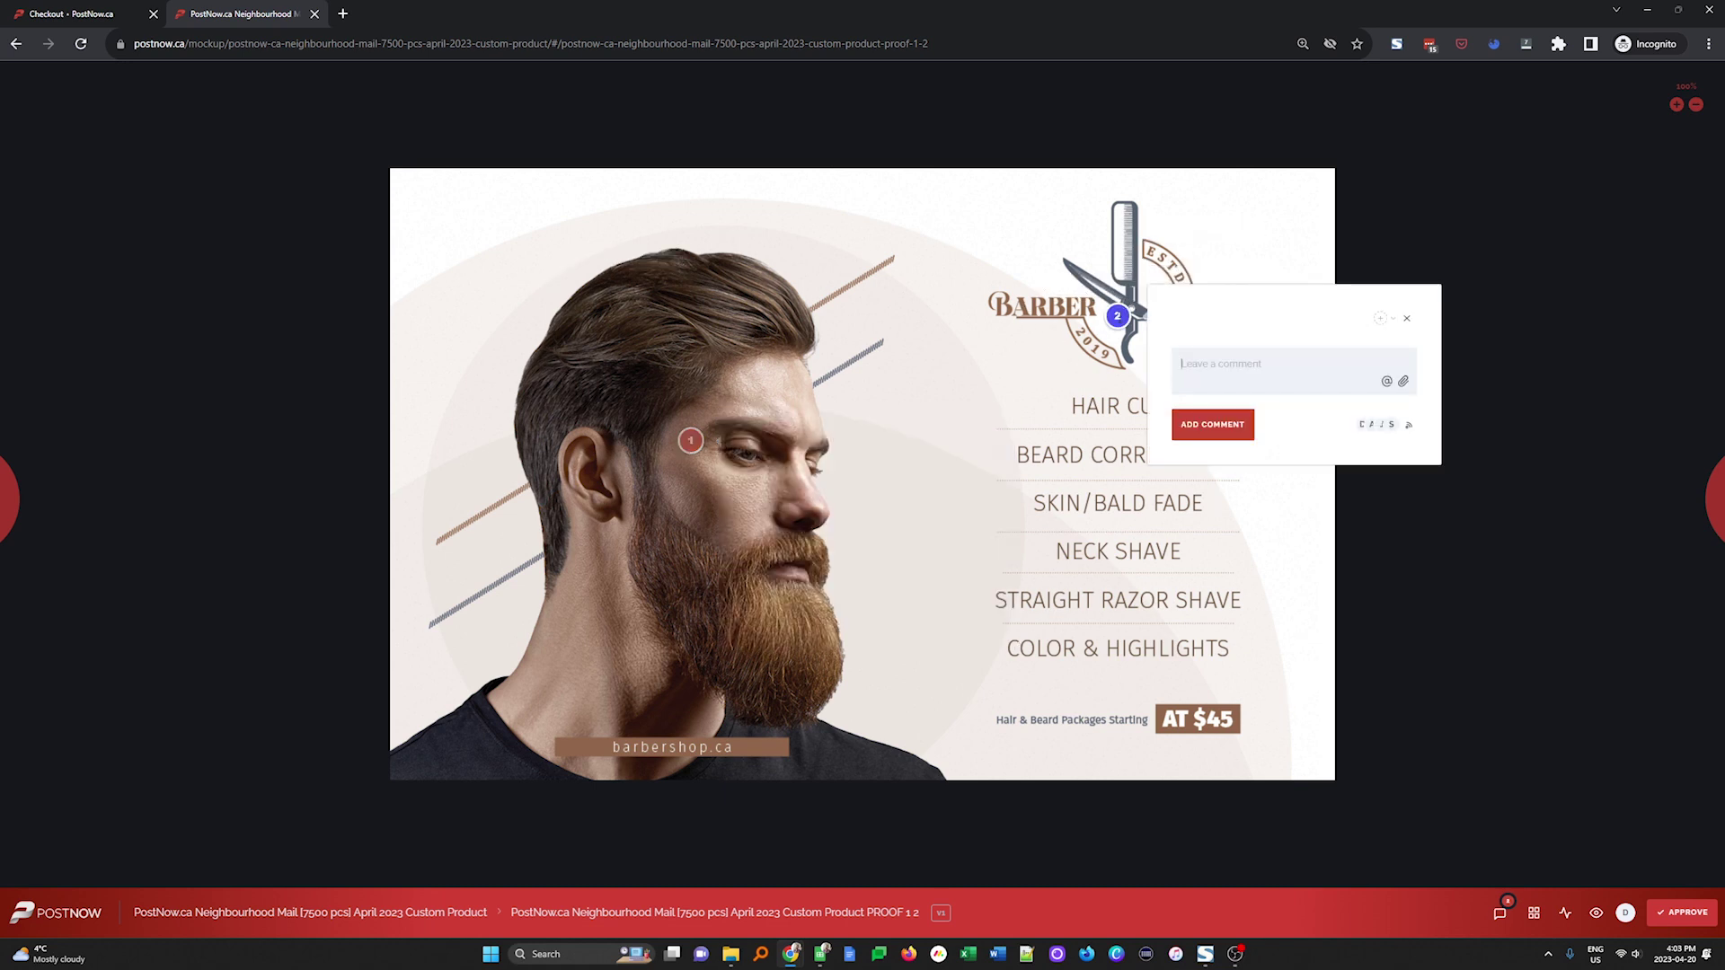
click(1402, 381)
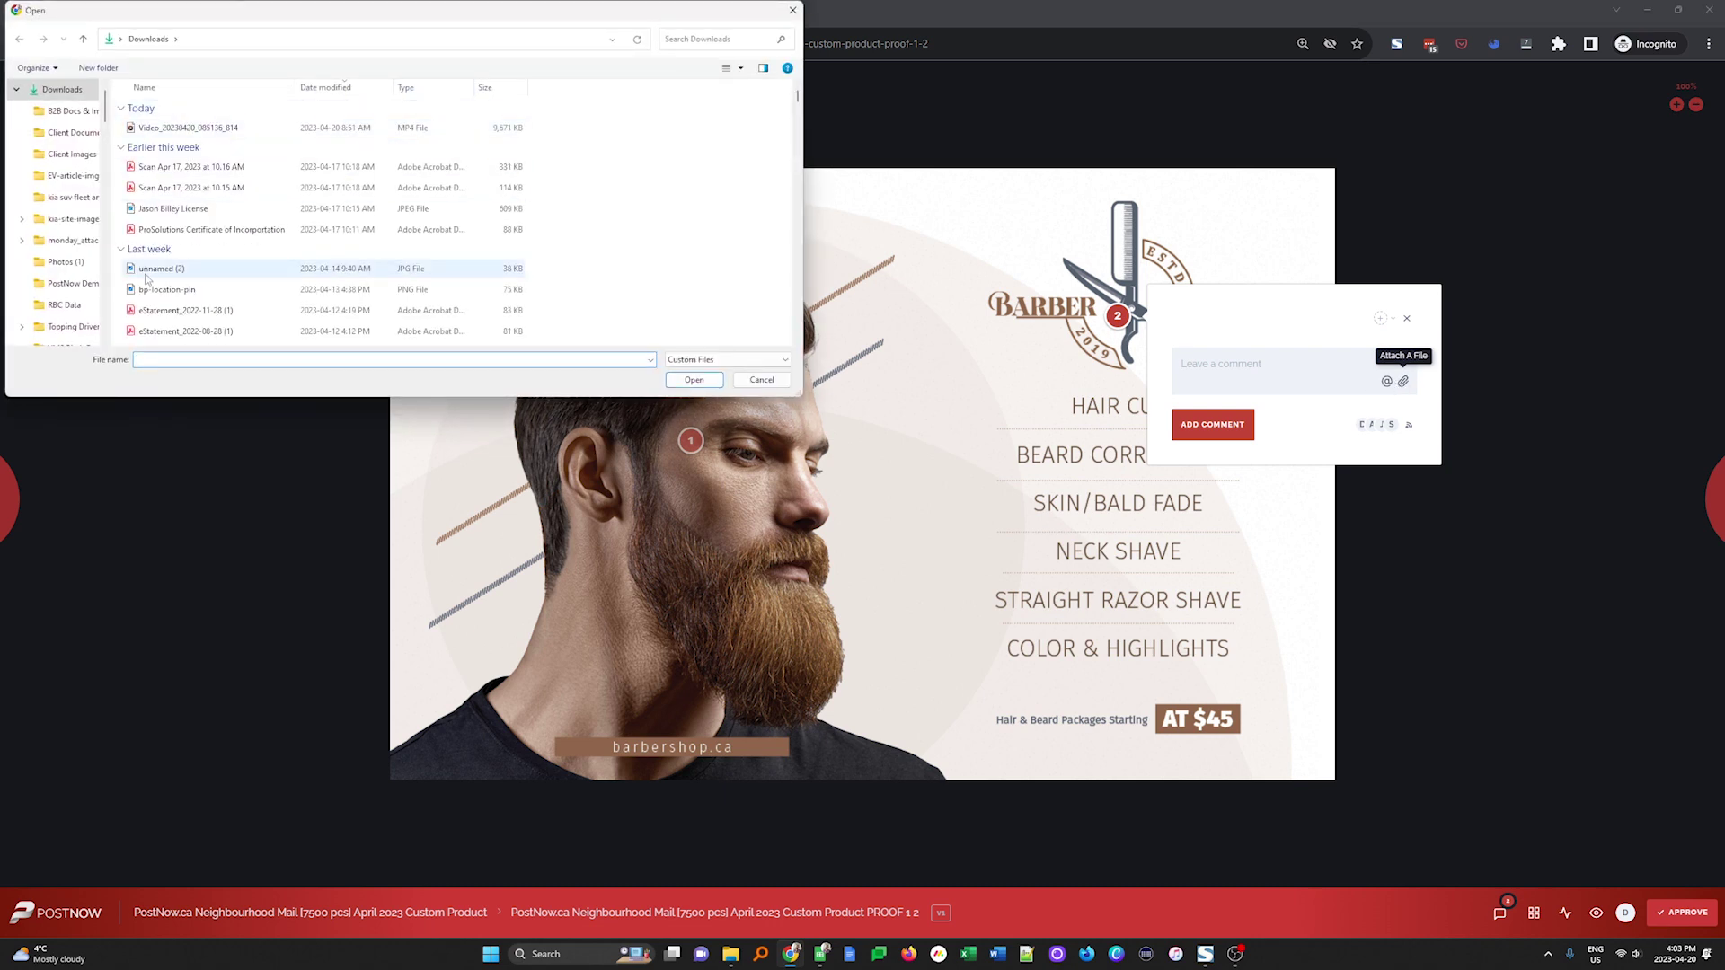
click(148, 269)
click(694, 379)
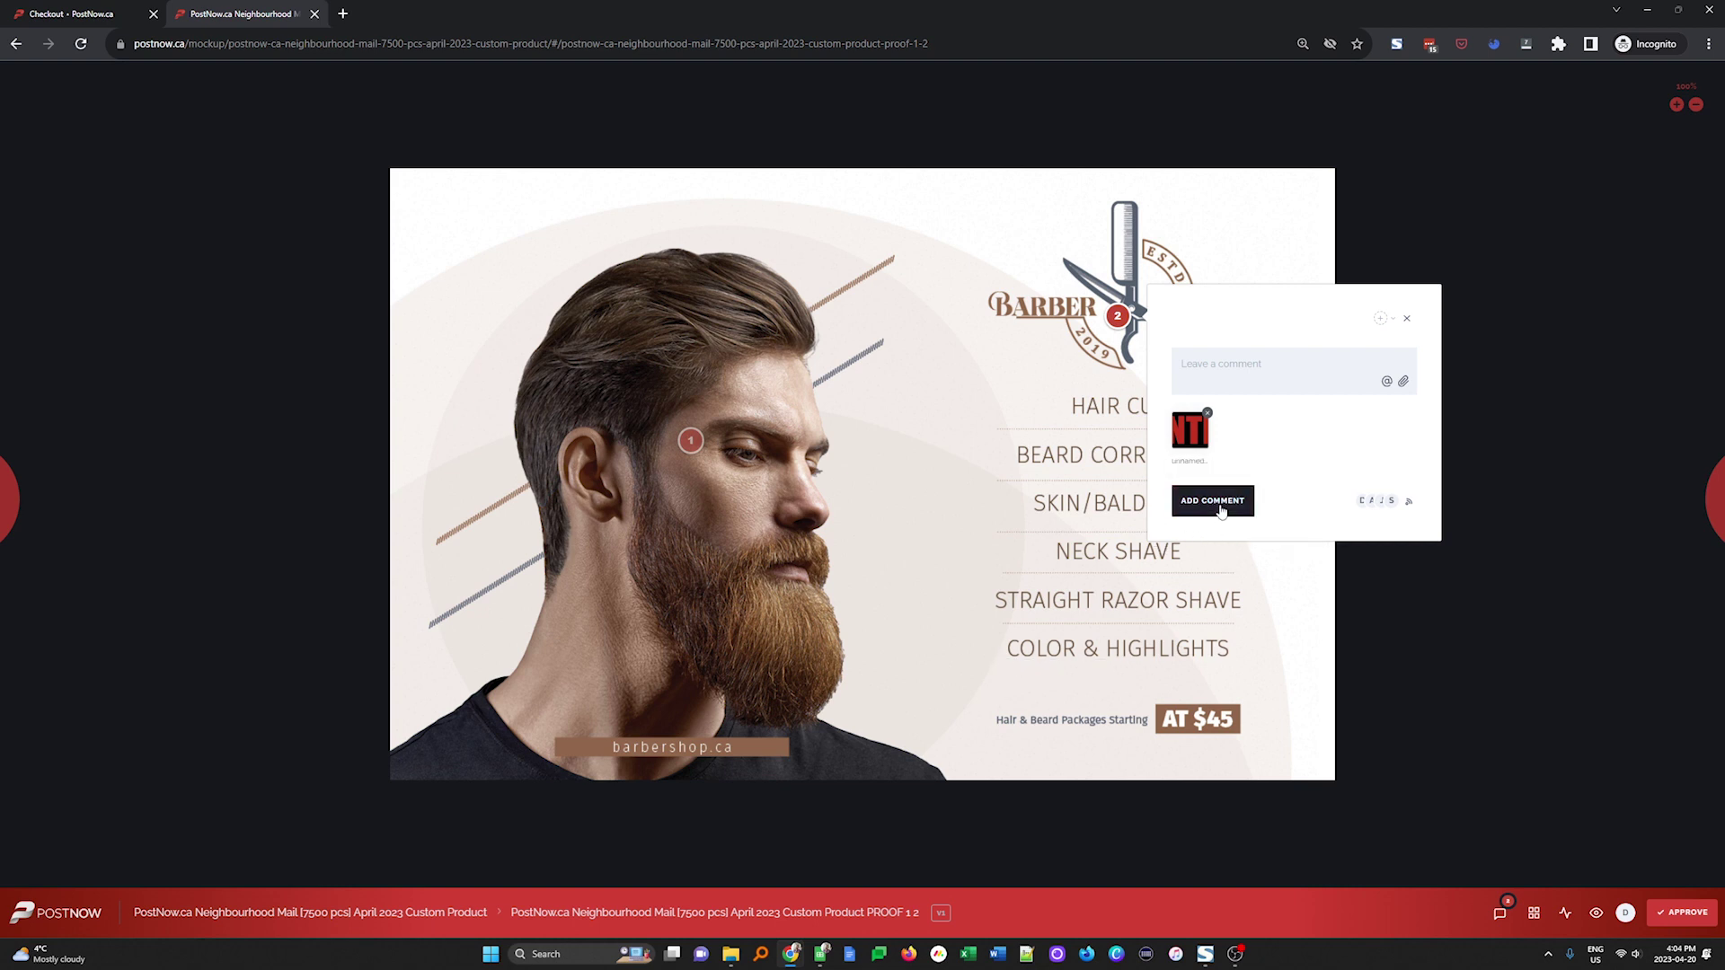
click(1222, 508)
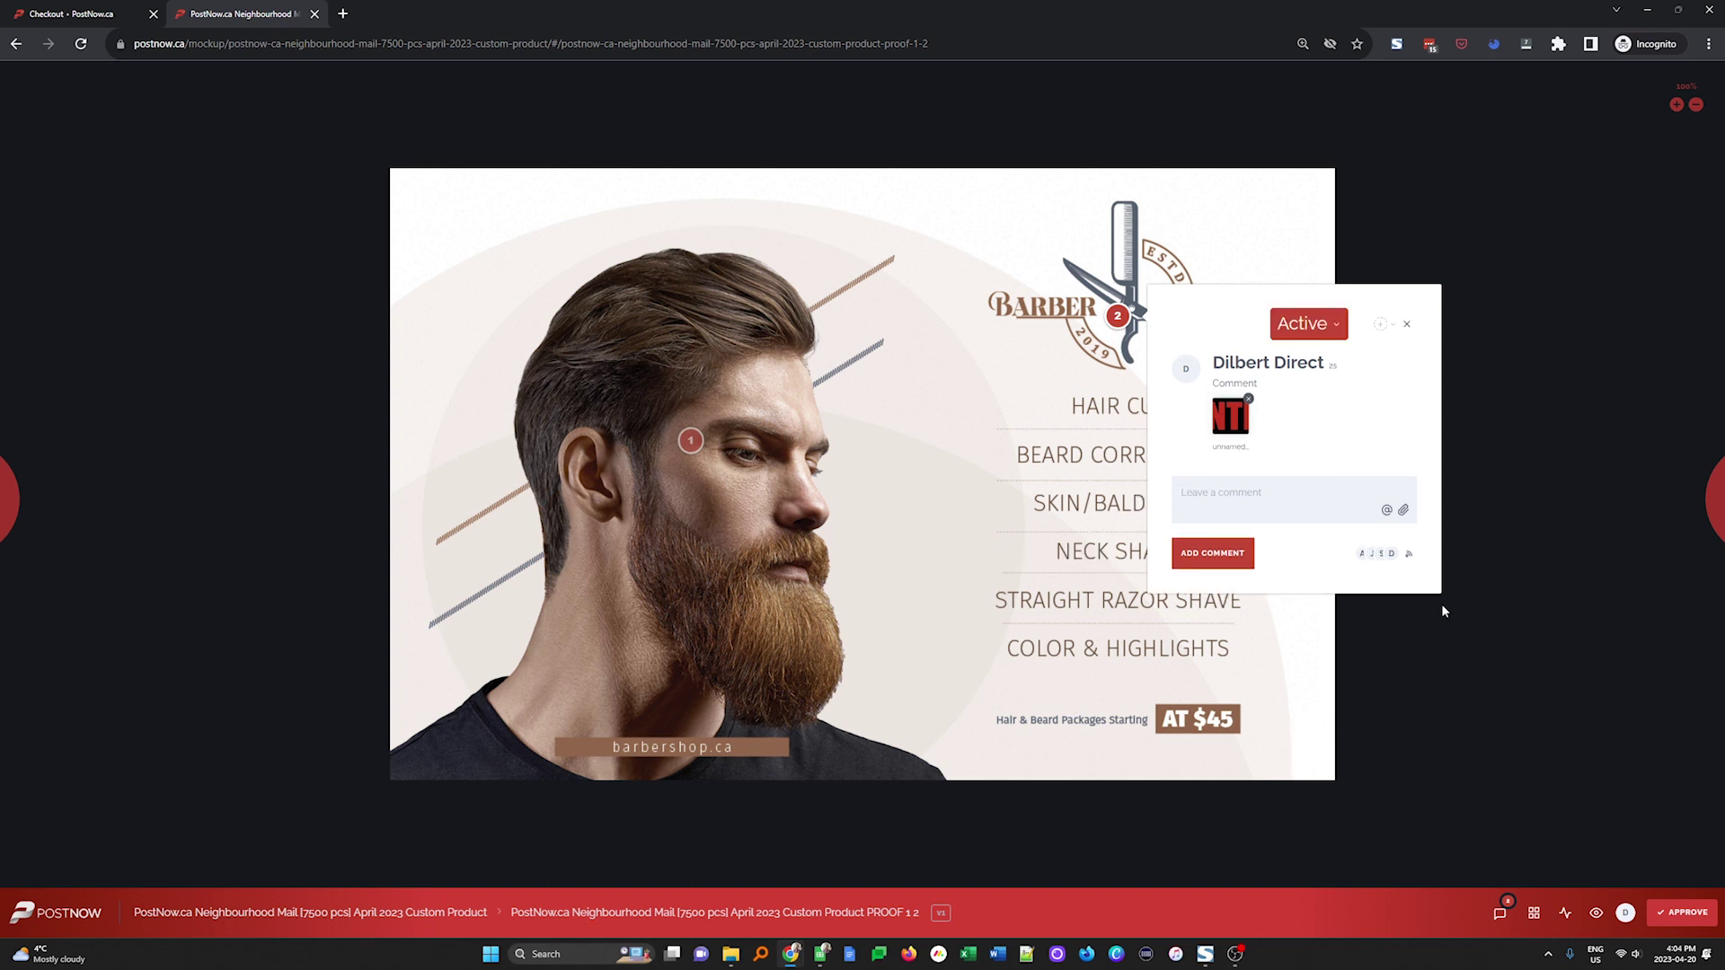
click(1692, 501)
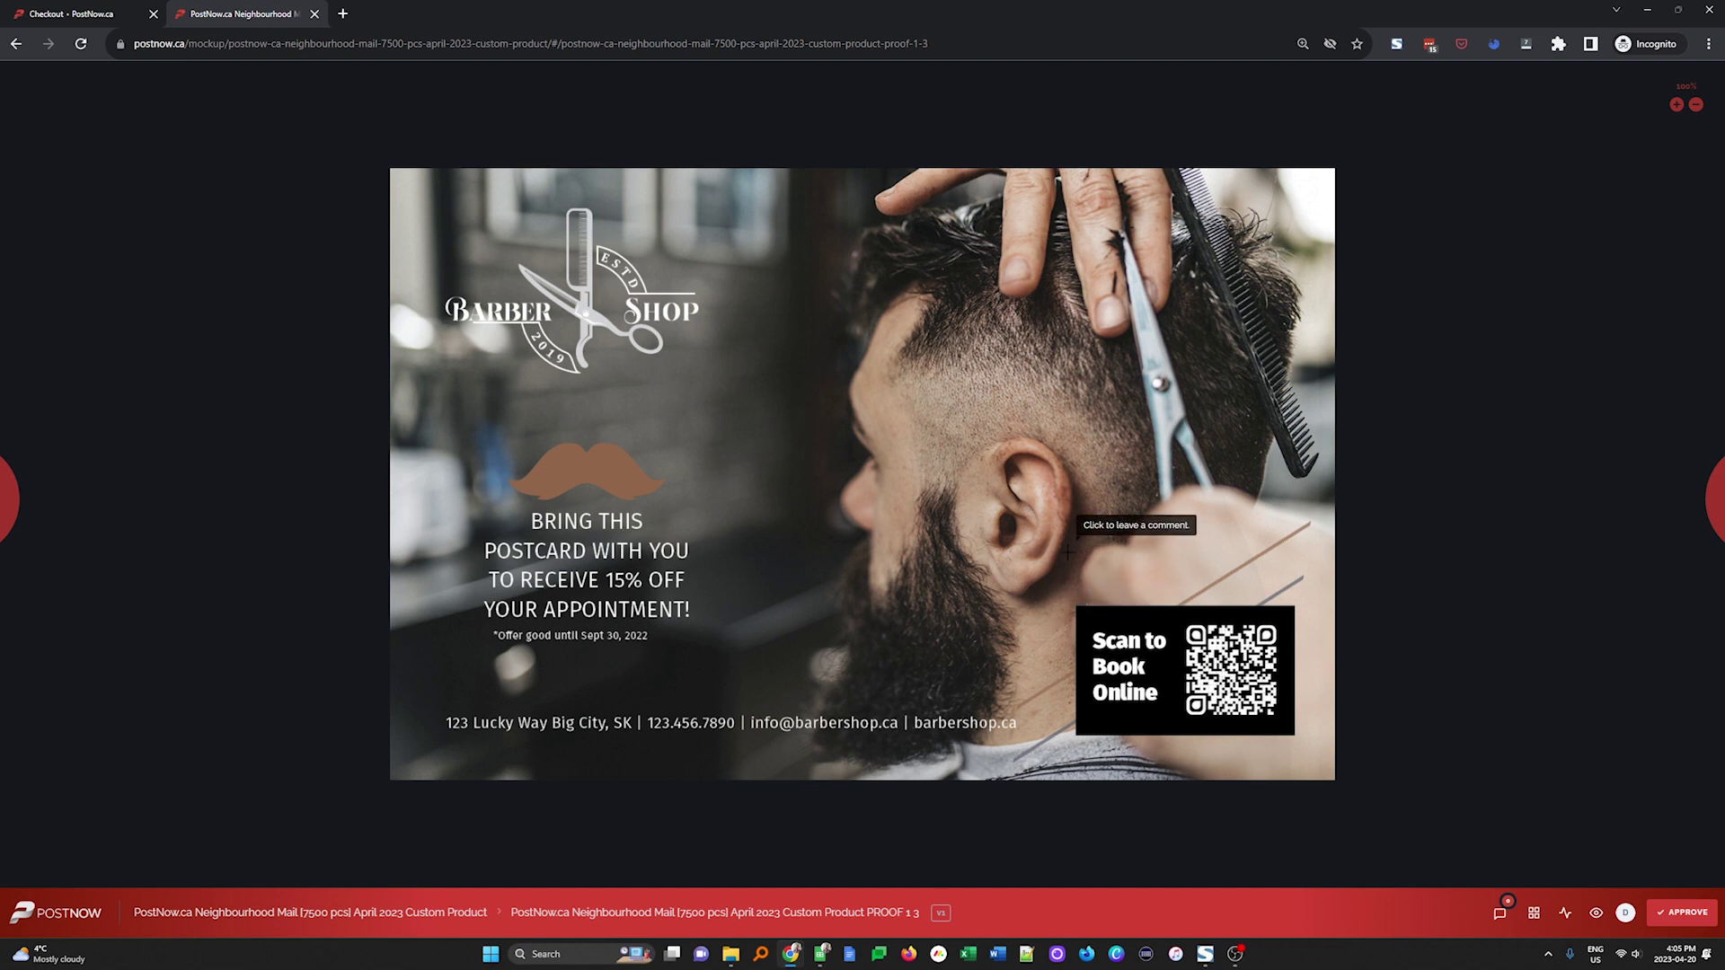
Close the design proofing tab to return to the order-received page with the $0.000 total
click(315, 13)
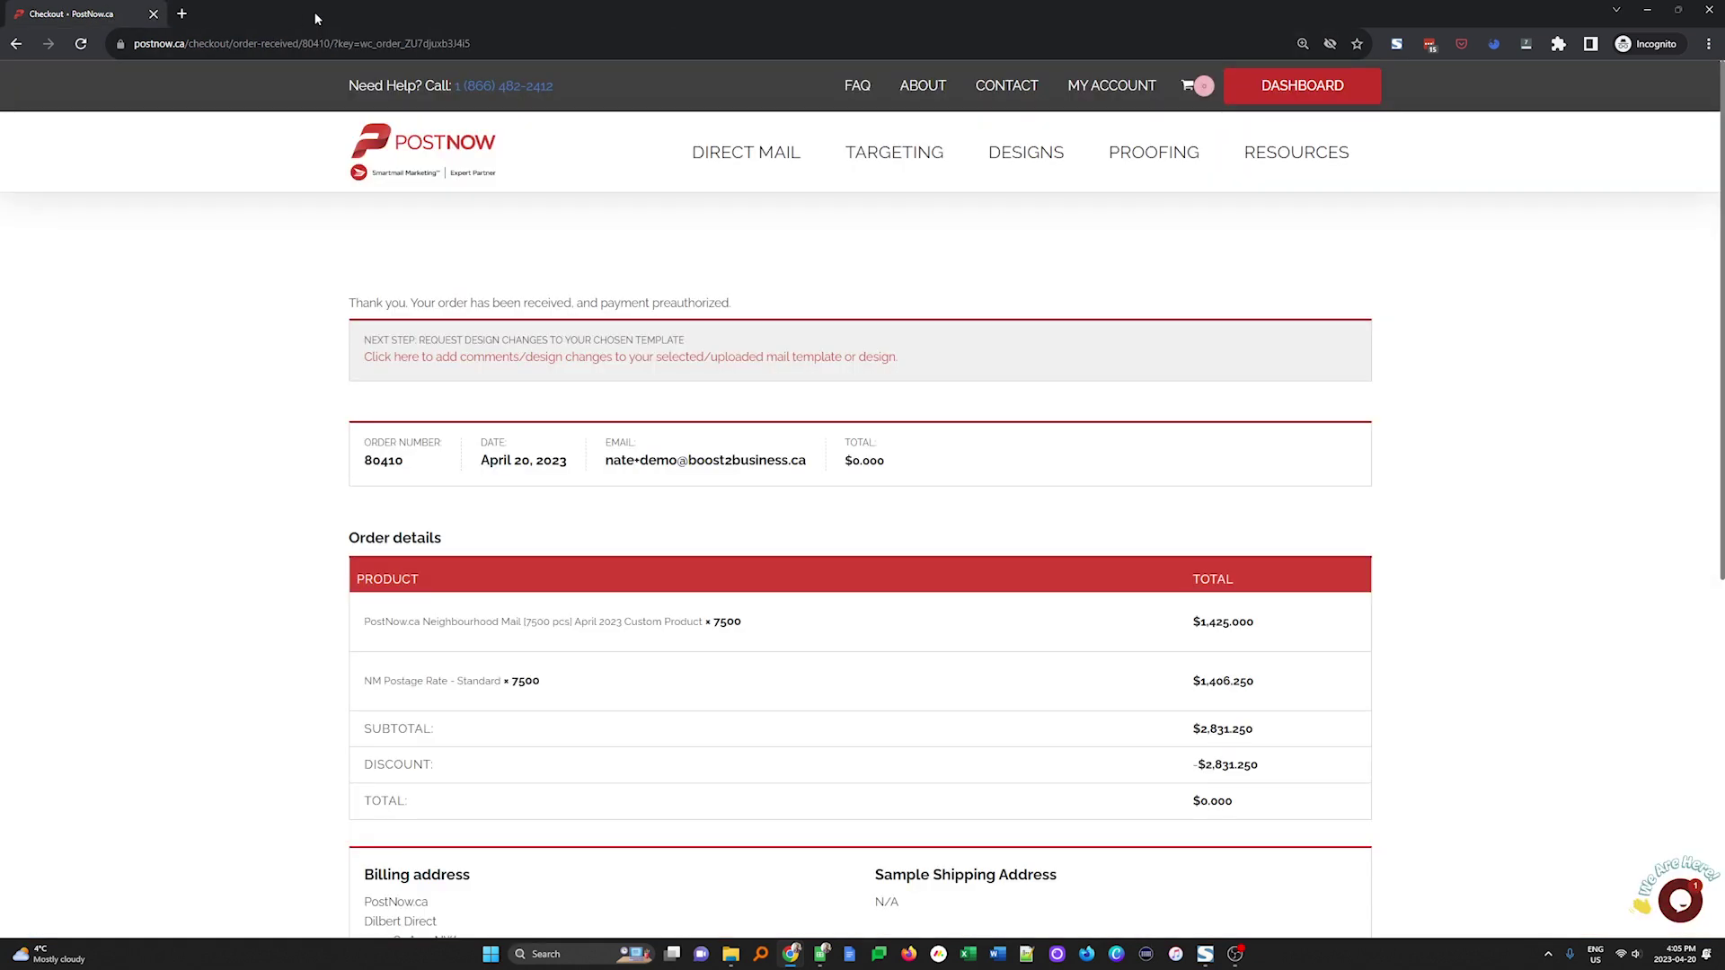